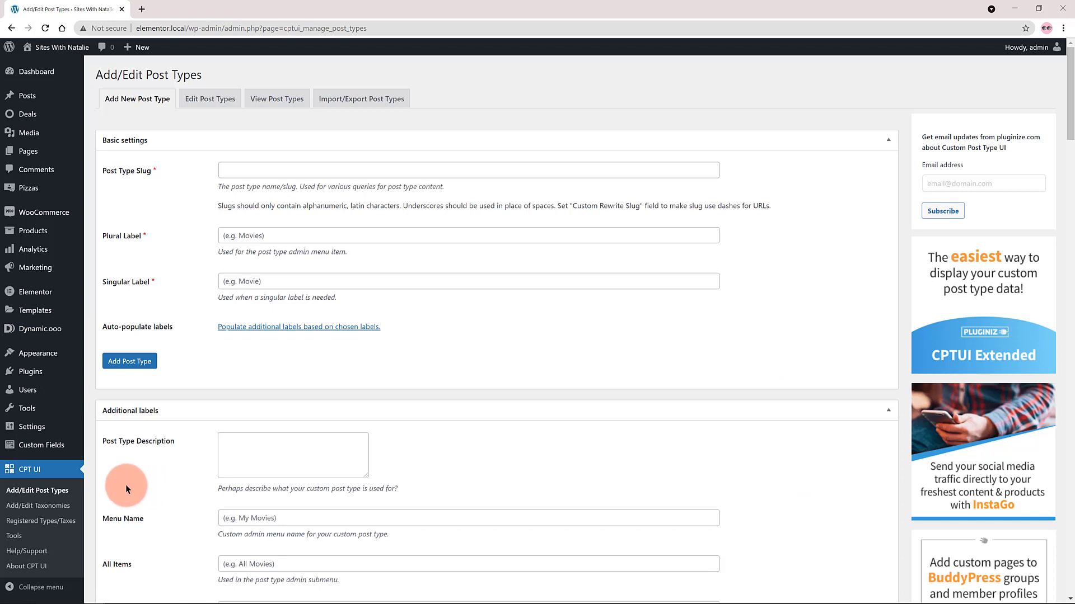
# Fill in the new post type's basic settings with slug food, plural label Foods and singular label Food.
pyautogui.click(232, 170)
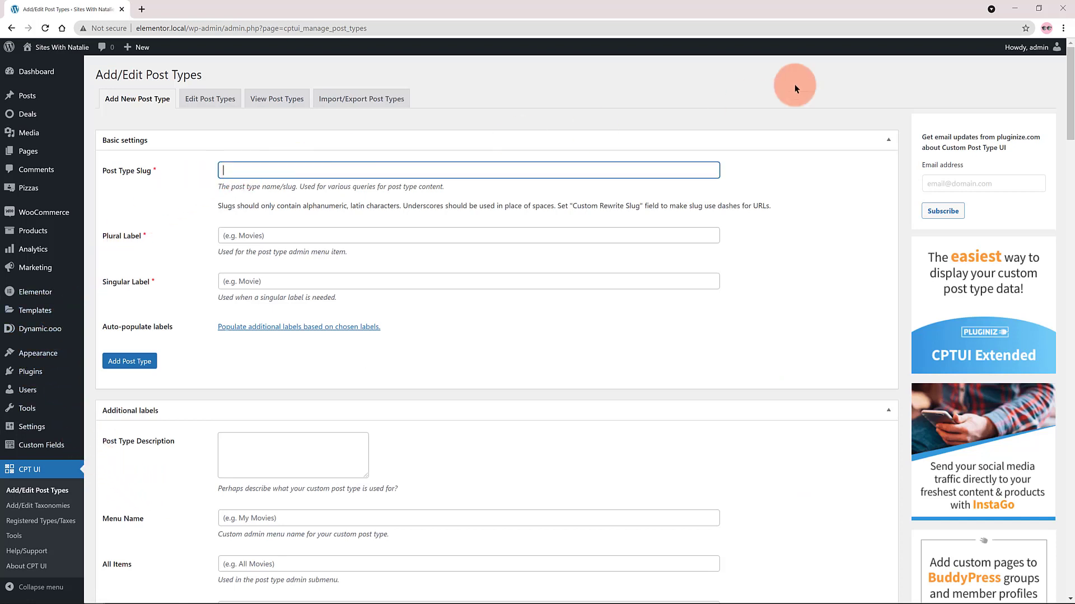
pyautogui.write('food')
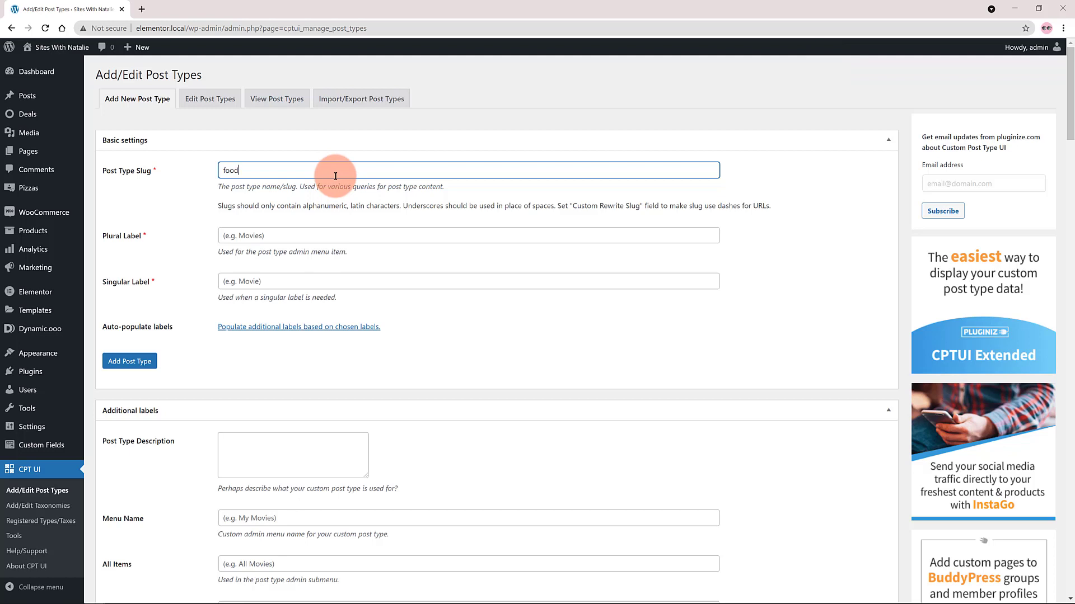
pyautogui.click(332, 230)
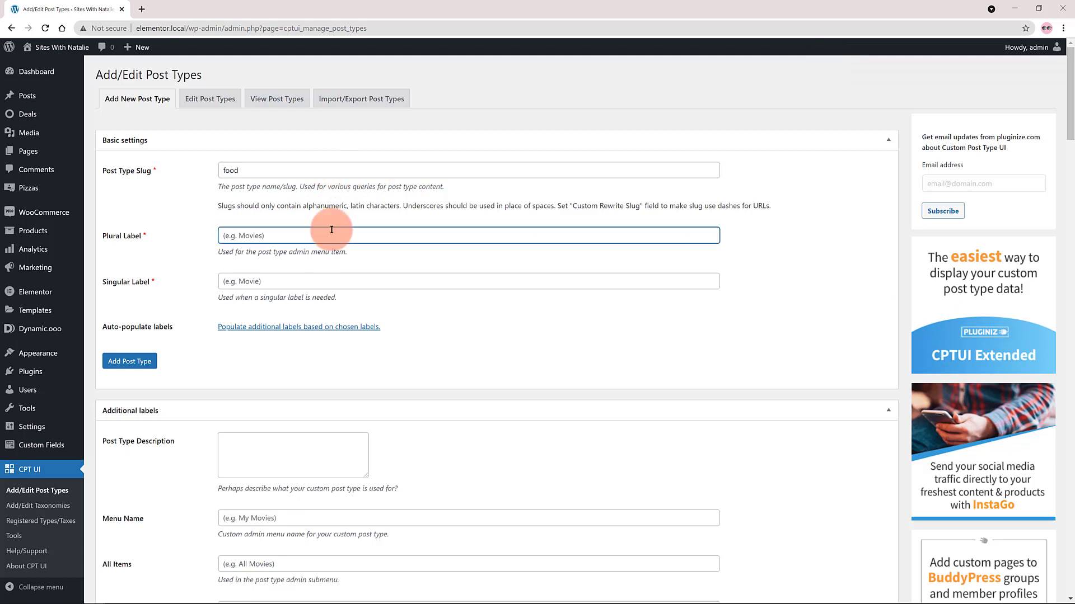
pyautogui.write('Foods')
pyautogui.click(242, 282)
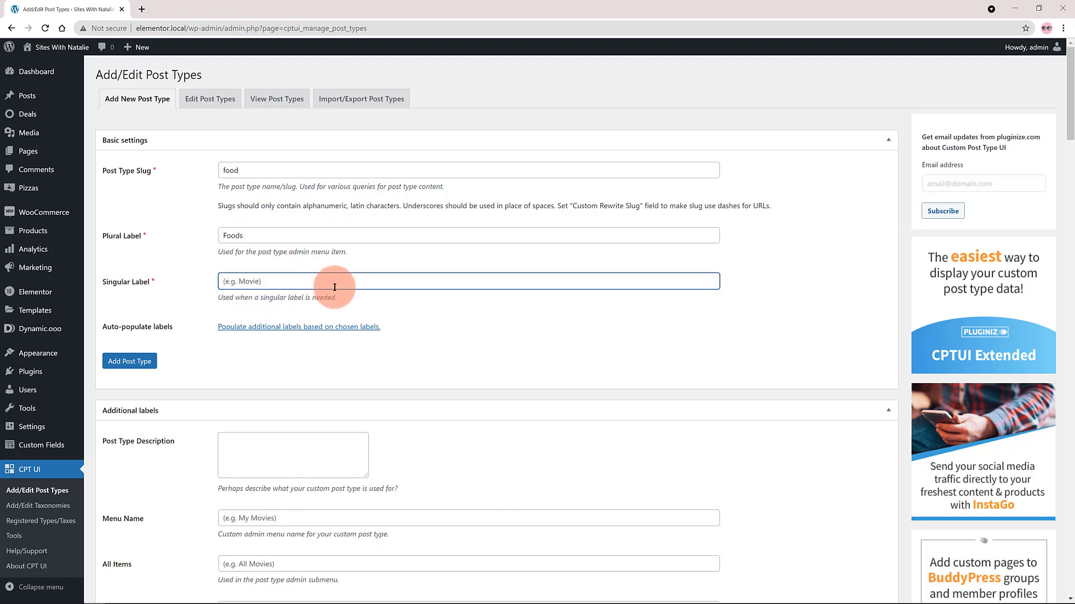
pyautogui.write('Food')
pyautogui.click(526, 324)
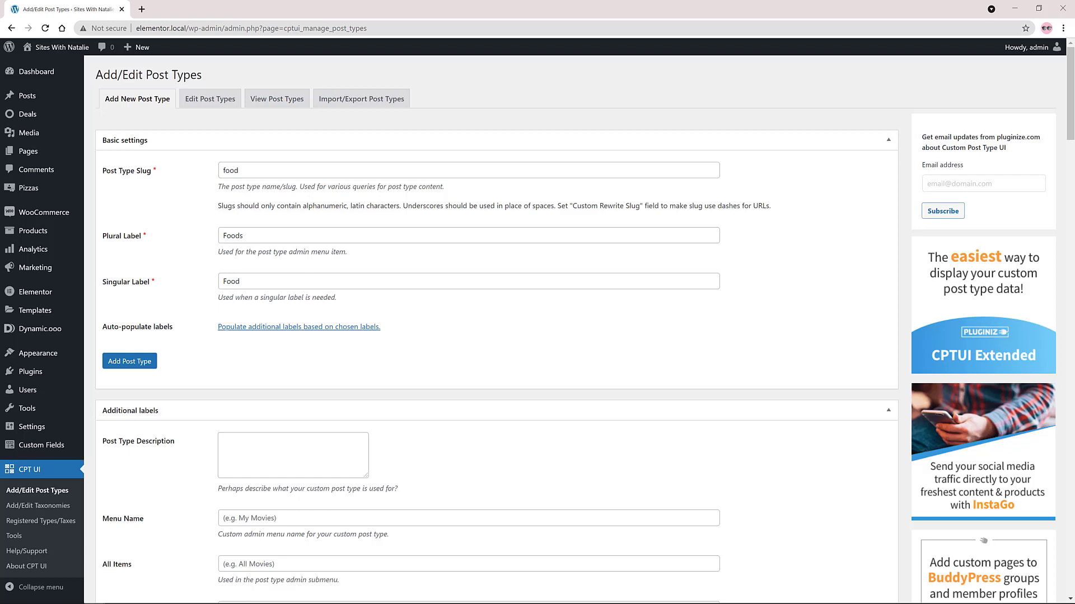
# Set Has Archive to True in the post type's settings.
pyautogui.scroll(-20, 386, 359)
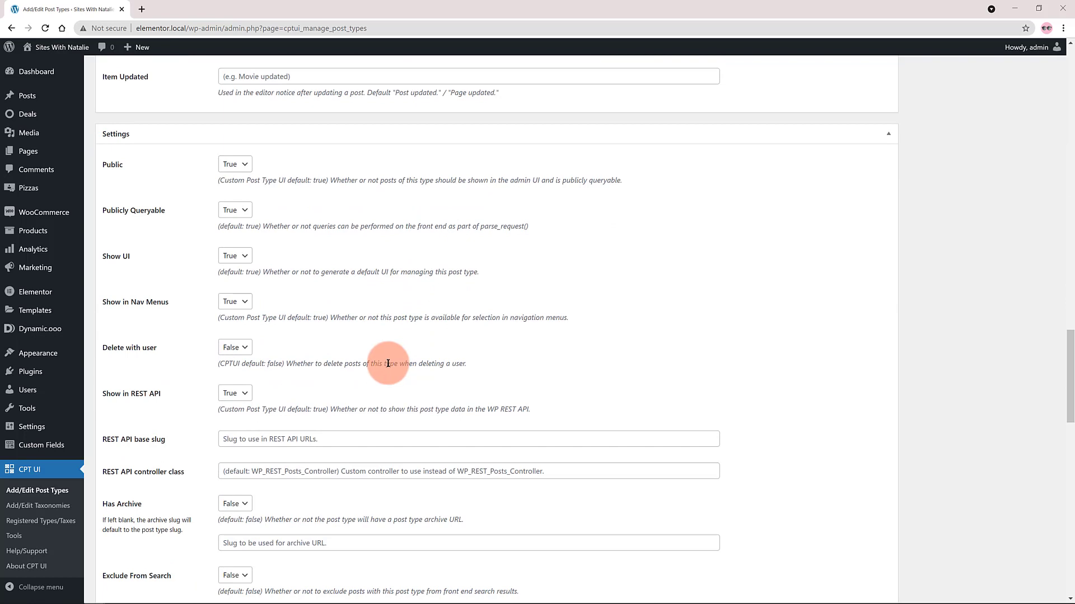
pyautogui.click(235, 504)
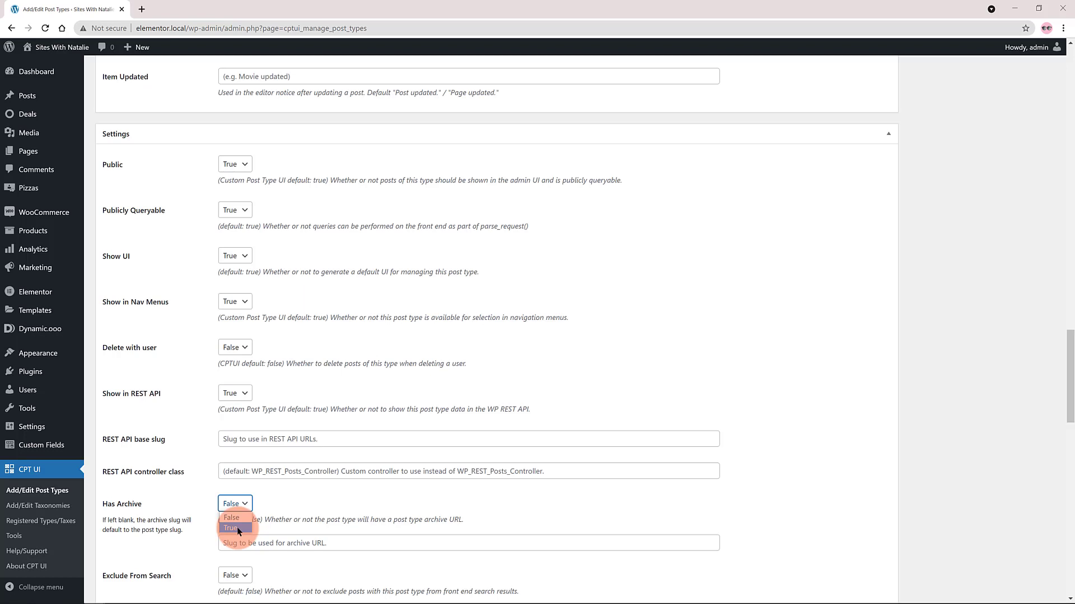
pyautogui.click(237, 529)
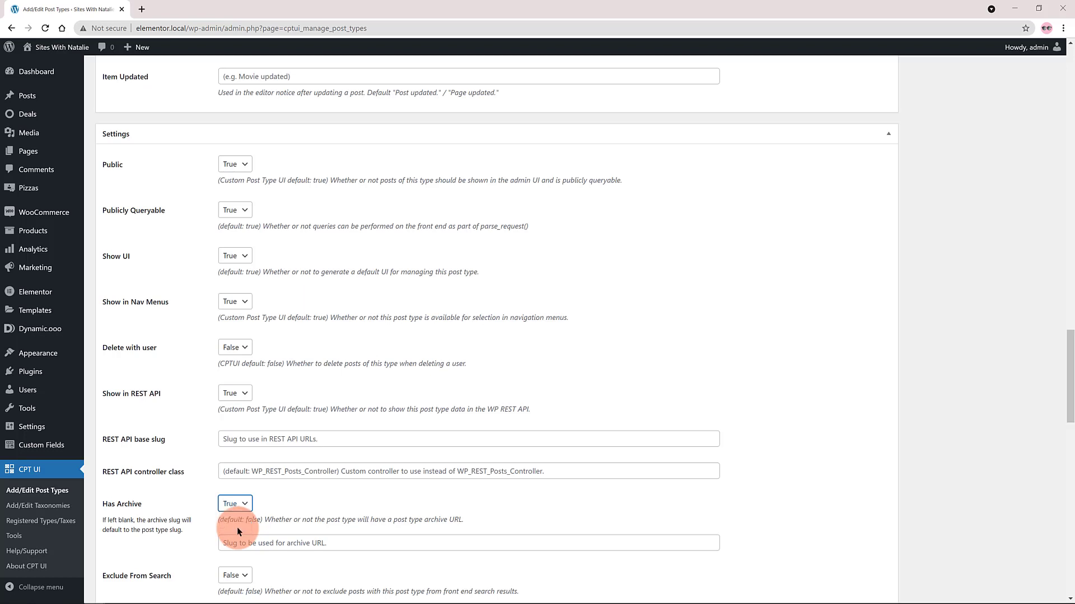
pyautogui.click(370, 508)
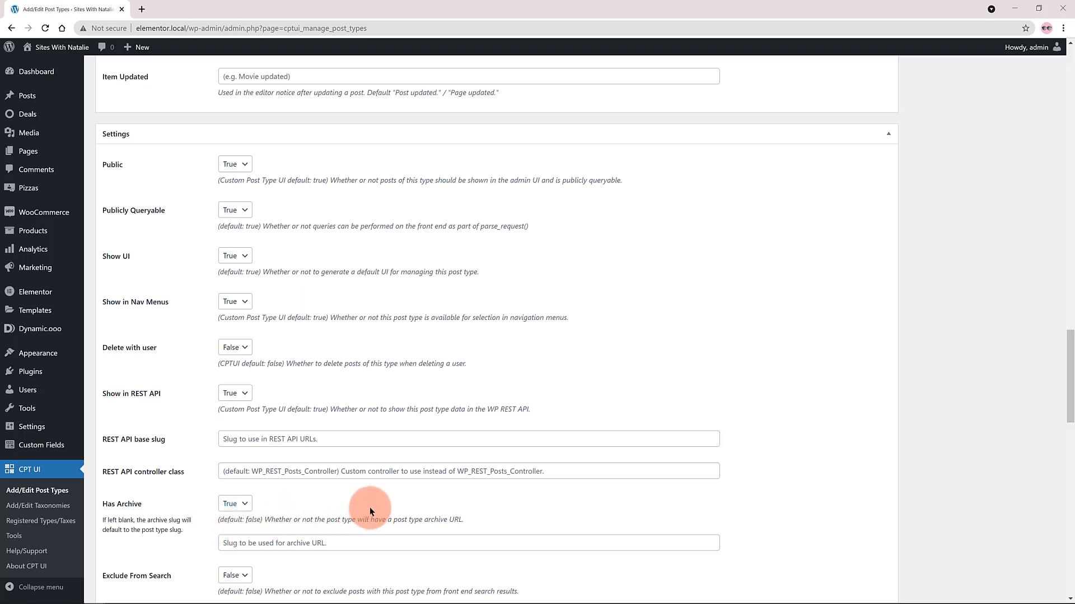
# Set Hierarchical to True and the menu position to 6 for the post type.
pyautogui.scroll(-1, 369, 511)
pyautogui.scroll(-3, 369, 510)
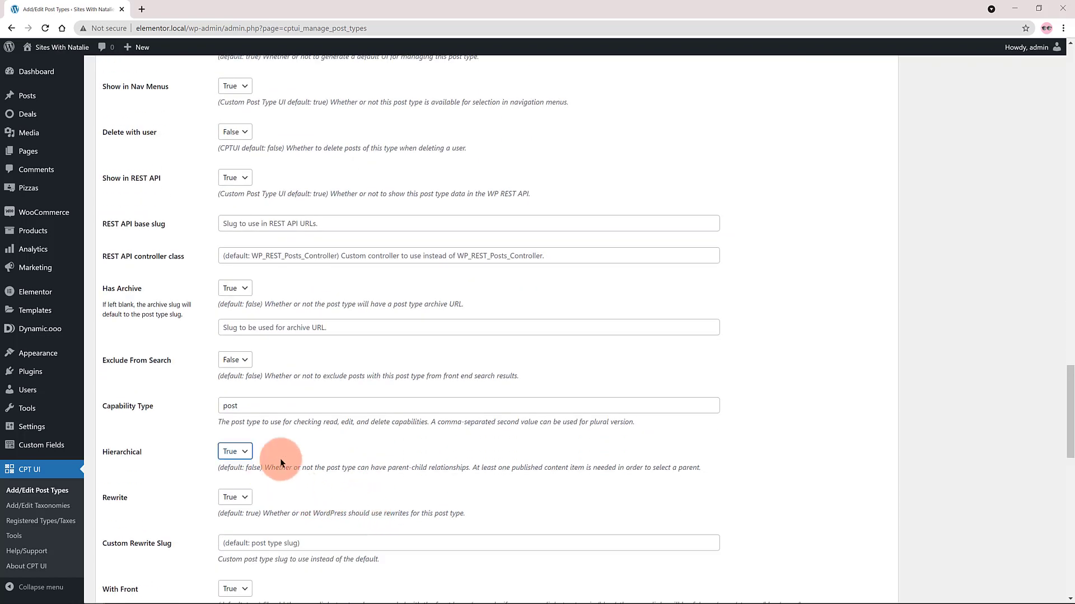
pyautogui.click(296, 457)
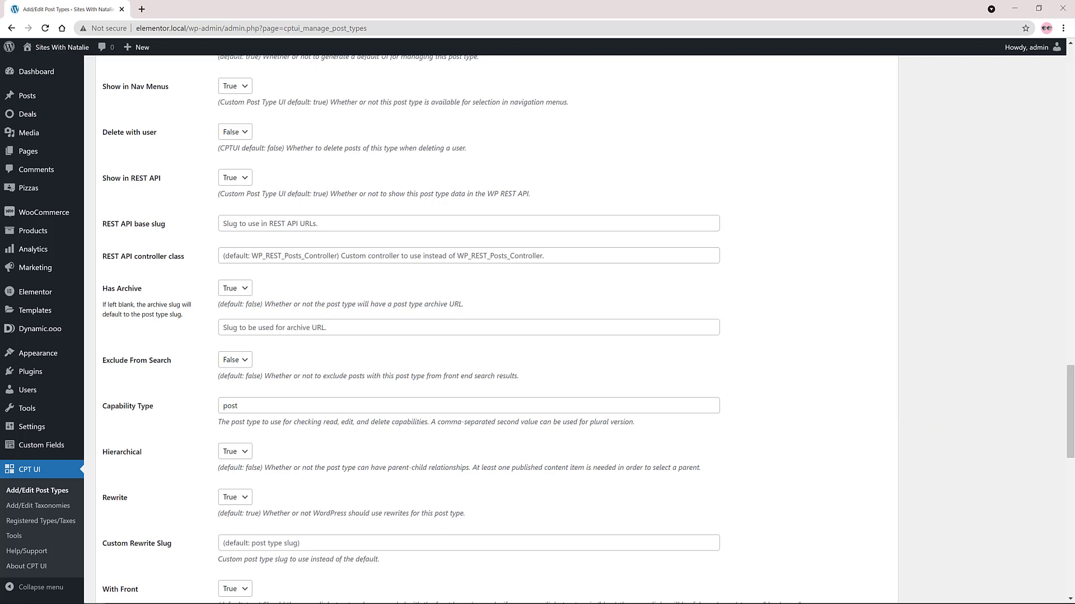
pyautogui.scroll(-5, 235, 451)
pyautogui.click(236, 453)
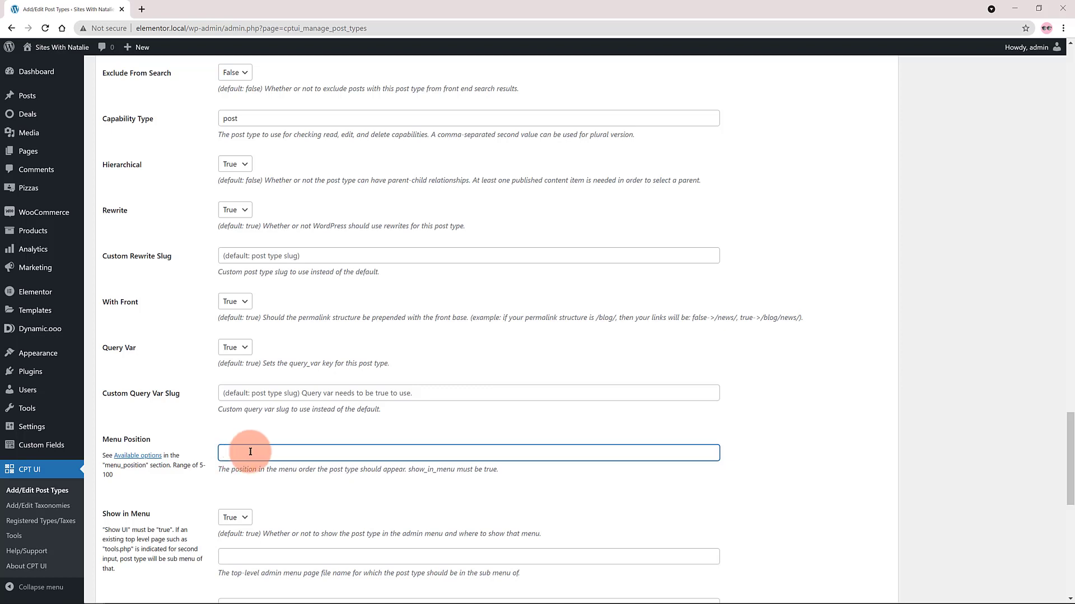
pyautogui.write('6')
pyautogui.click(321, 496)
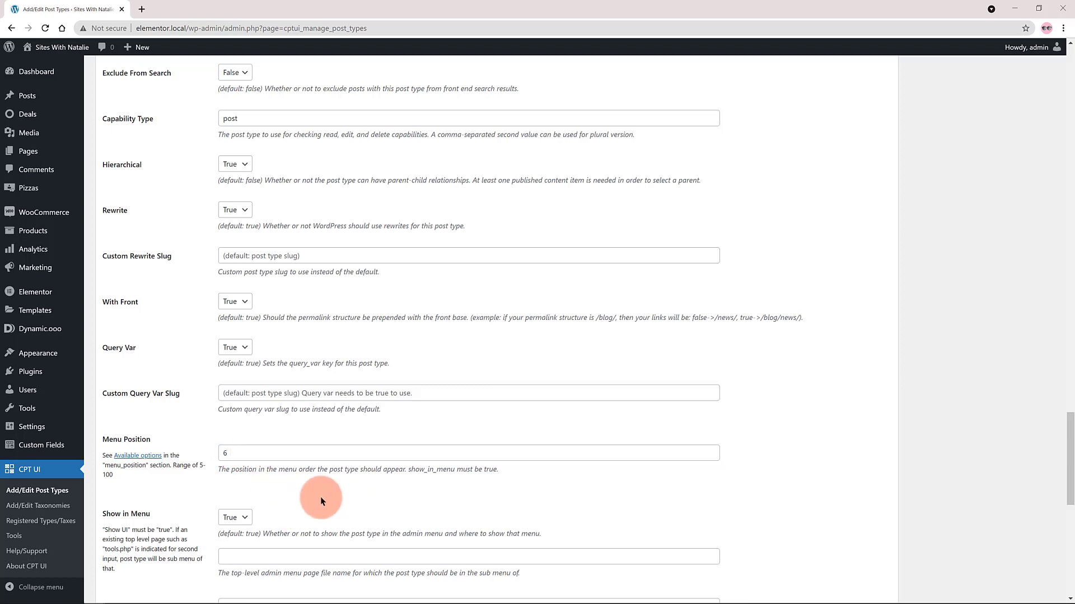
# Copy the class name dashicons-admin-site from the Dashicons reference and use it as the post type's menu icon.
pyautogui.scroll(-1, 320, 496)
pyautogui.scroll(-1, 321, 500)
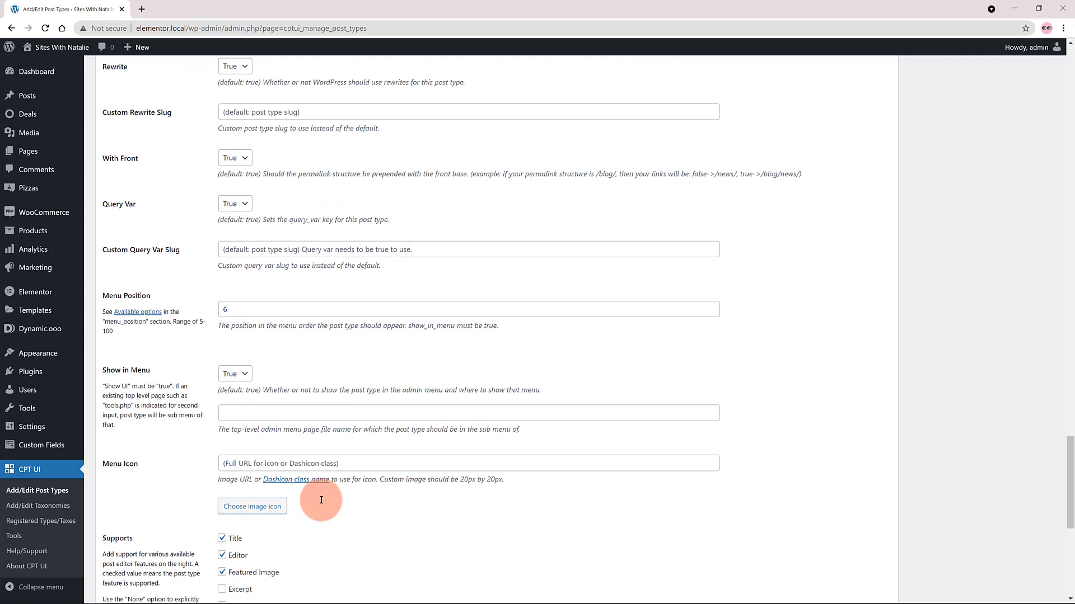
pyautogui.scroll(-1, 321, 500)
pyautogui.click(299, 412)
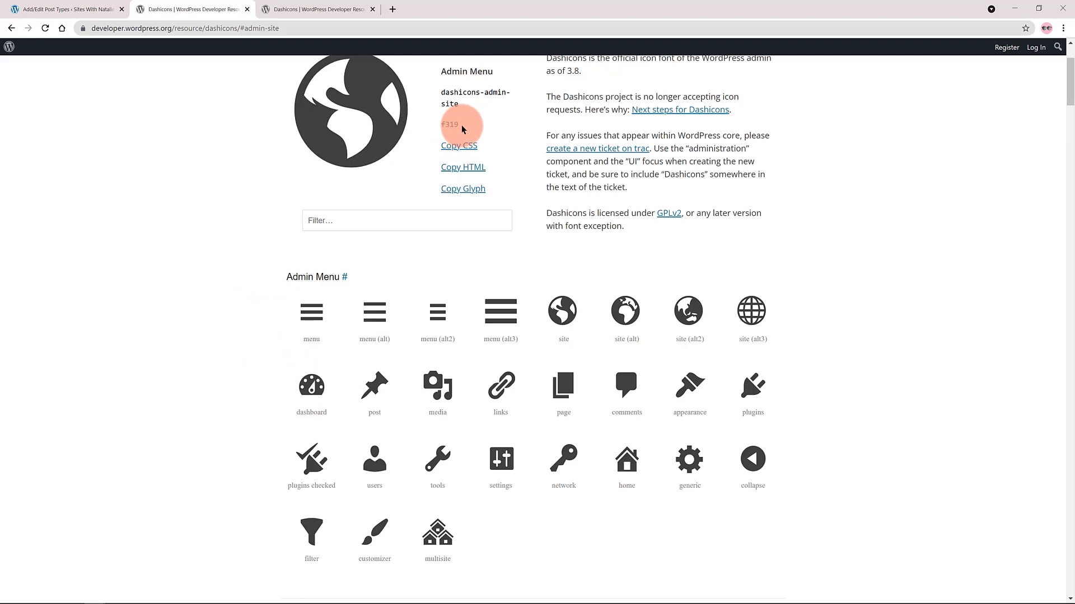
pyautogui.tripleClick(438, 126)
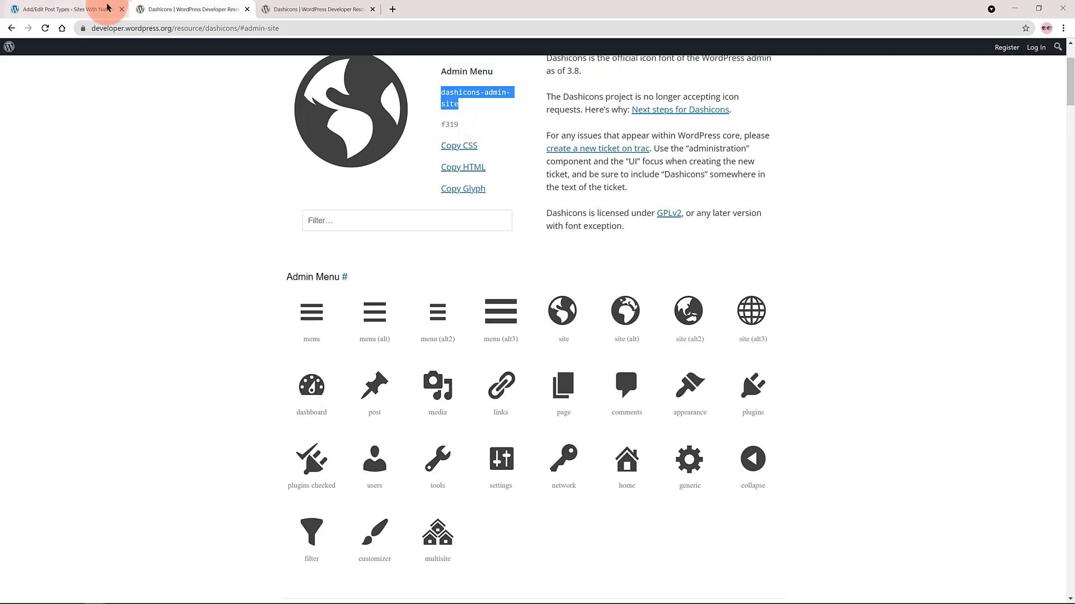
pyautogui.click(34, 9)
pyautogui.write('dashicons-admin-site')
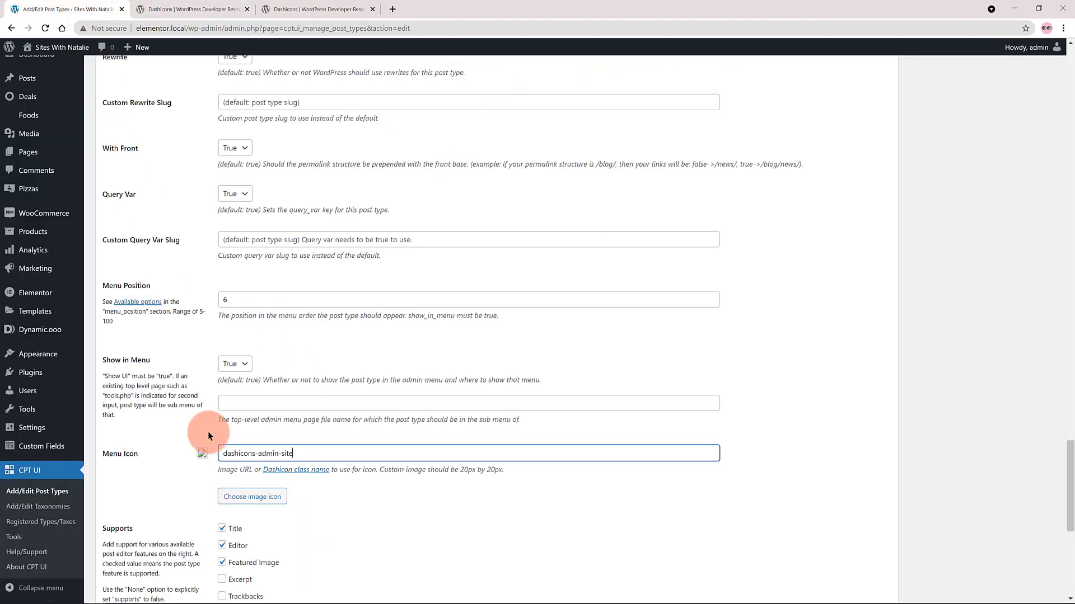
pyautogui.click(371, 478)
pyautogui.scroll(-2, 374, 514)
pyautogui.scroll(-1, 374, 514)
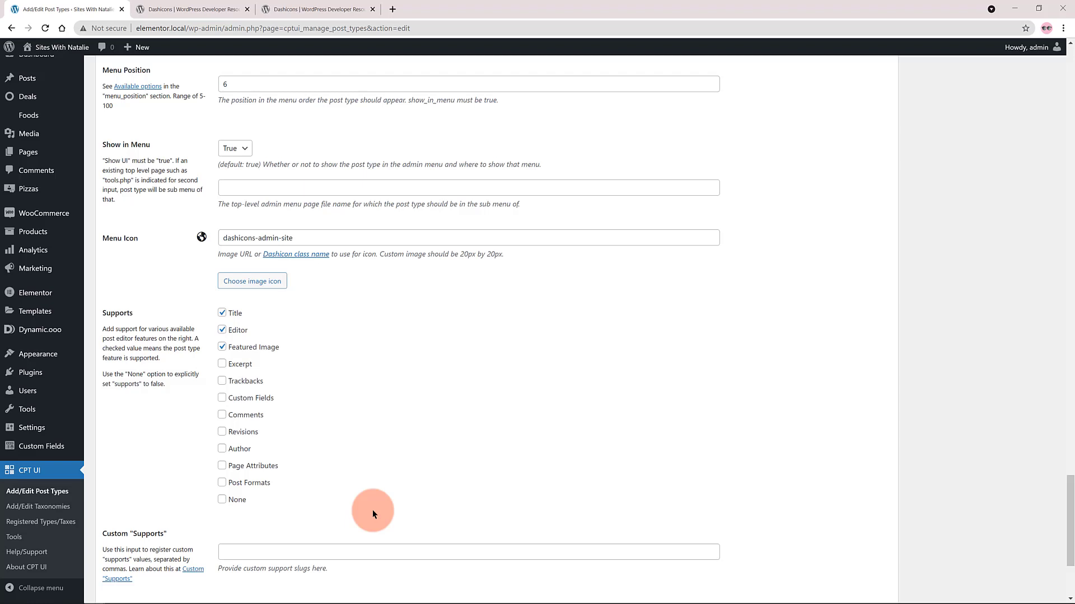
pyautogui.scroll(-1, 373, 513)
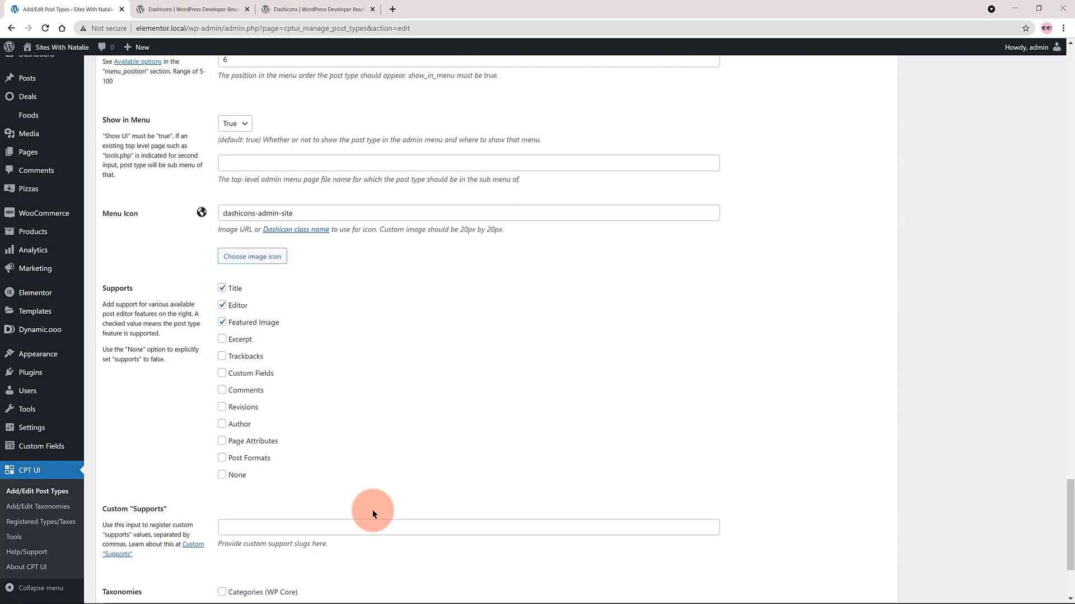
pyautogui.moveTo(25, 138)
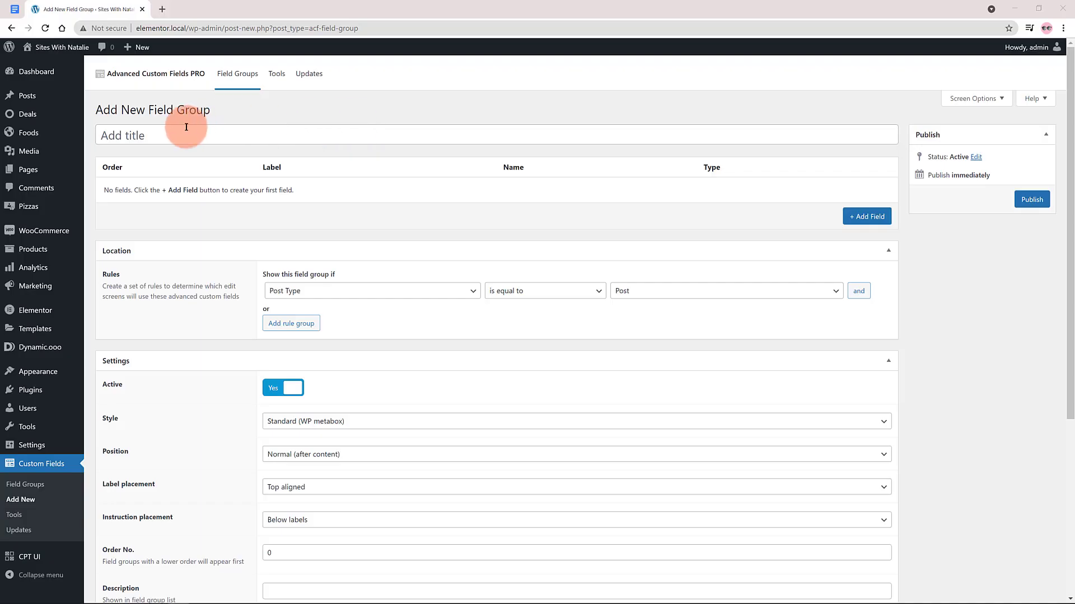
# Title the new custom field group Recipes.
pyautogui.click(194, 131)
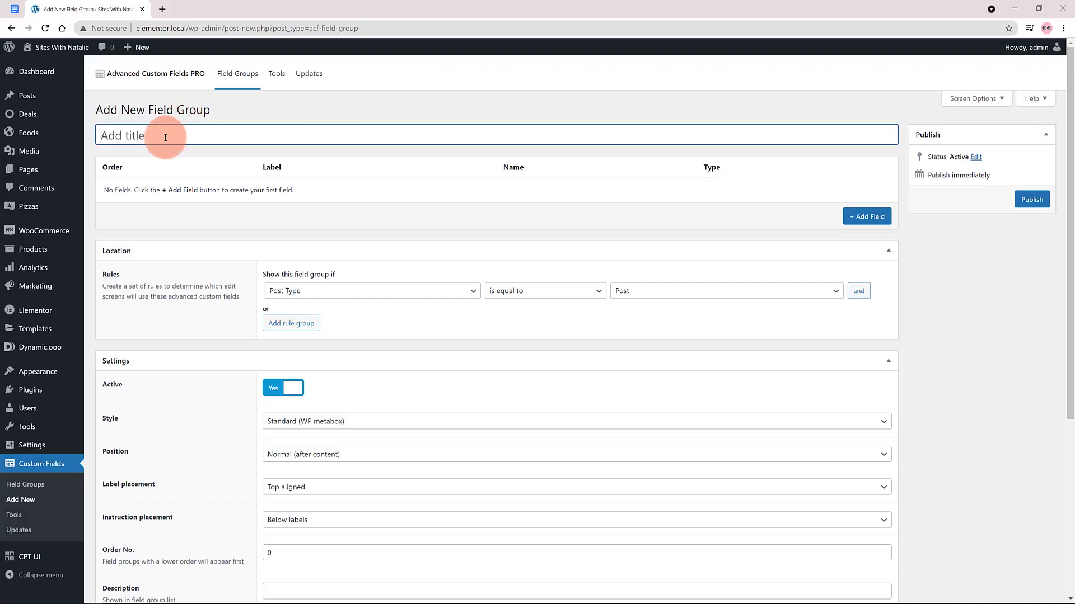
pyautogui.write('Recipes')
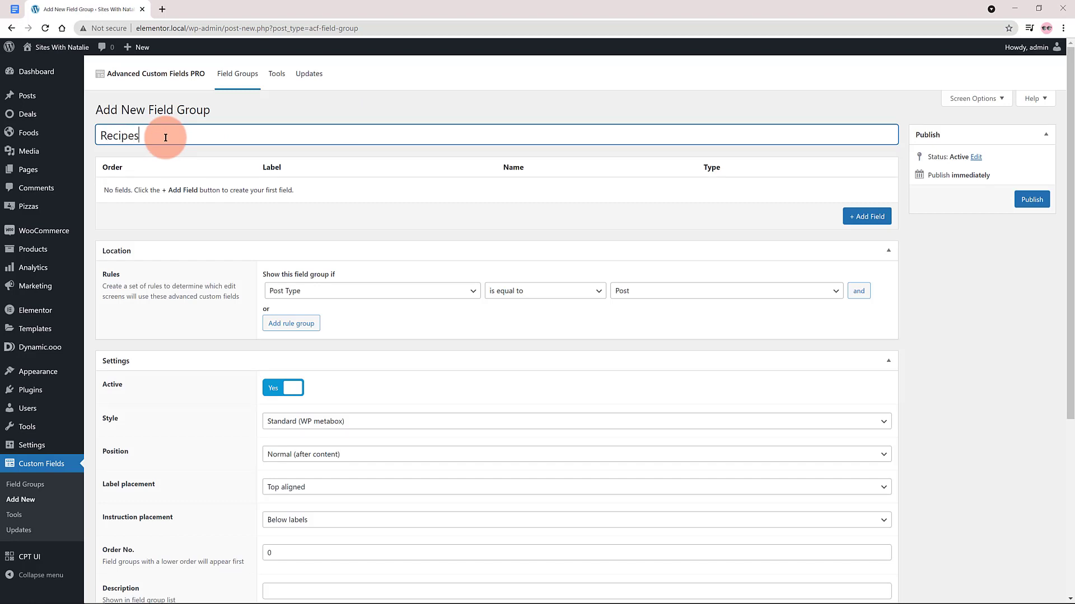
pyautogui.click(189, 224)
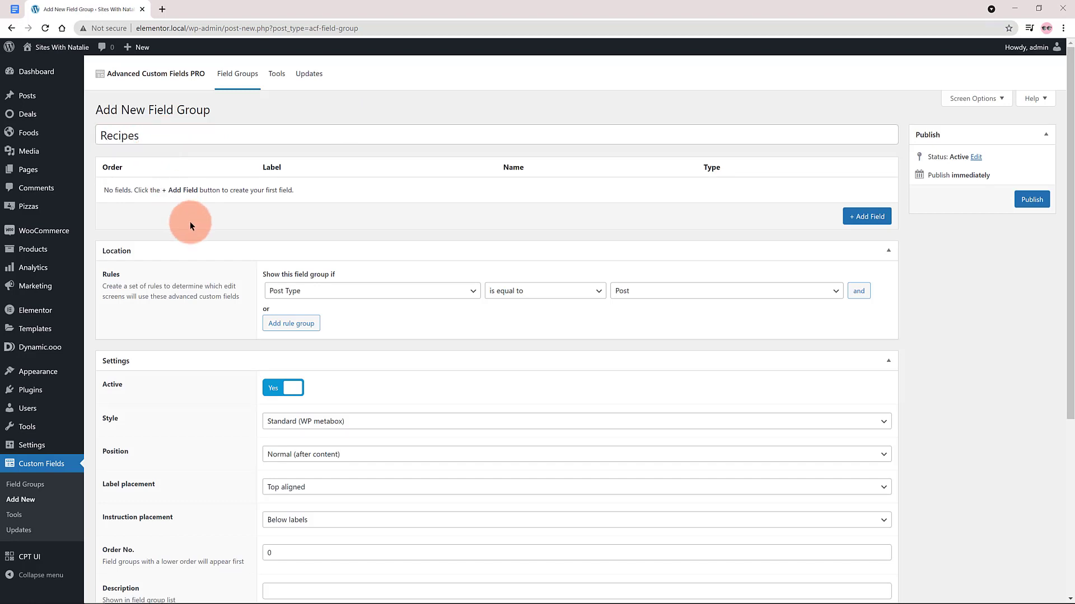
# Add a text field labelled Name to the field group with the instructions "Enter here the name".
pyautogui.click(863, 217)
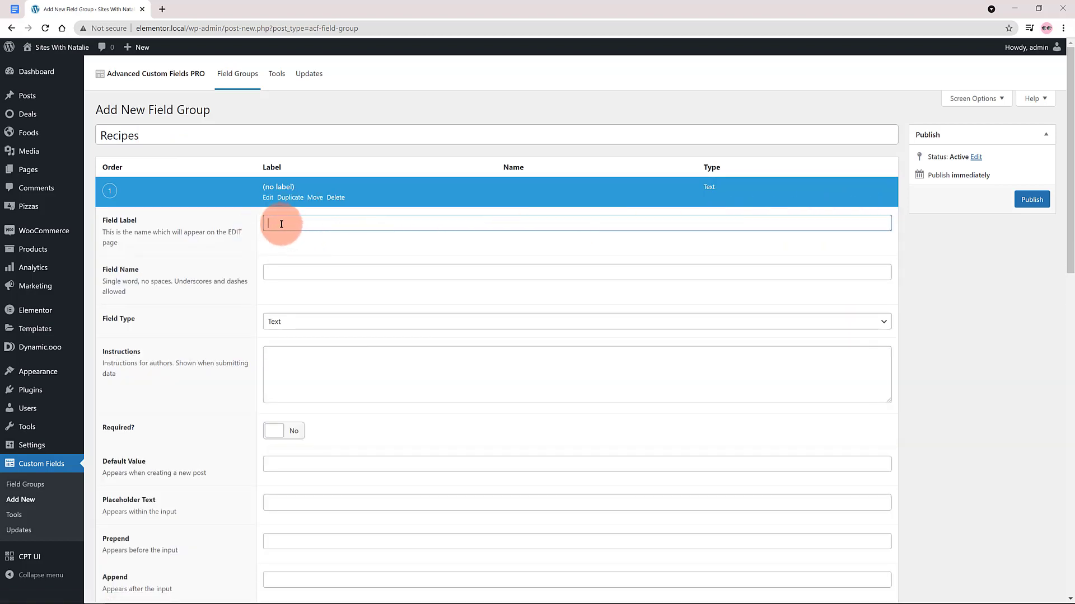
pyautogui.write('Name')
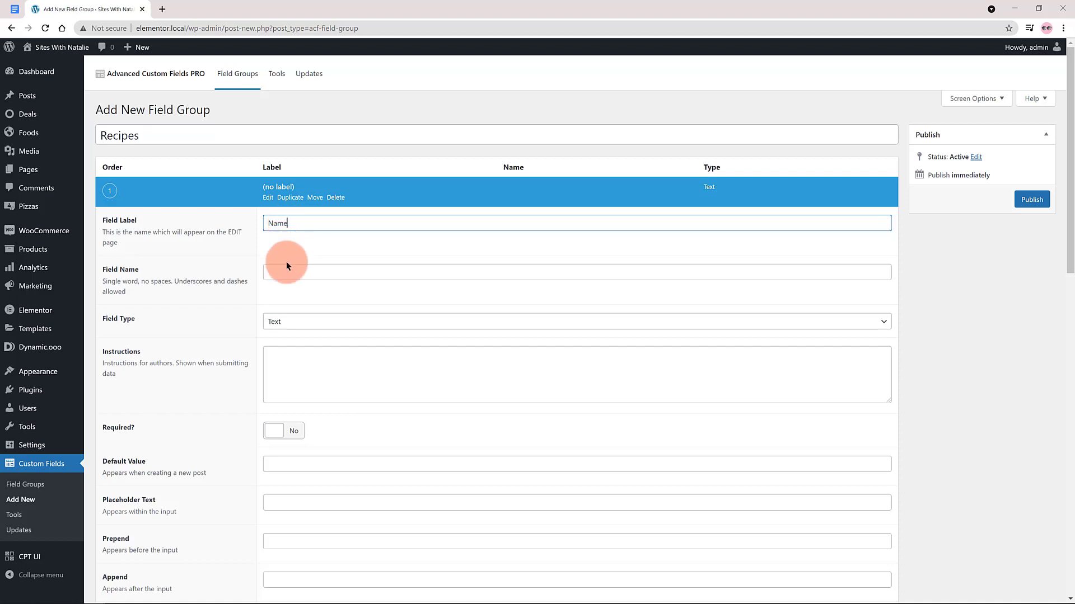
pyautogui.click(284, 271)
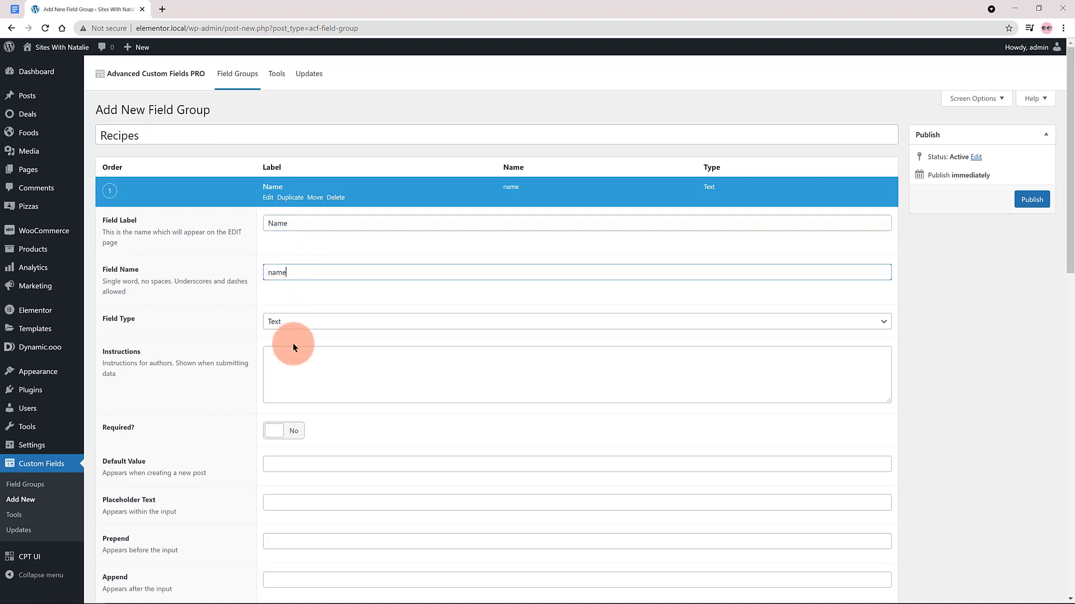
pyautogui.click(288, 361)
pyautogui.write('E')
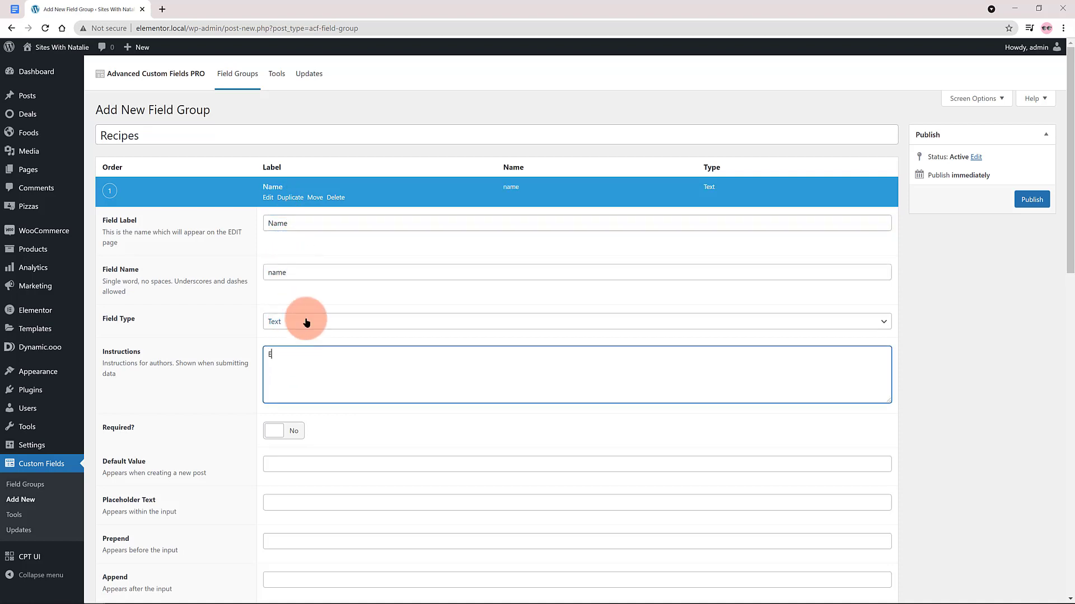
pyautogui.write('nter here the name')
# Set the location rule to show the field group when the post type is equal to Food.
pyautogui.scroll(-4, 220, 391)
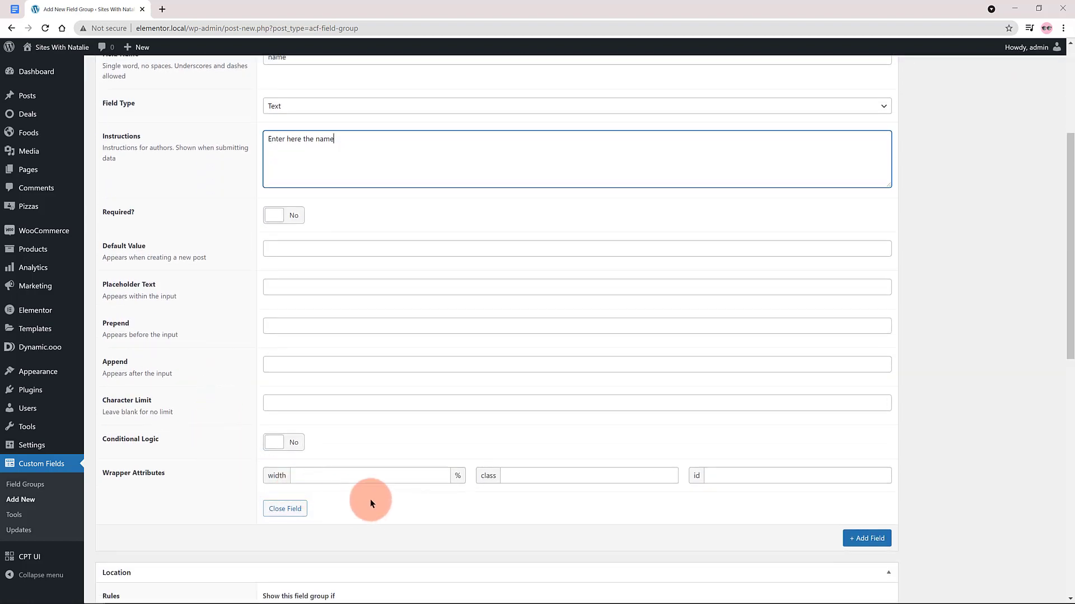
pyautogui.scroll(-3, 371, 497)
pyautogui.click(646, 473)
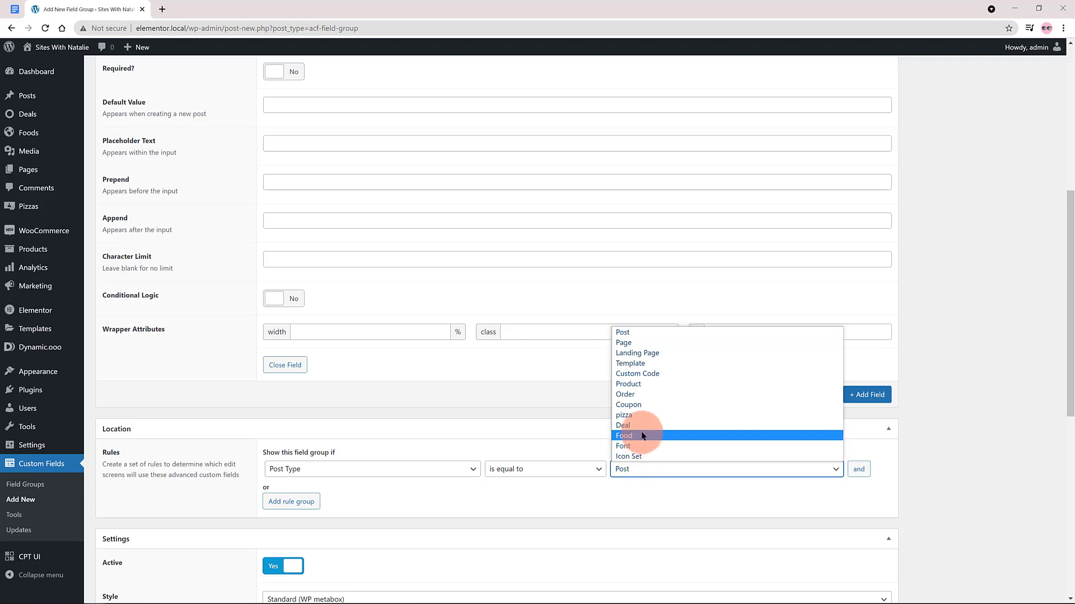
pyautogui.click(626, 436)
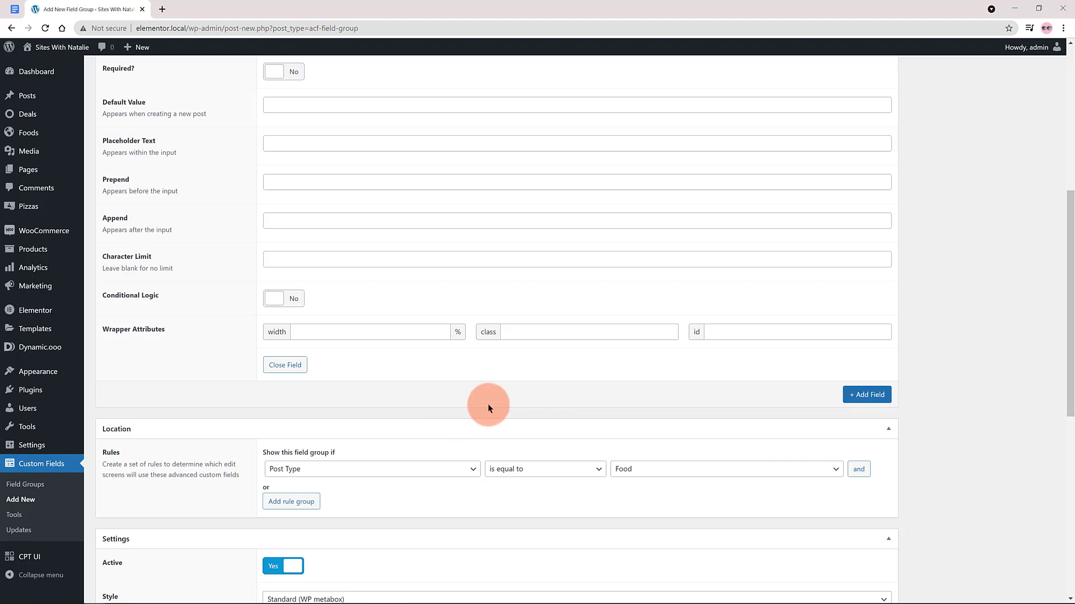
# Collapse the Name field and add a Gallery-type field labelled Gallery with the instructions "enter here the images".
pyautogui.scroll(6, 488, 404)
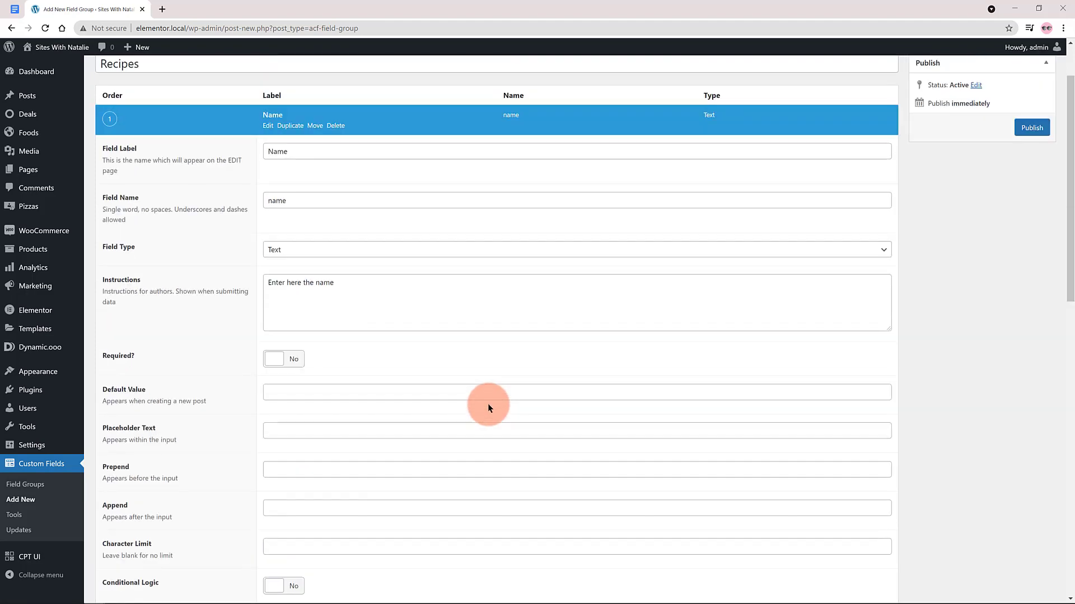
pyautogui.click(273, 116)
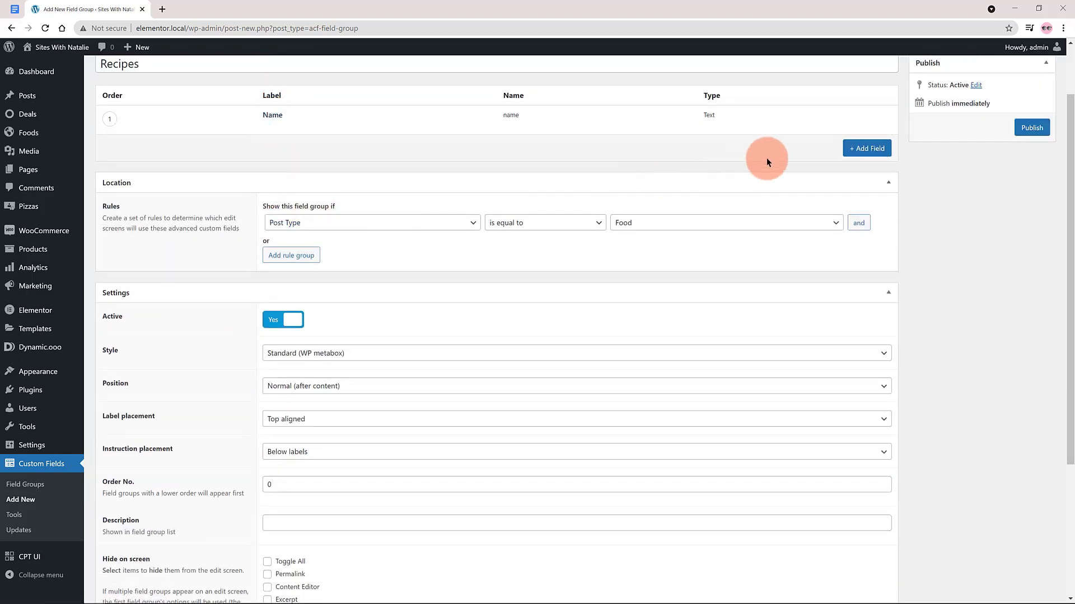
pyautogui.click(867, 149)
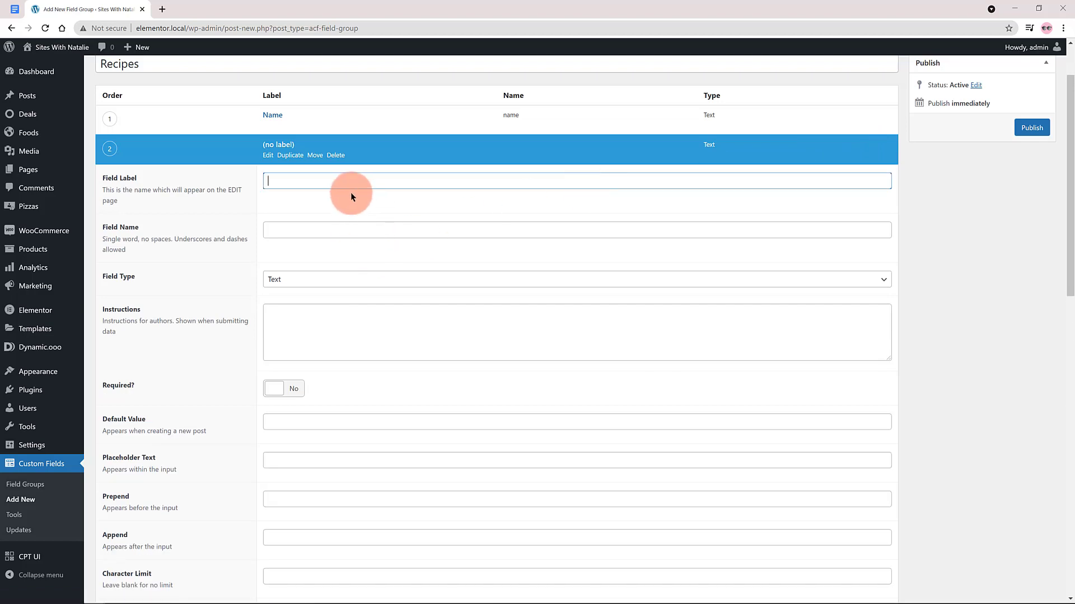
pyautogui.write('Gallery')
pyautogui.click(287, 230)
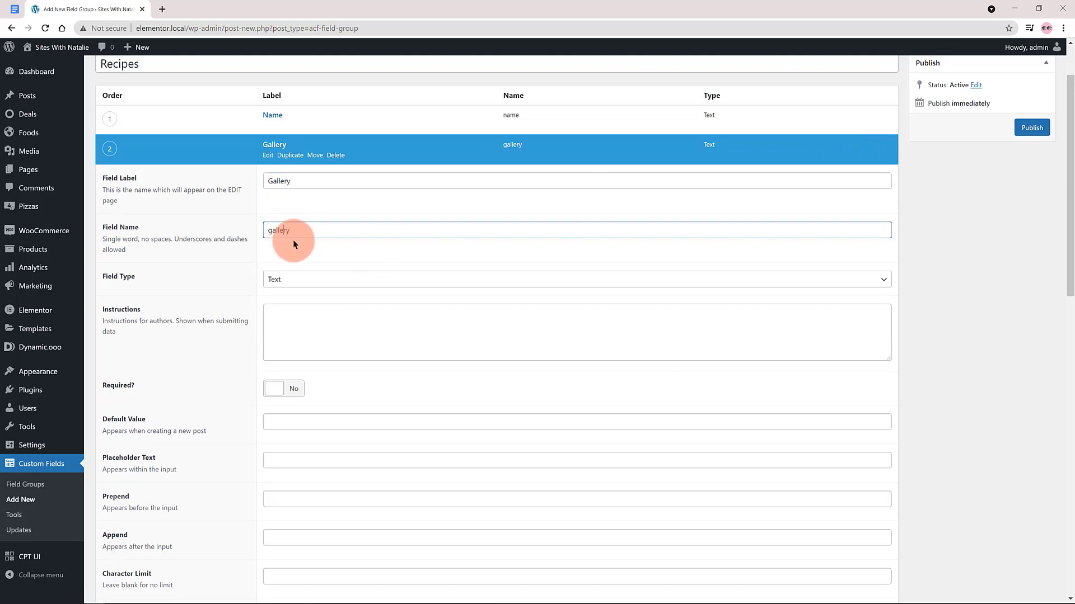
pyautogui.click(296, 279)
pyautogui.click(310, 424)
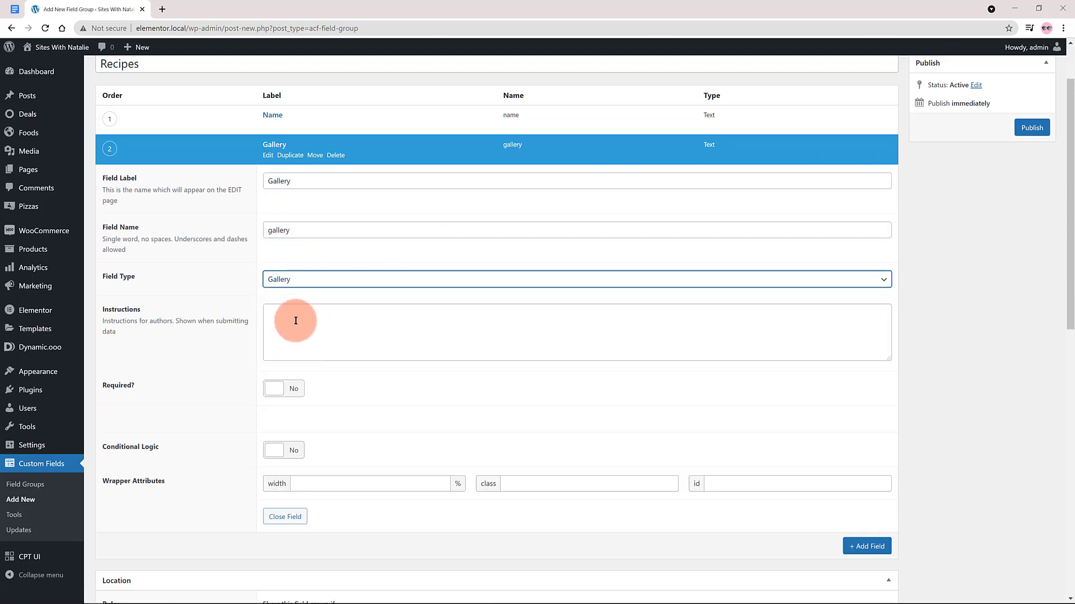
pyautogui.click(296, 320)
pyautogui.write('ente')
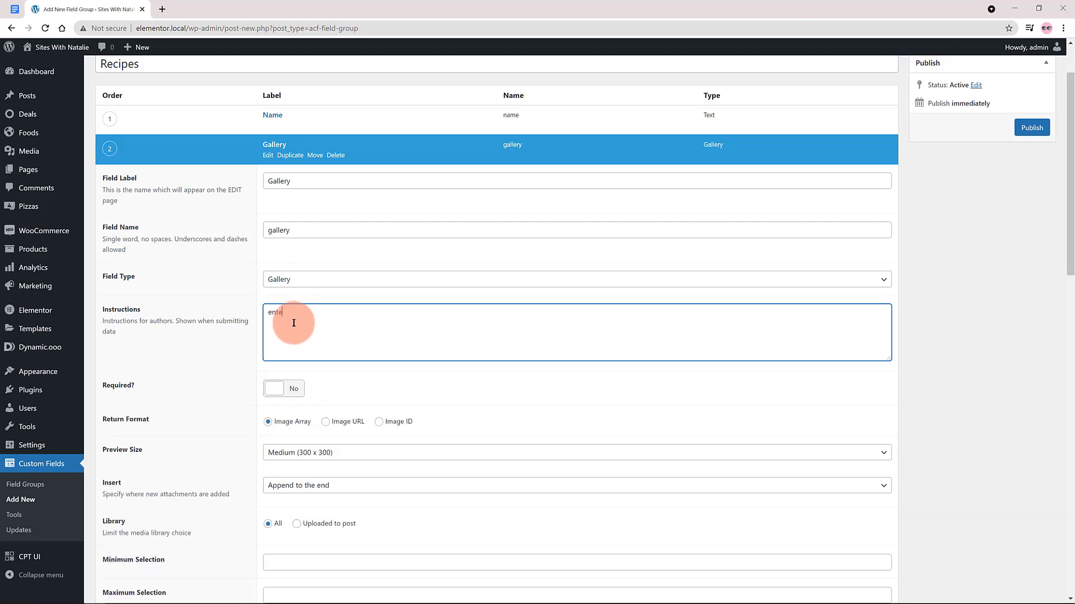
pyautogui.write('r here the images')
pyautogui.click(525, 404)
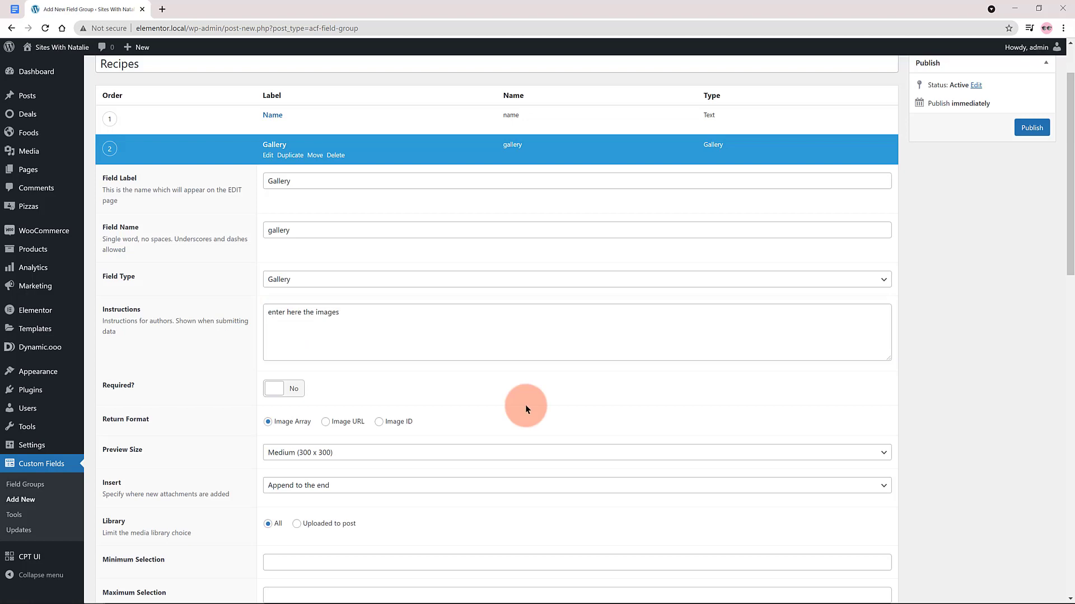
# Collapse the Gallery field and add a Text Area field labelled Quick Start to the field group.
pyautogui.scroll(-3, 525, 404)
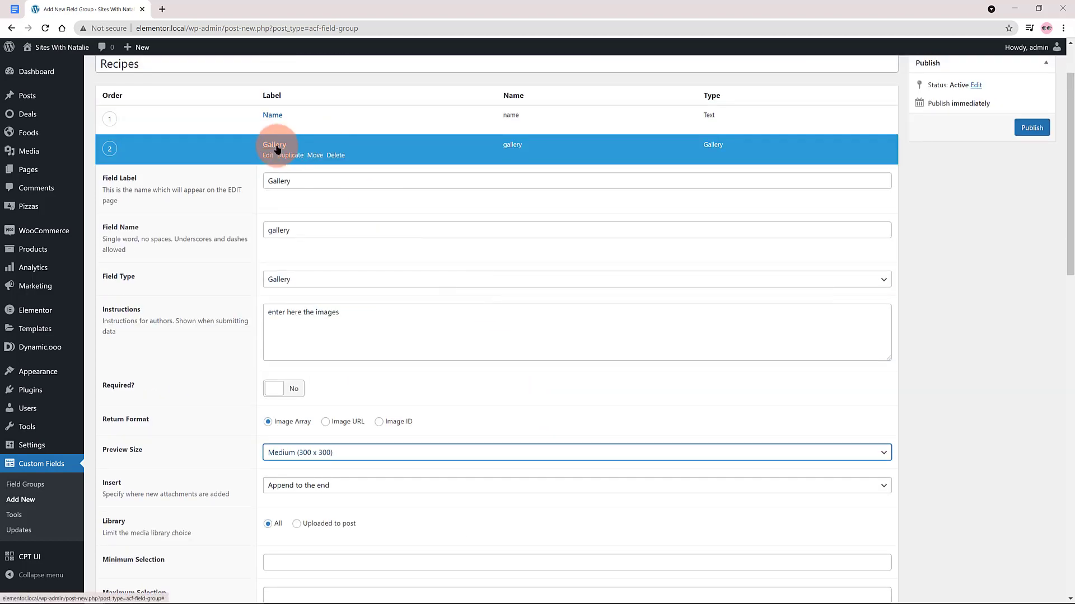
pyautogui.click(276, 148)
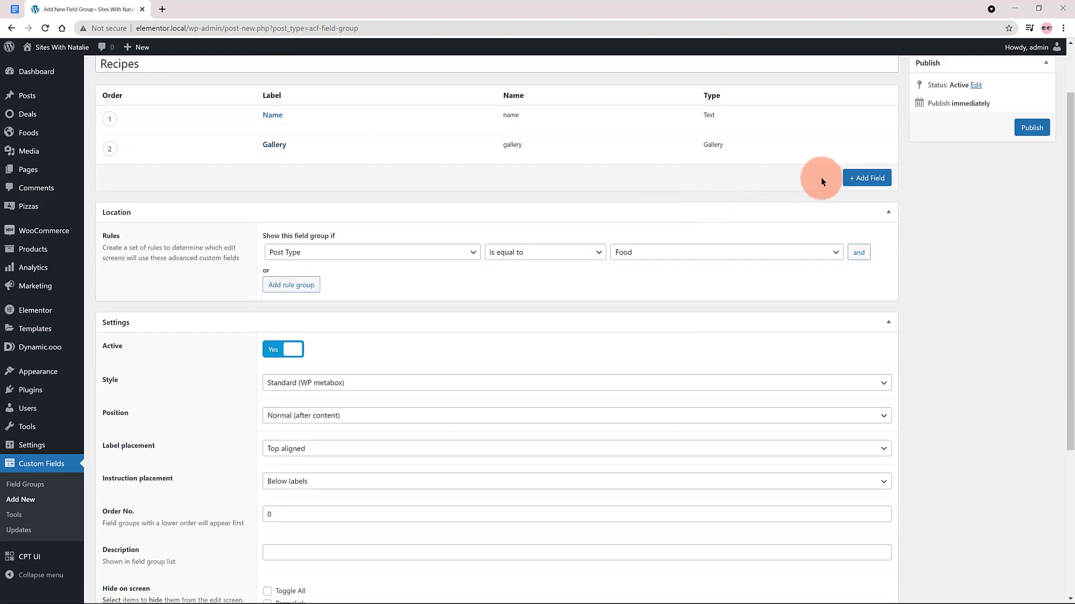
pyautogui.click(857, 176)
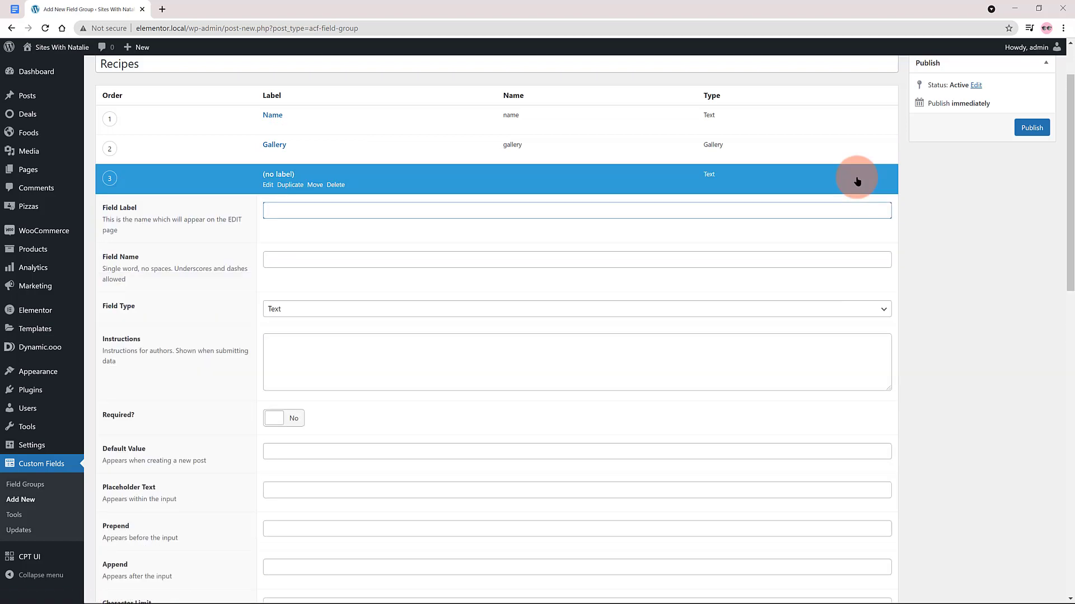
pyautogui.write('Quick Start')
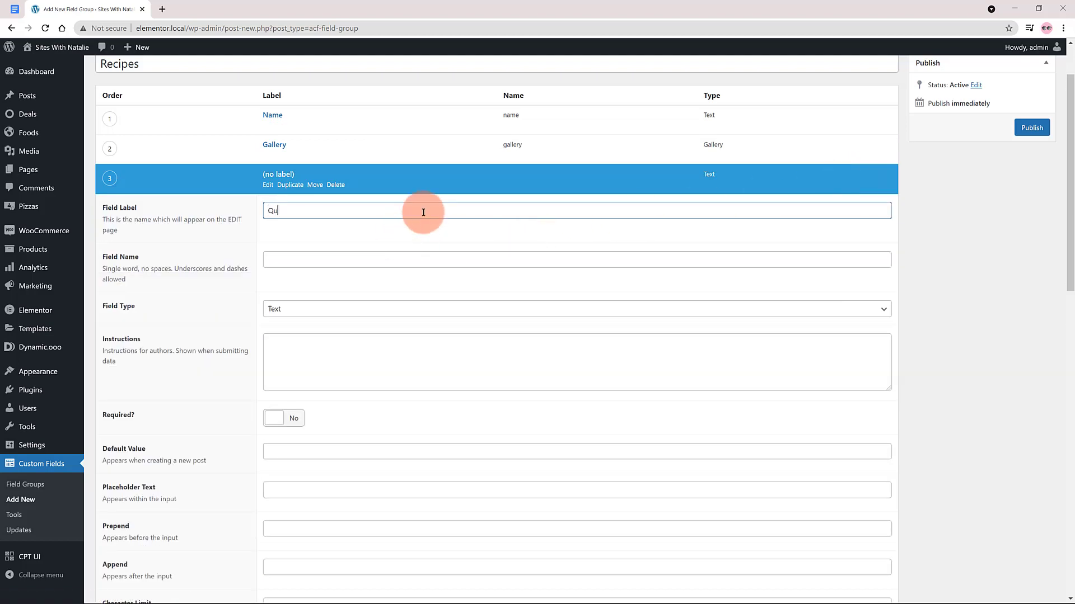
pyautogui.click(312, 258)
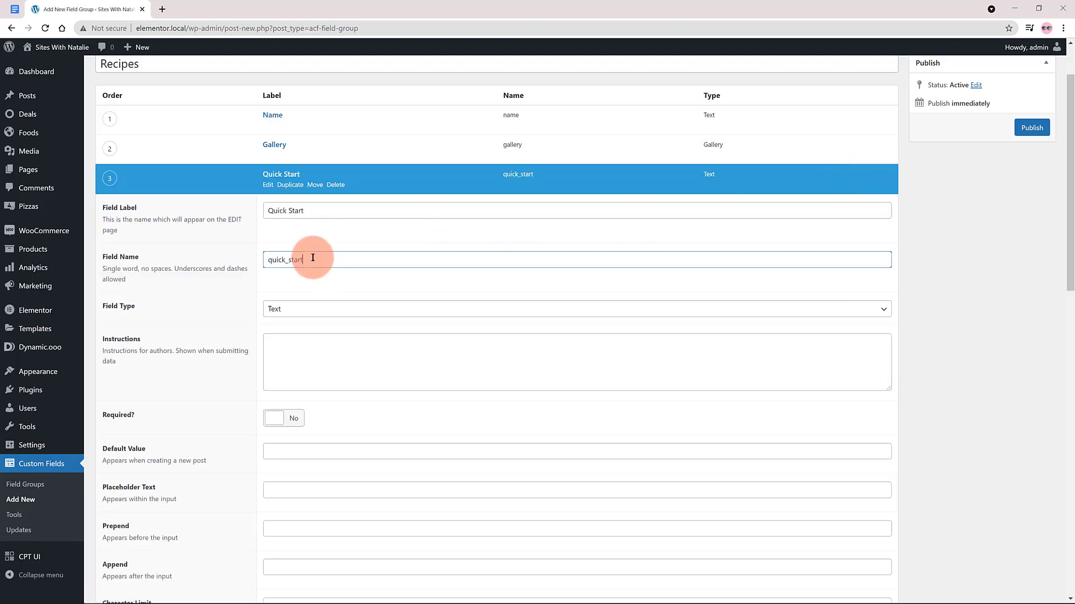
pyautogui.click(287, 306)
pyautogui.click(304, 342)
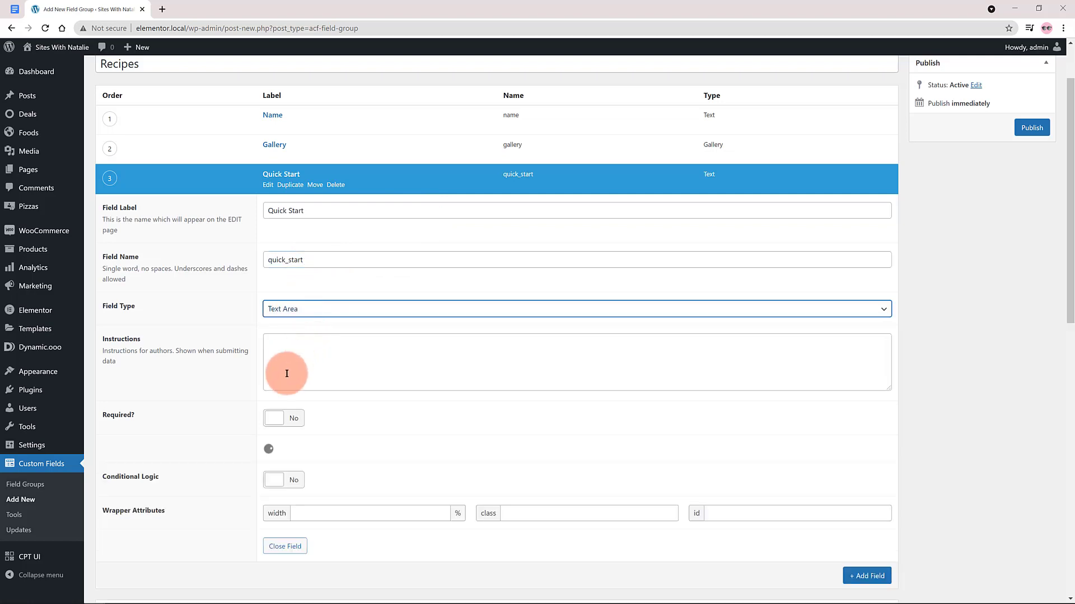
pyautogui.click(292, 175)
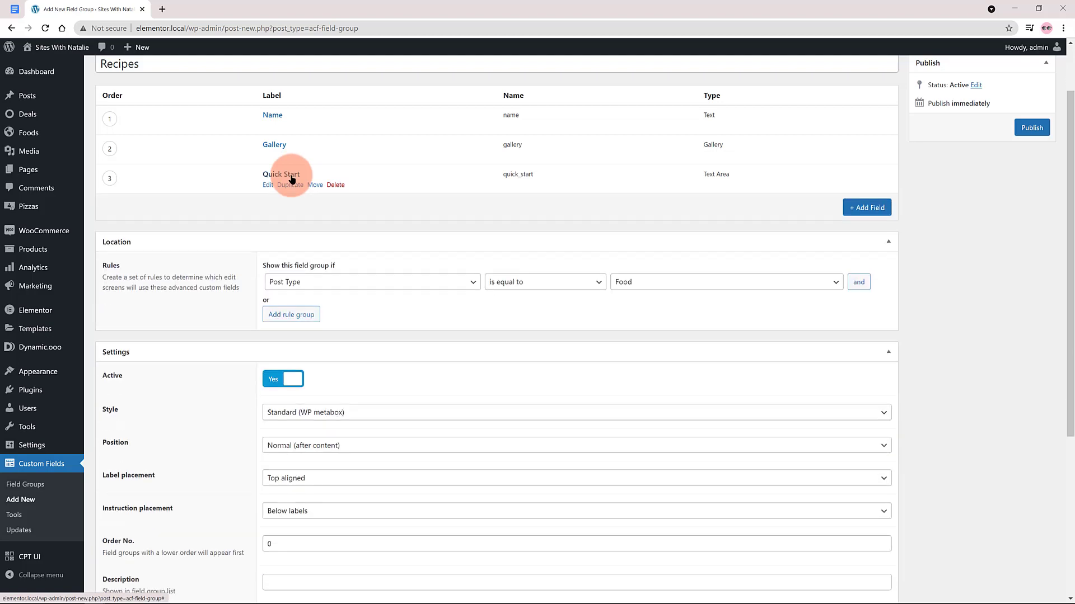
# Add a Number field labelled Price to the field group.
pyautogui.click(866, 208)
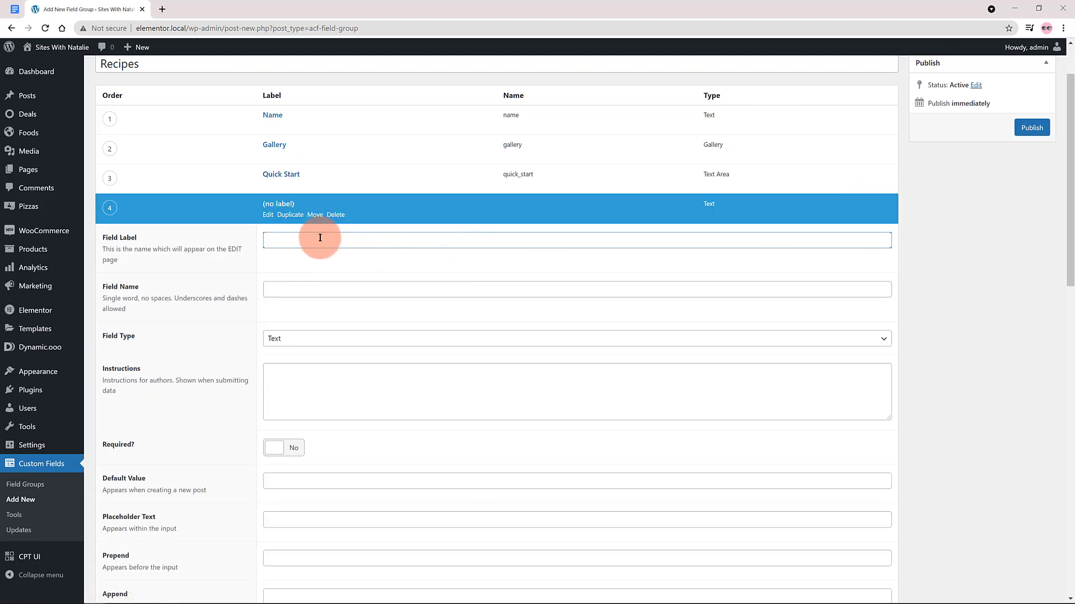
pyautogui.write('Price')
pyautogui.click(303, 289)
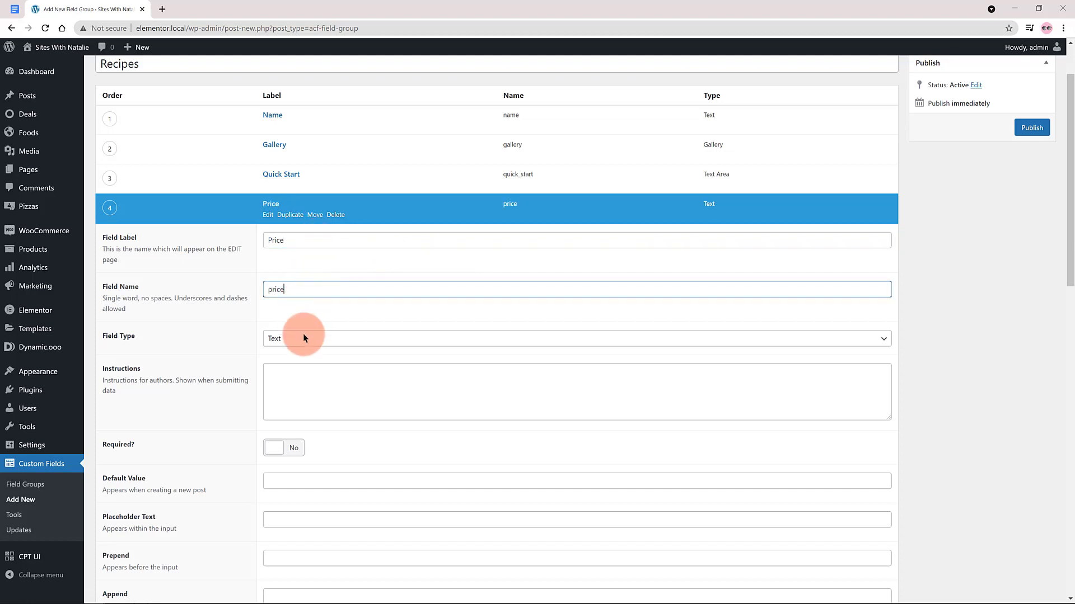
pyautogui.click(294, 340)
pyautogui.click(289, 383)
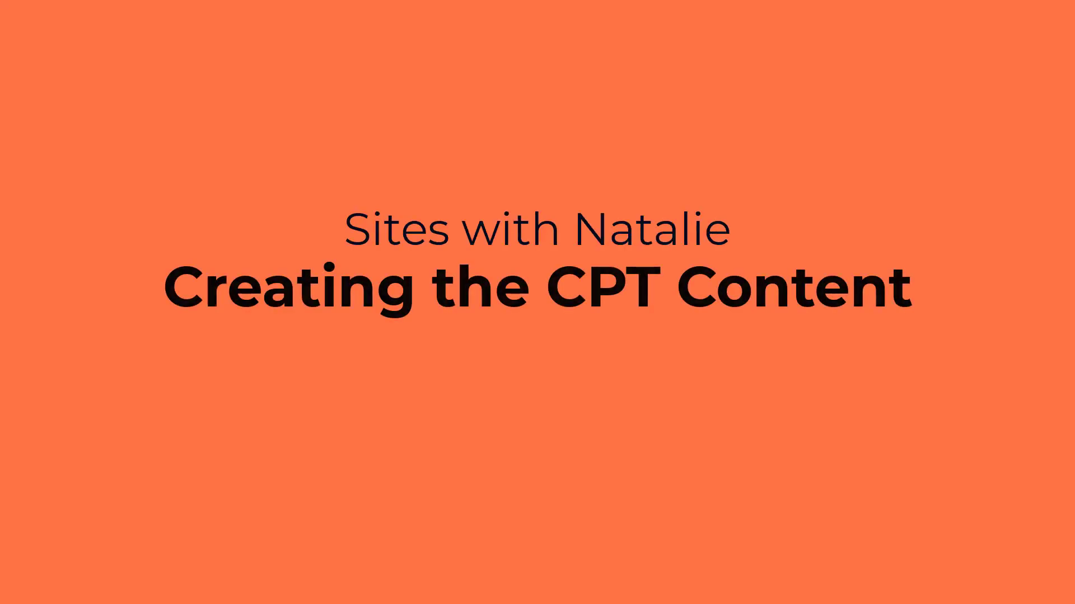
# Start a new Food post titled French Food and paste the two Lorem ipsum paragraphs into its body.
pyautogui.click(112, 151)
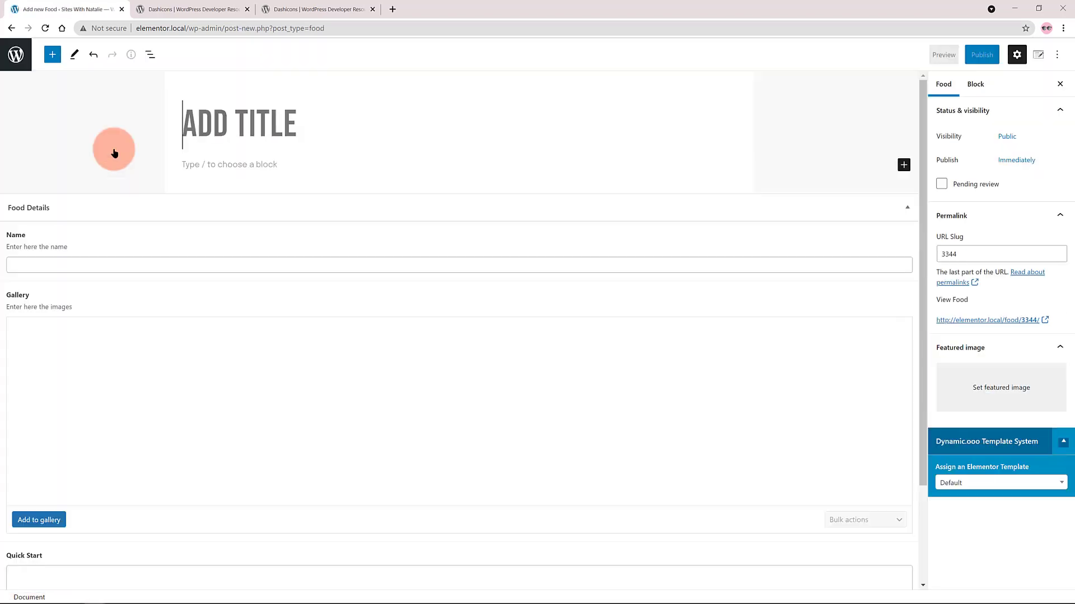
pyautogui.click(262, 175)
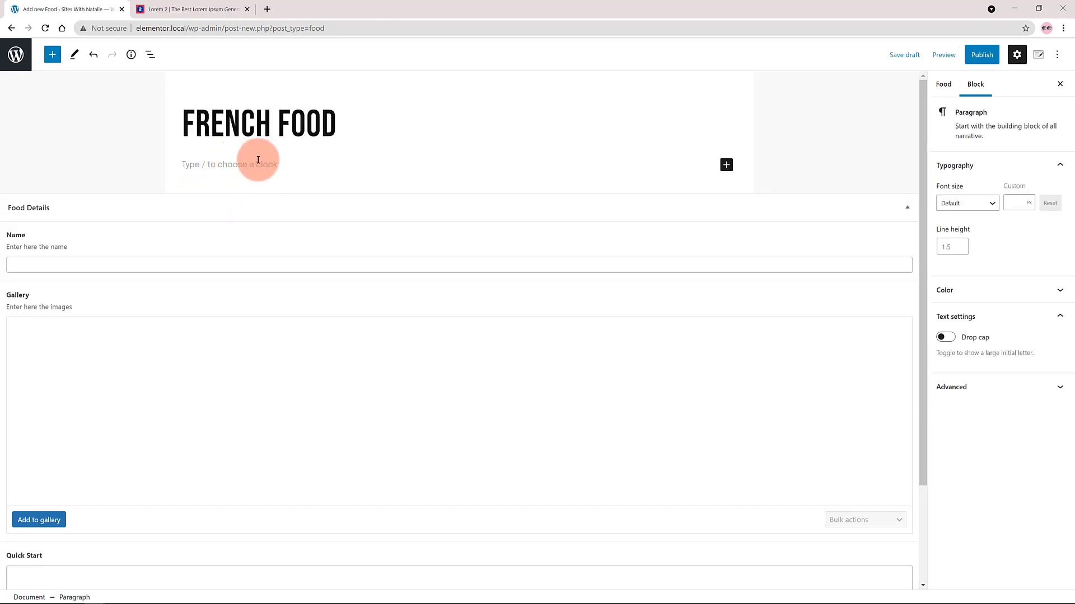
pyautogui.write('Lorem ipsum dolor sit amet, consectetuer adipiscing elit. Donec odio. Quisque volutpat mattis eros. Nullam malesuada erat ut turpis. Suspendisse urna nibh, viverra non, semper suscipit, posuere a, pede. Donec nec justo eget felis facilisis fermentum. Aliquam porttitor mauris sit amet orci. Aenean dignissim pellentesque felis.')
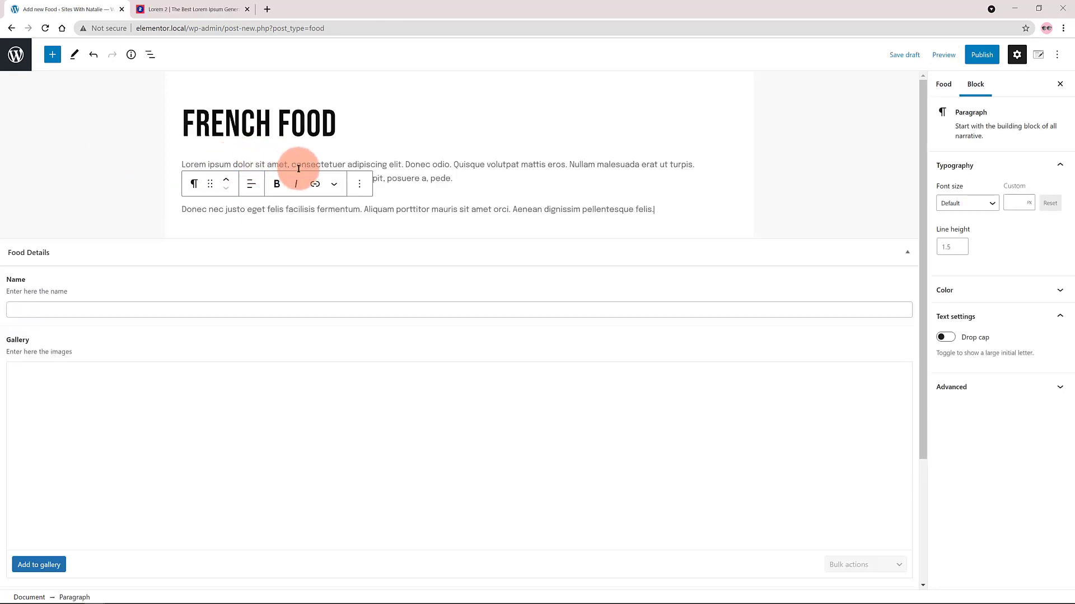
# Set the post's Name field to Allez and add six burger, fries and restaurant images from the media library to its gallery.
pyautogui.click(32, 308)
pyautogui.write('Allez')
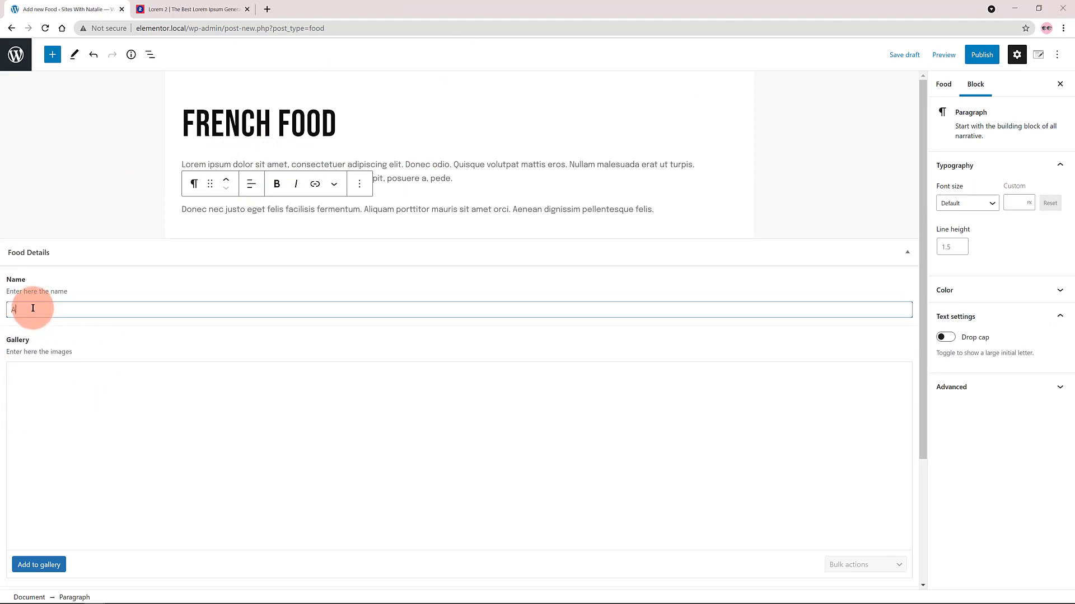
pyautogui.click(85, 408)
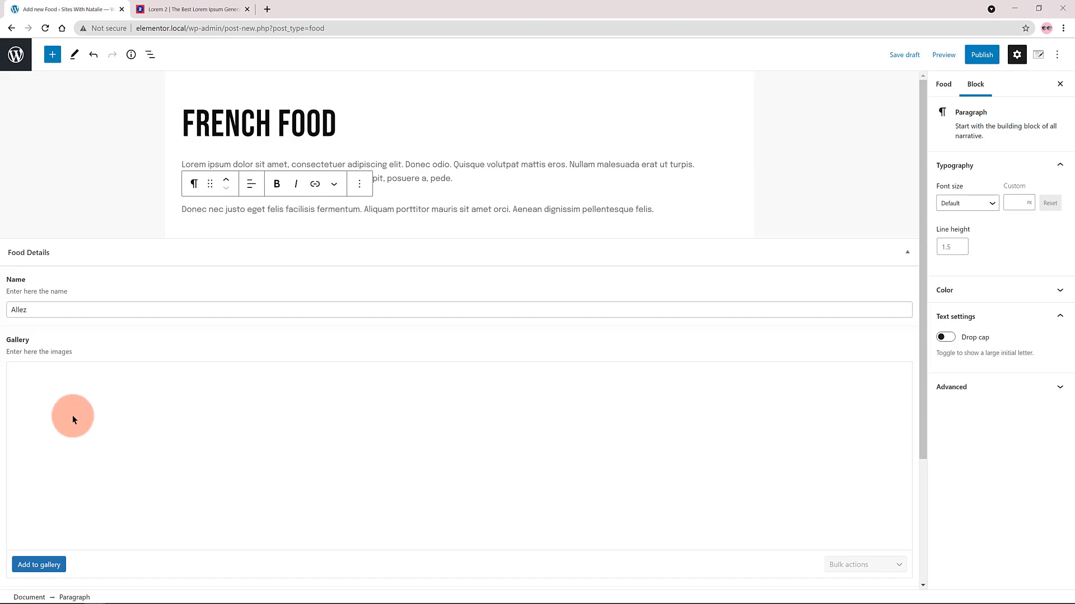
pyautogui.click(39, 566)
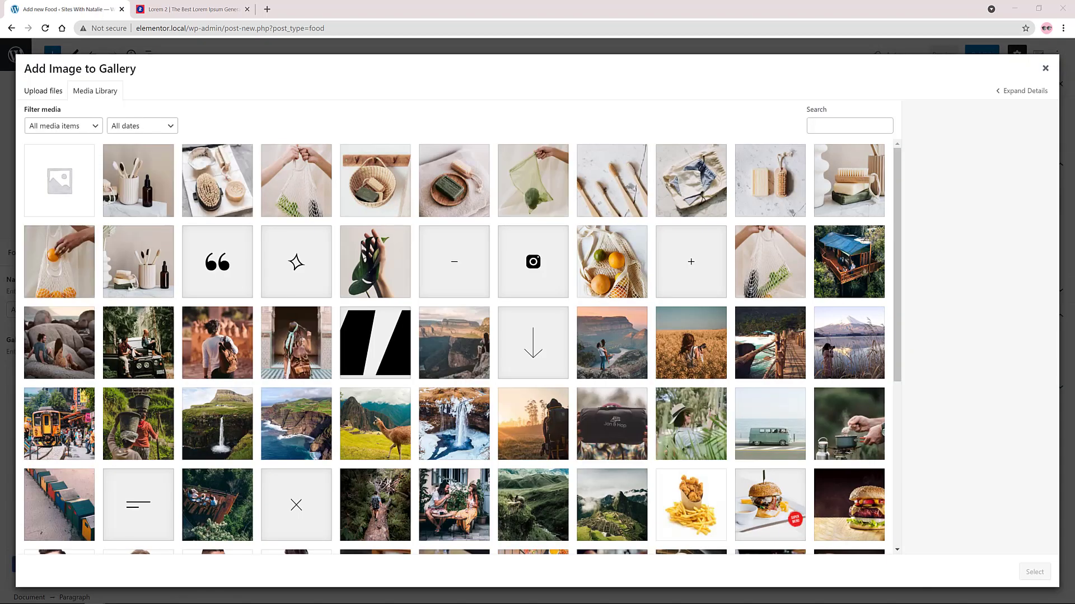
pyautogui.scroll(-4, 527, 432)
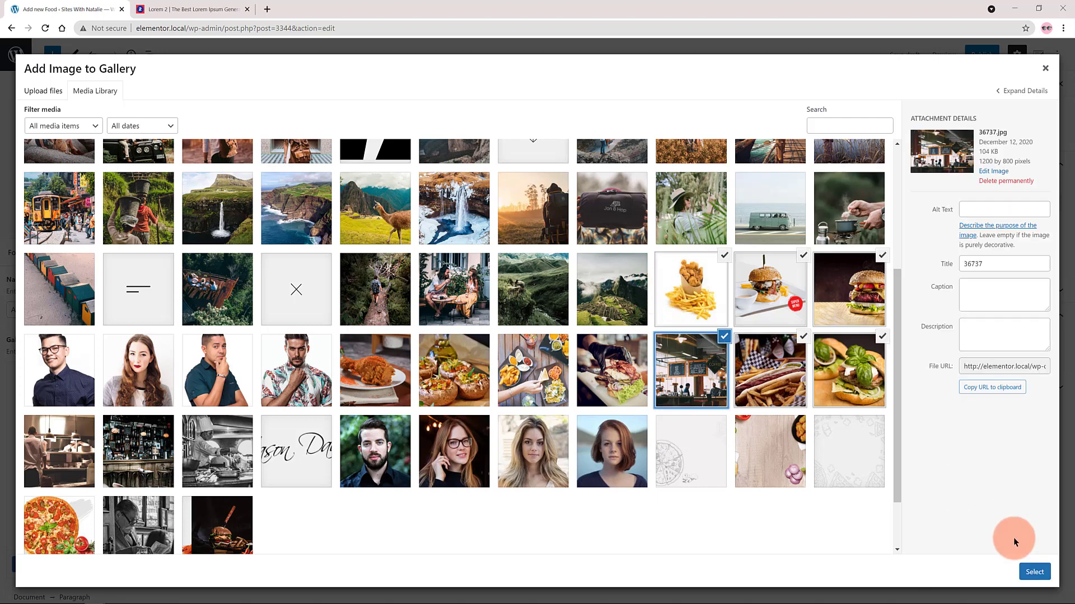
pyautogui.click(1033, 573)
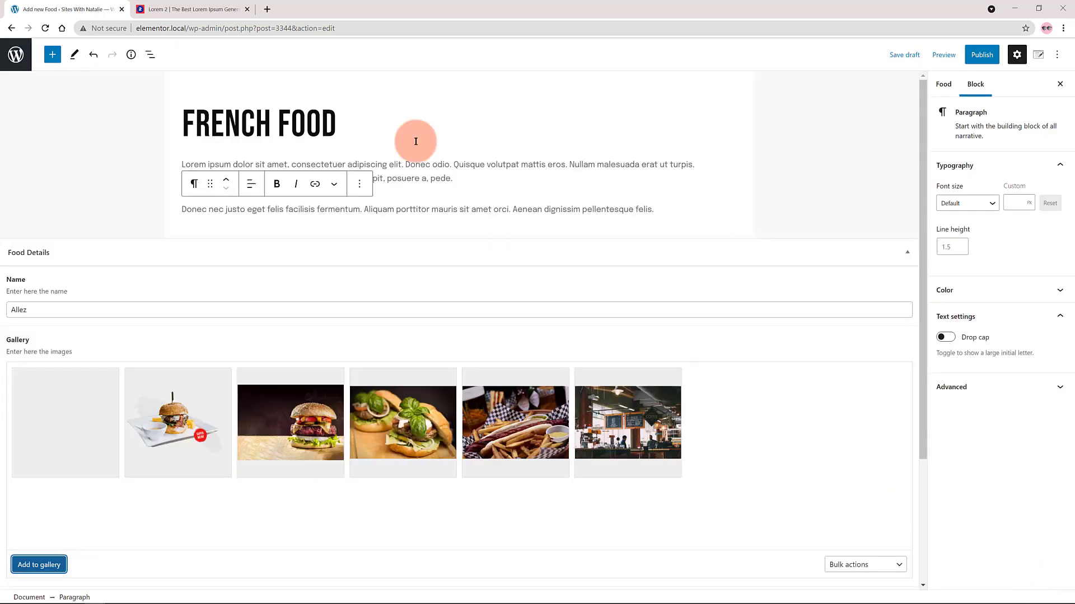
# Paste the Lorem ipsum text into the Quick Start field and set the Price to 96.
pyautogui.scroll(-2, 395, 495)
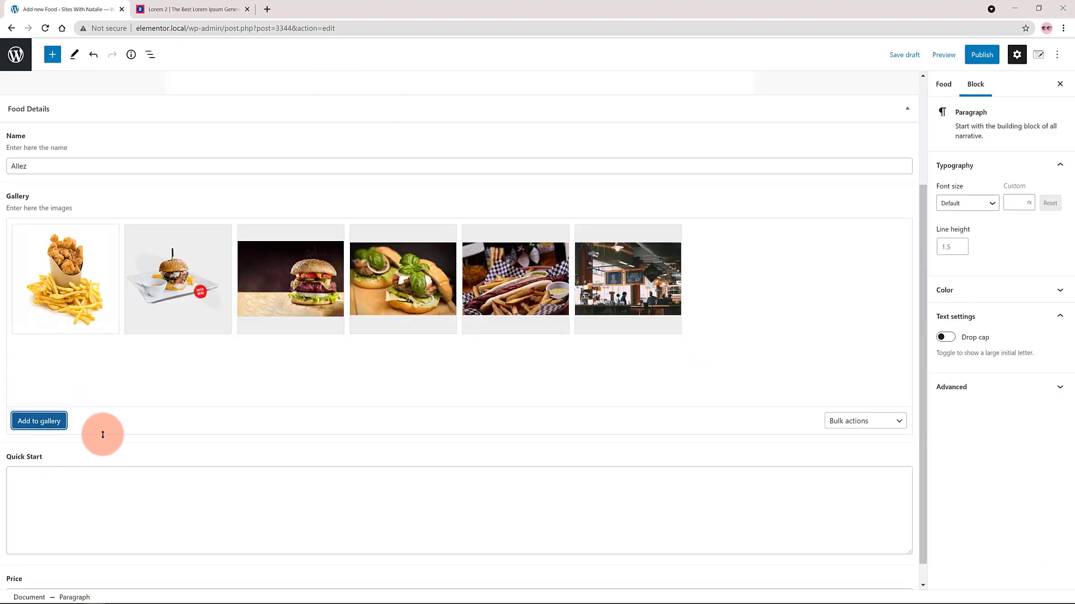
pyautogui.click(41, 473)
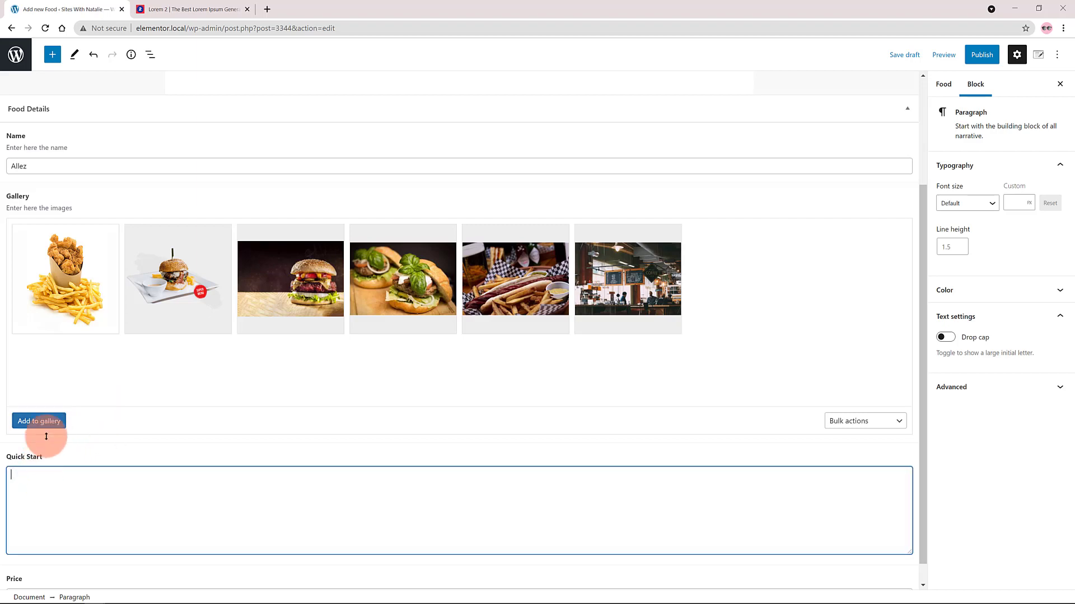
pyautogui.write('Lorem ipsum dolor sit amet, consectetuer adipiscing elit. Donec odio. Quisque volutpat mattis eros. Nullam malesuada erat ut turpis. Suspendisse urna nibh, viverra non, semper suscipit, posuere a, pede.  Donec nec justo eget felis facilisis fermentum. Aliquam porttitor mauris sit amet orci. Aenean dignissim pellentesque felis.')
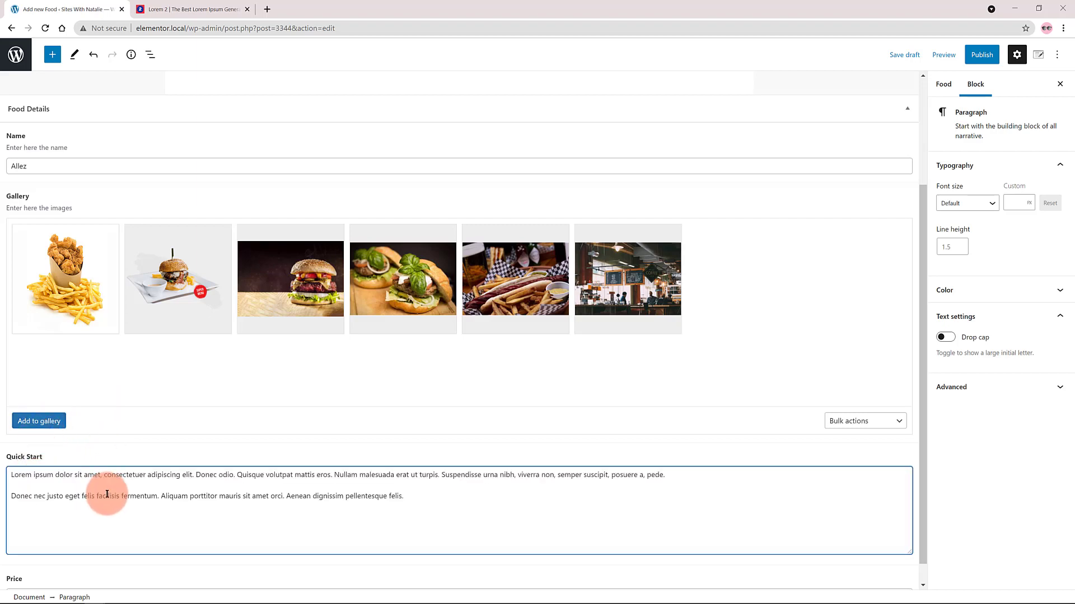
pyautogui.scroll(-1, 65, 566)
pyautogui.click(73, 565)
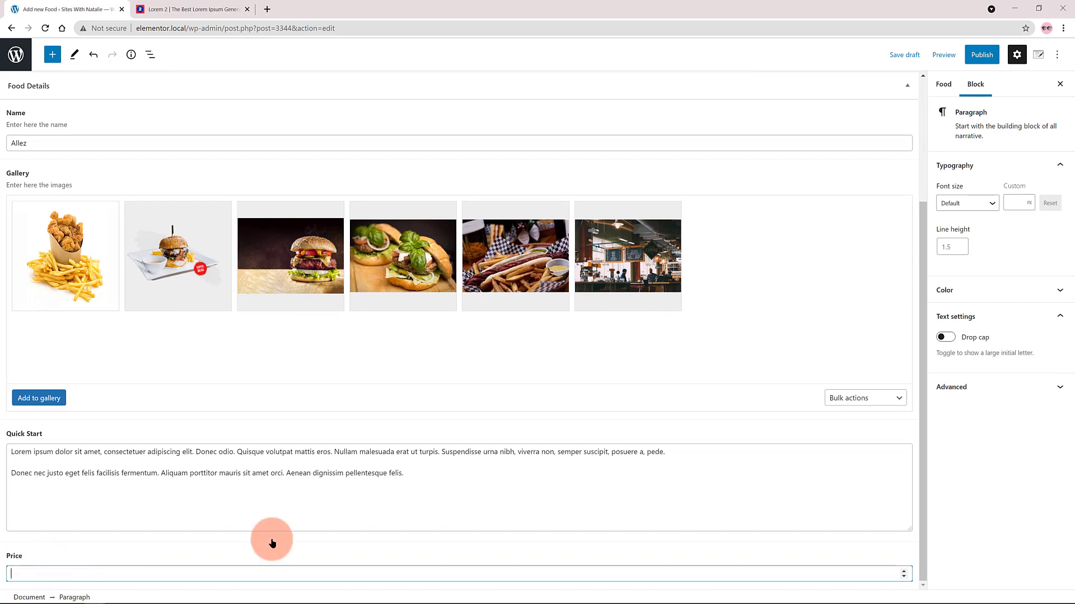
pyautogui.write('9')
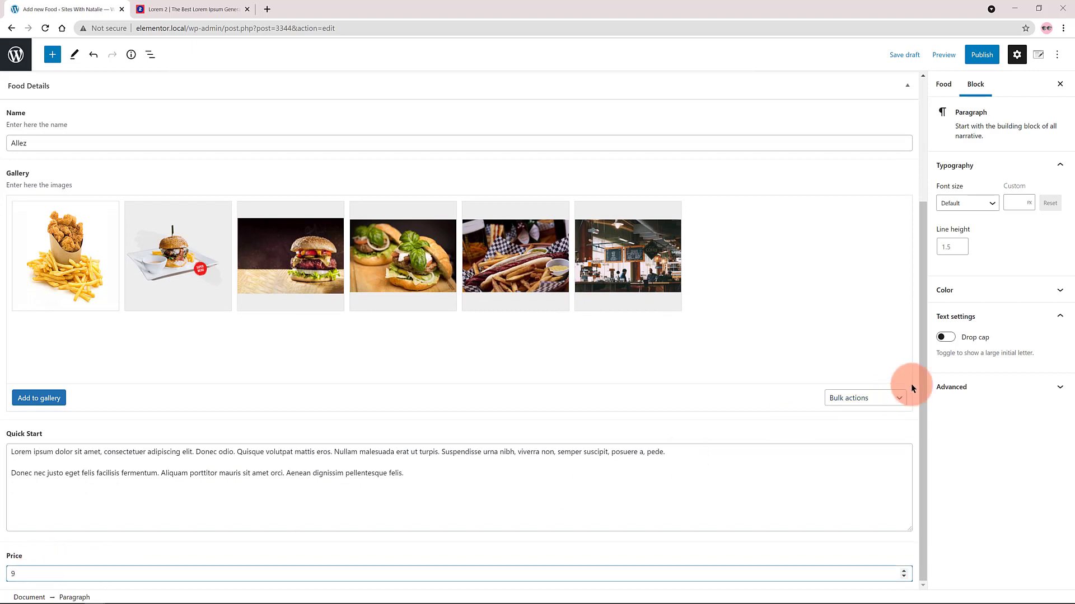
pyautogui.write('6')
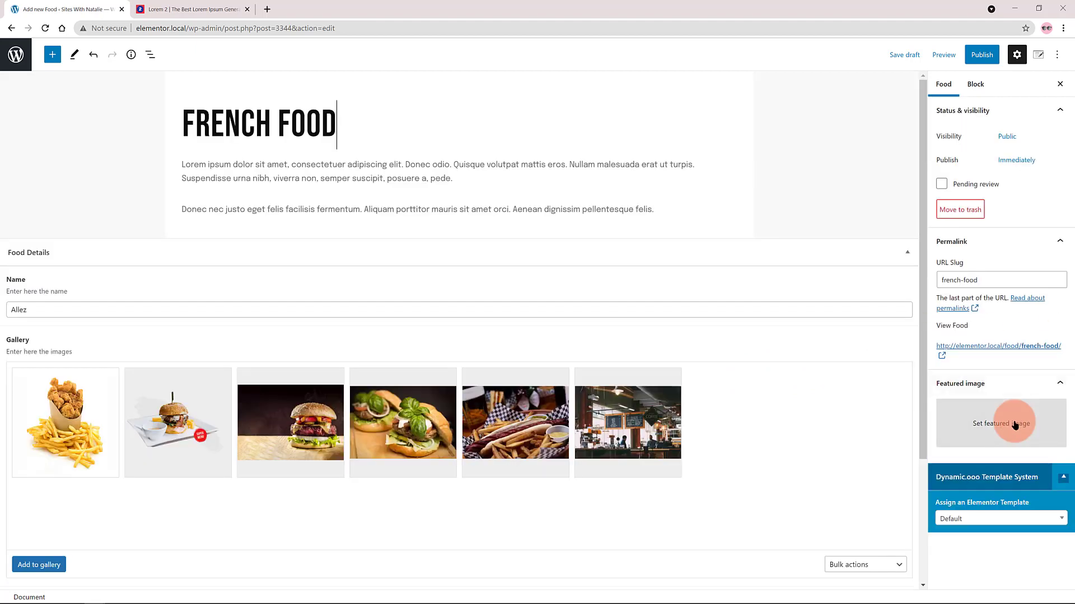
# Publish the French Food post with a featured image and view it on the site.
pyautogui.click(1014, 425)
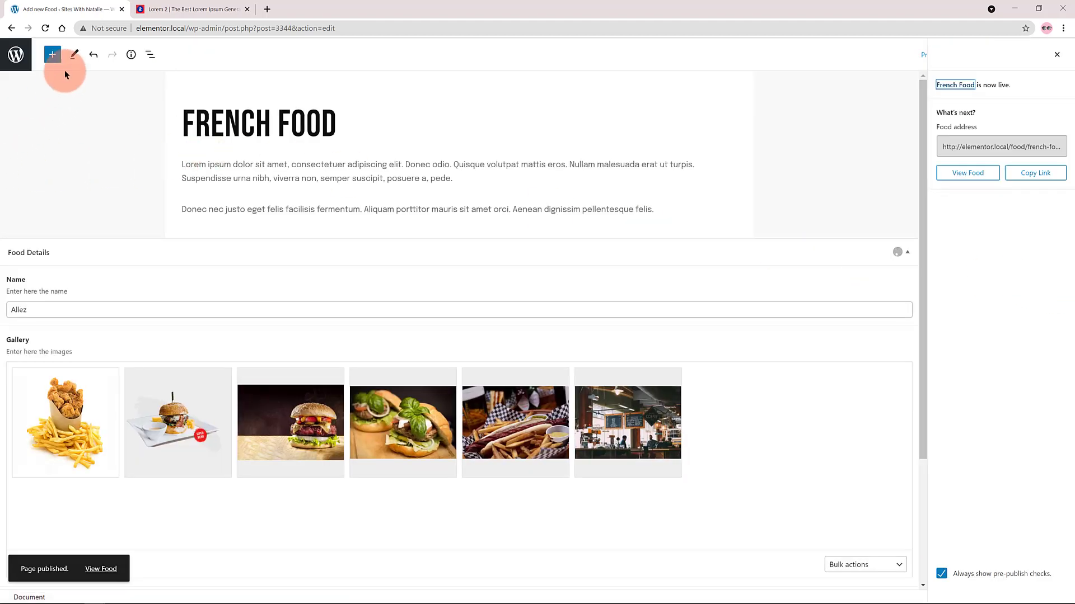
pyautogui.click(110, 570)
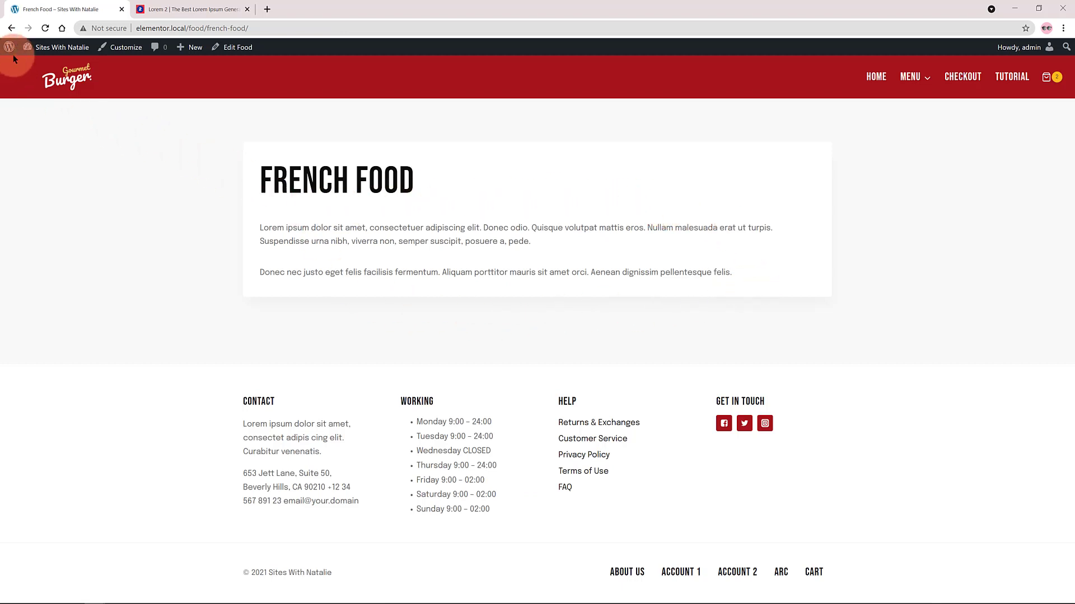
# Create another Food post titled Italian Food and paste the Lorem ipsum paragraphs into its body twice.
pyautogui.moveTo(53, 49)
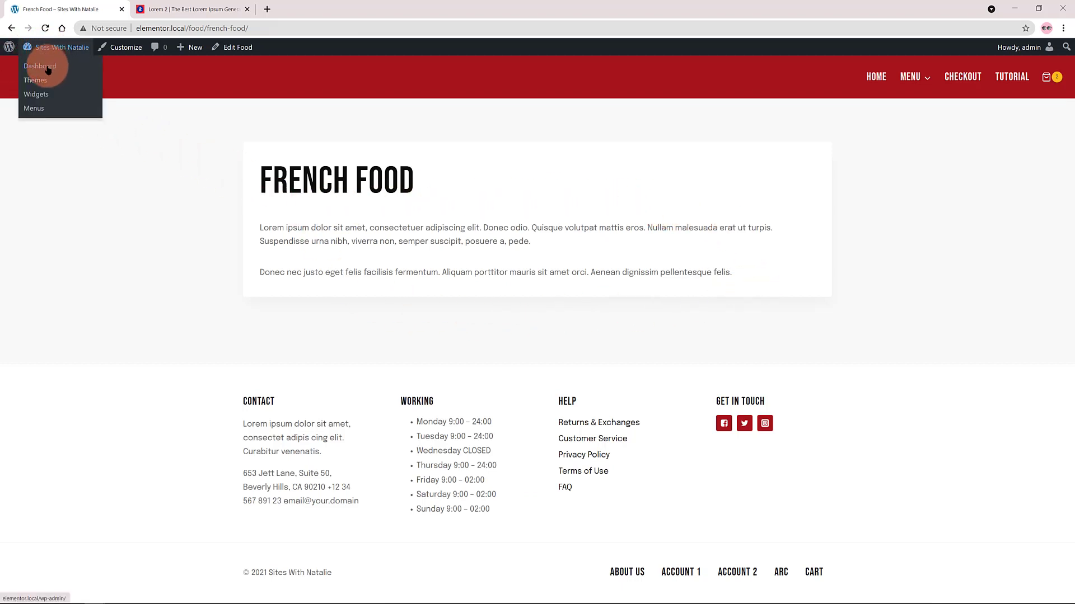
pyautogui.click(48, 69)
pyautogui.moveTo(29, 171)
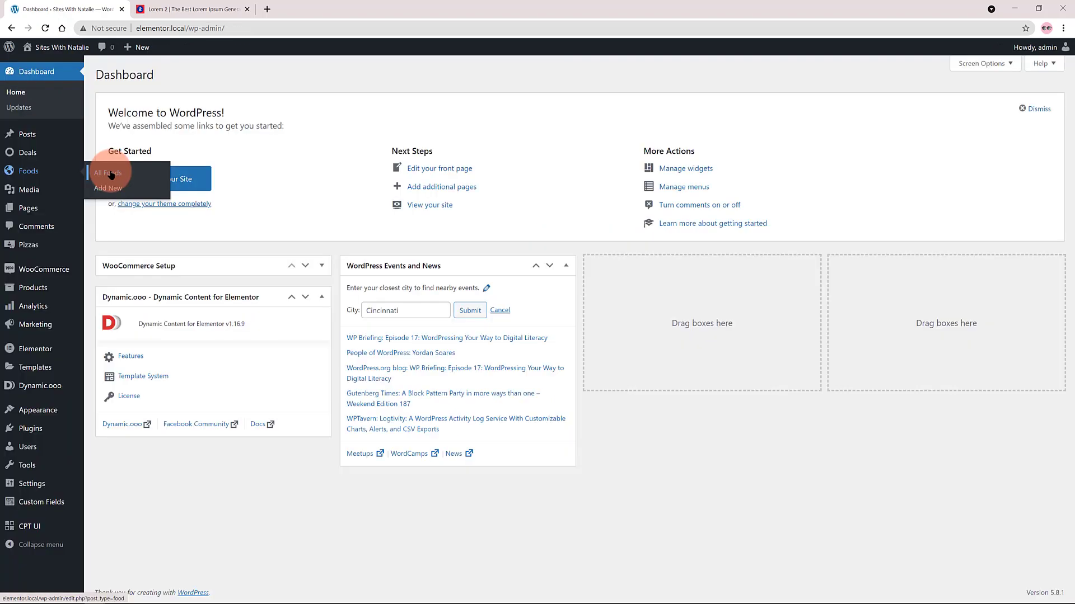
pyautogui.click(108, 188)
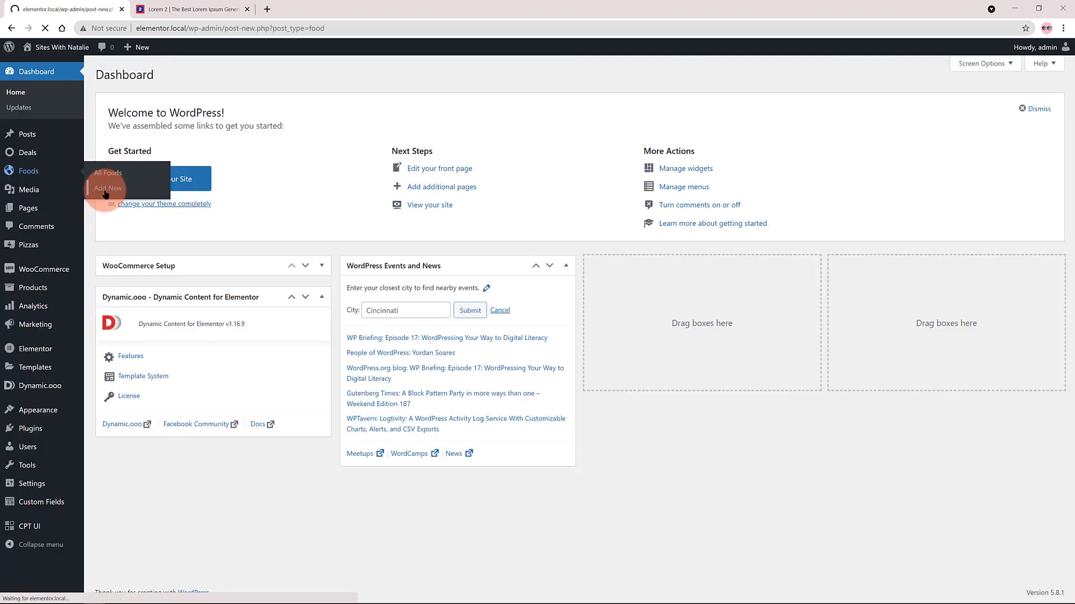
pyautogui.write('Italian Food')
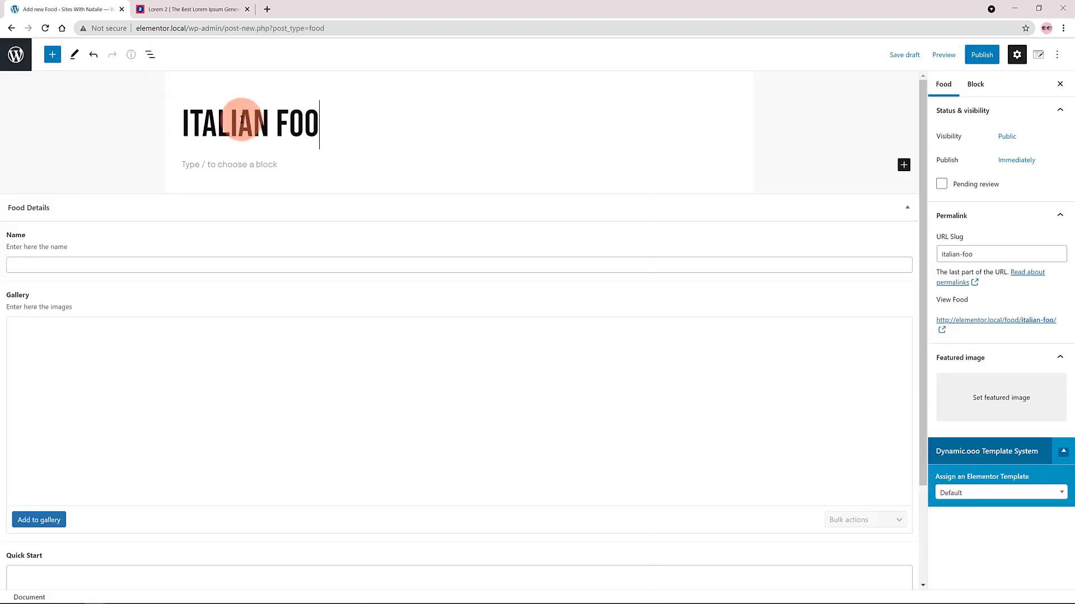
pyautogui.click(236, 165)
pyautogui.write('Lorem ipsum dolor sit amet, consectetuer adipiscing elit. Donec odio. Quisque volutpat mattis eros. Nullam malesuada erat ut turpis. Suspendisse urna nibh, viverra non, semper suscipit, posuere a, pede. Donec nec justo eget felis facilisis fermentum. Aliquam porttitor mauris sit amet orci. Aenean dignissim pellentesque felis.')
pyautogui.write('Lorem ipsum dolor sit amet, consectetuer adipiscing elit. Donec odio. Quisque volutpat mattis eros. Nullam malesuada erat ut turpis. Suspendisse urna nibh, viverra non, semper suscipit, posuere a, pede. Donec nec justo eget felis facilisis fermentum. Aliquam porttitor mauris sit amet orci. Aenean dignissim pellentesque felis.')
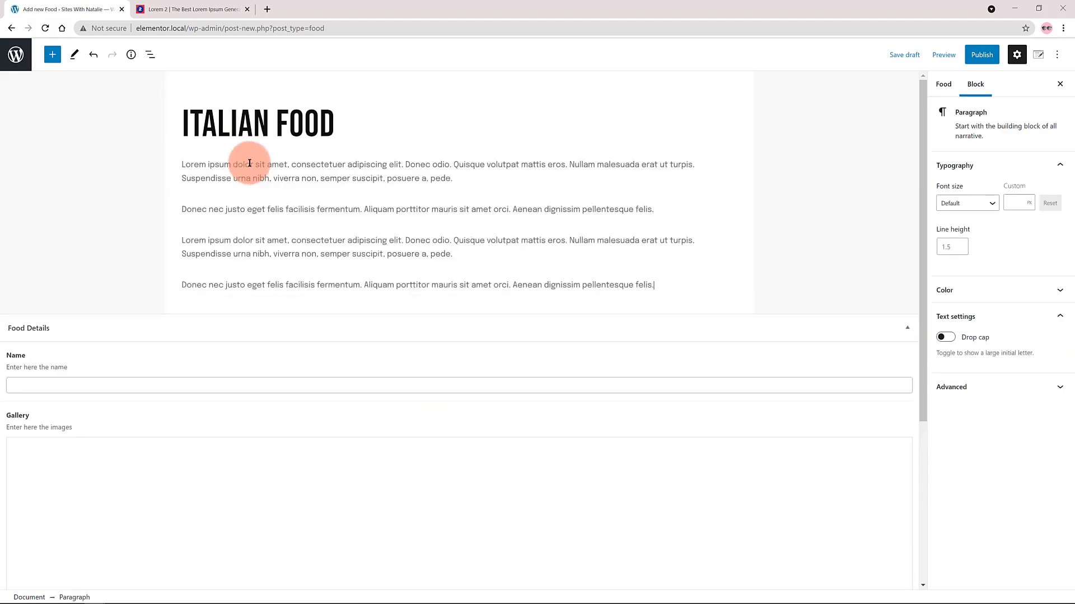
# Enter "chao" in the Italian Food post's Name field and select the entered text.
pyautogui.click(26, 384)
pyautogui.write('chao')
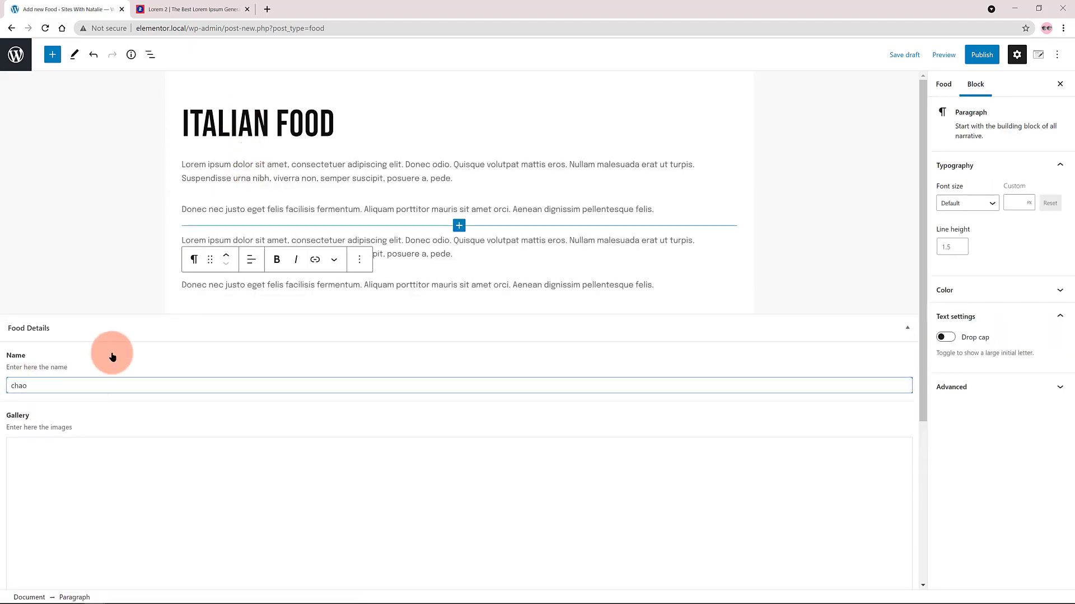
pyautogui.moveTo(31, 386); pyautogui.dragTo(8, 385)
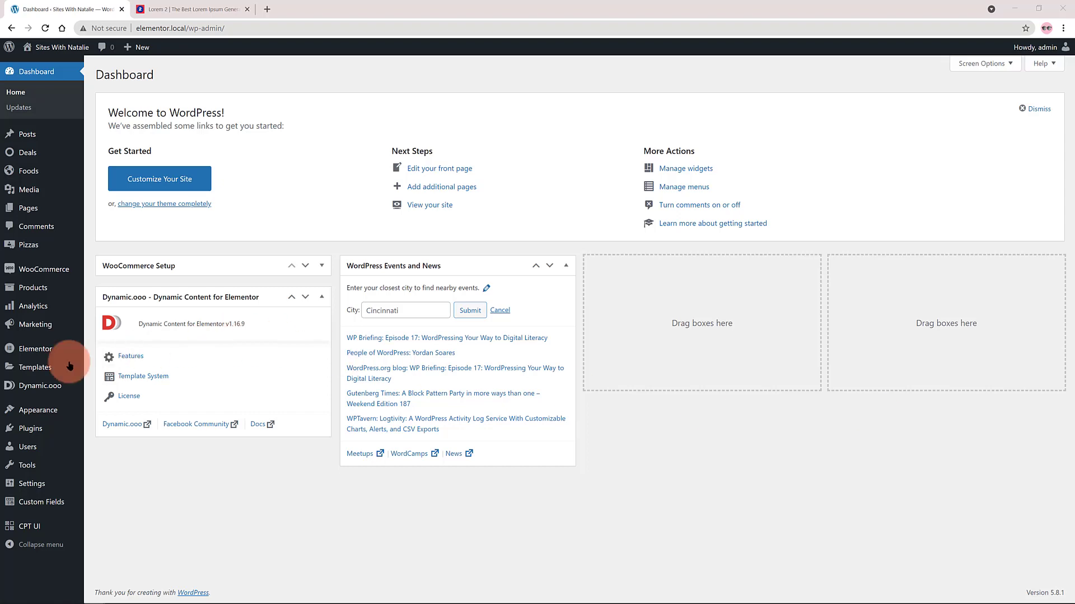
# Create a Single Post template named "Food Single Post Template" in the Theme Builder and dismiss the template library.
pyautogui.moveTo(39, 350)
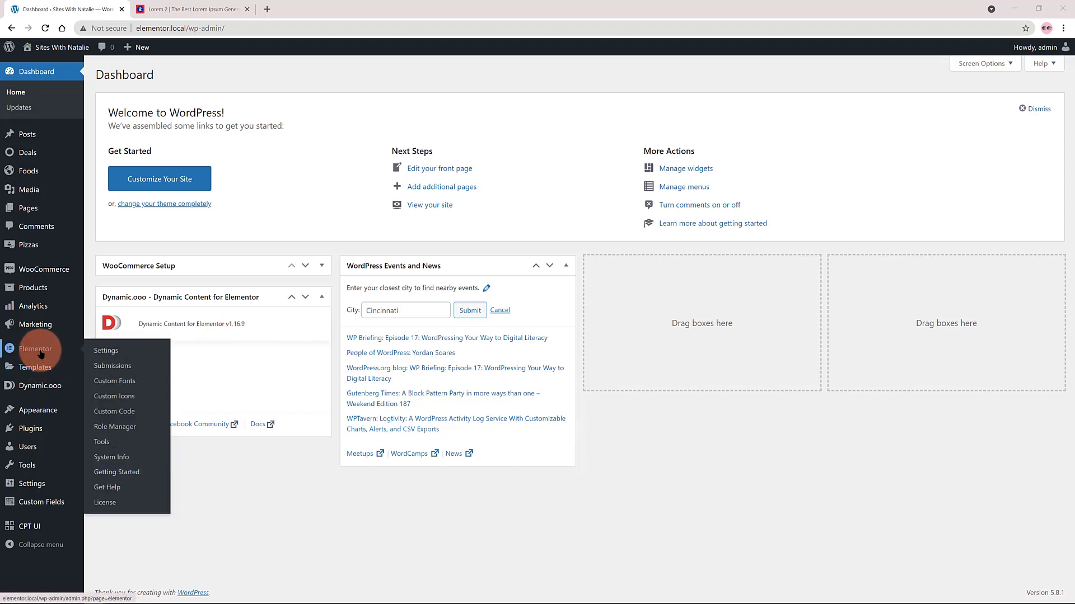
pyautogui.click(300, 211)
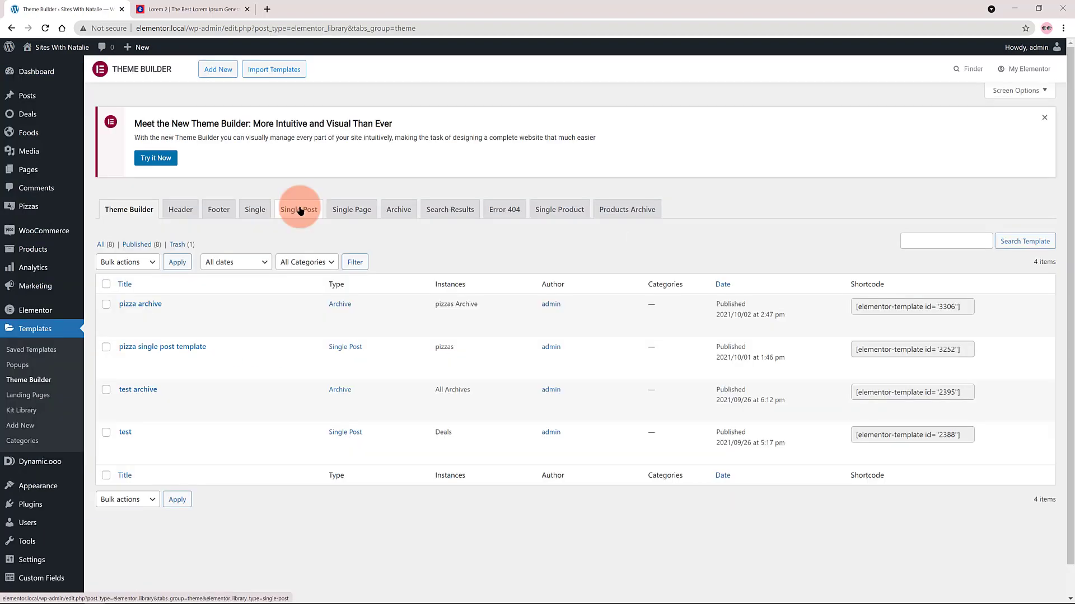
pyautogui.click(221, 70)
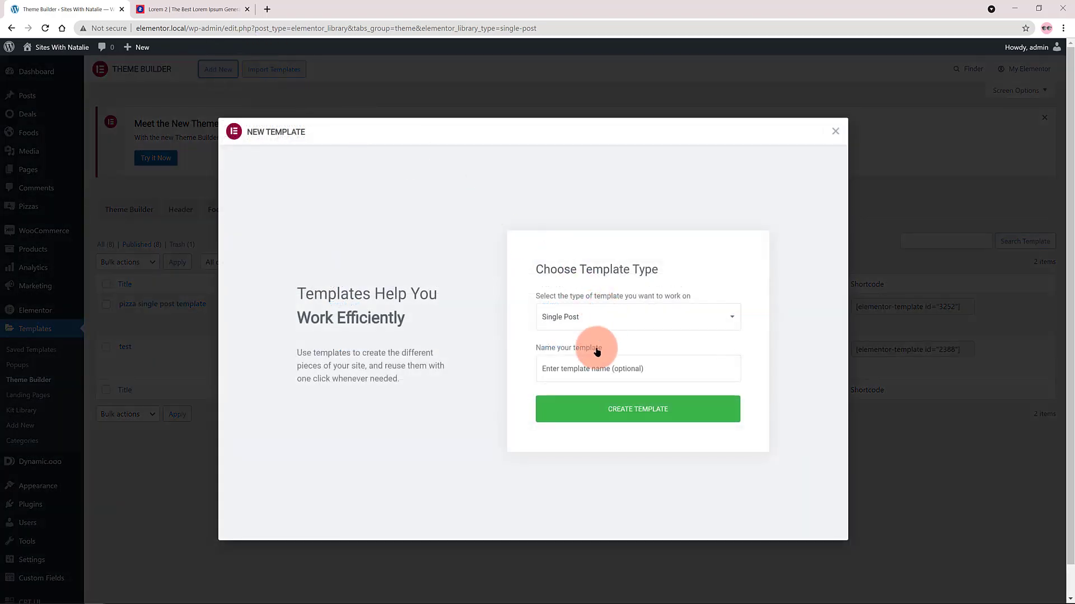
pyautogui.click(571, 368)
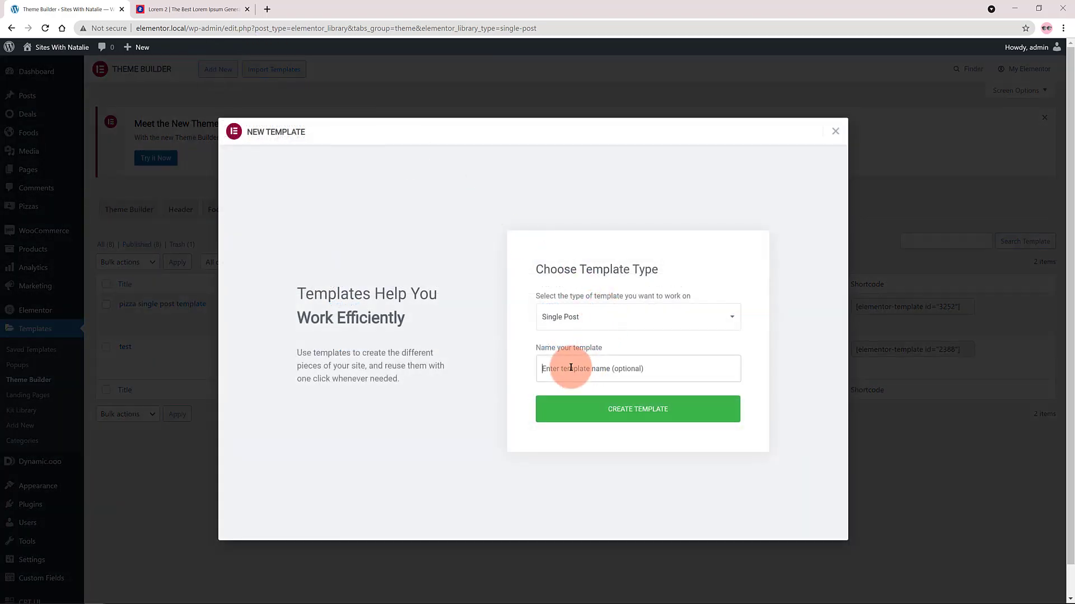
pyautogui.write('Food Single Post Template')
pyautogui.click(655, 414)
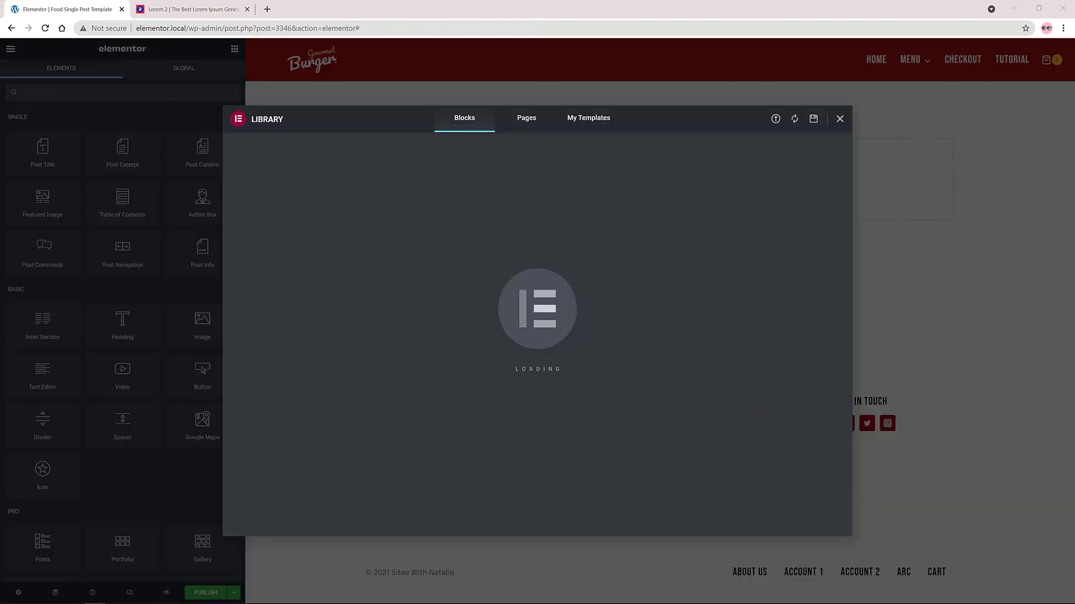
pyautogui.click(840, 119)
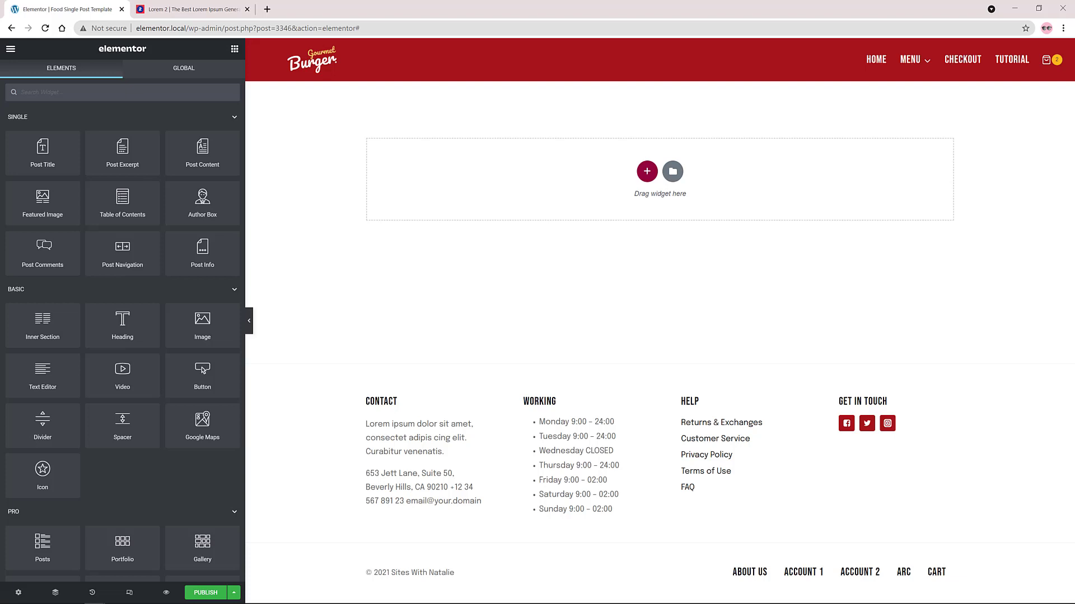
# Set the template's preview settings to show dynamic content as Food.
pyautogui.click(18, 593)
pyautogui.click(47, 306)
pyautogui.click(48, 171)
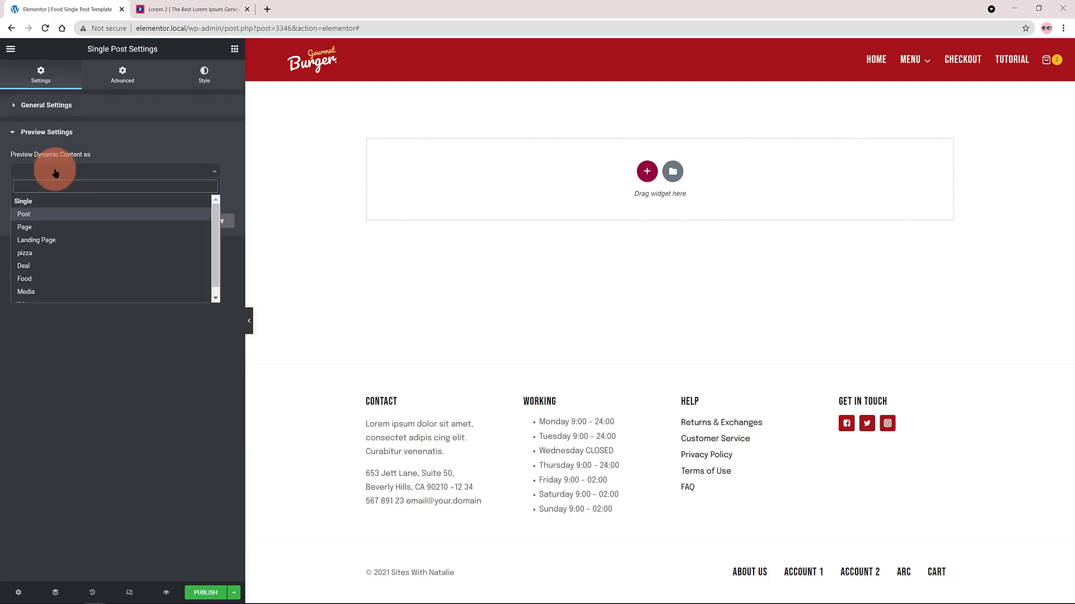
pyautogui.click(31, 280)
# Add a single-column section containing a Post Title widget with centre alignment.
pyautogui.click(647, 172)
pyautogui.click(526, 197)
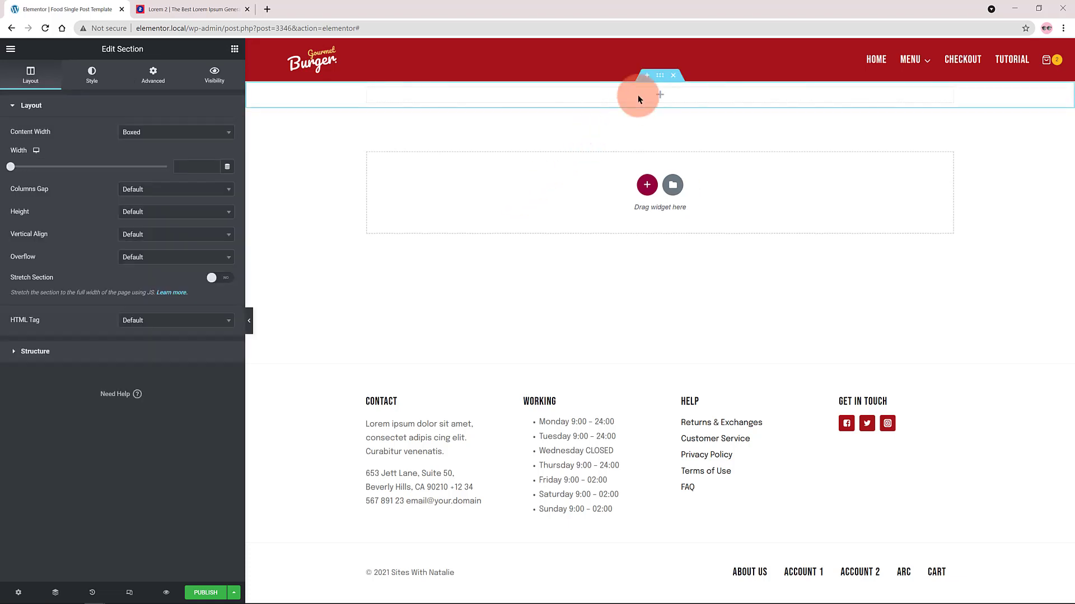
pyautogui.click(659, 97)
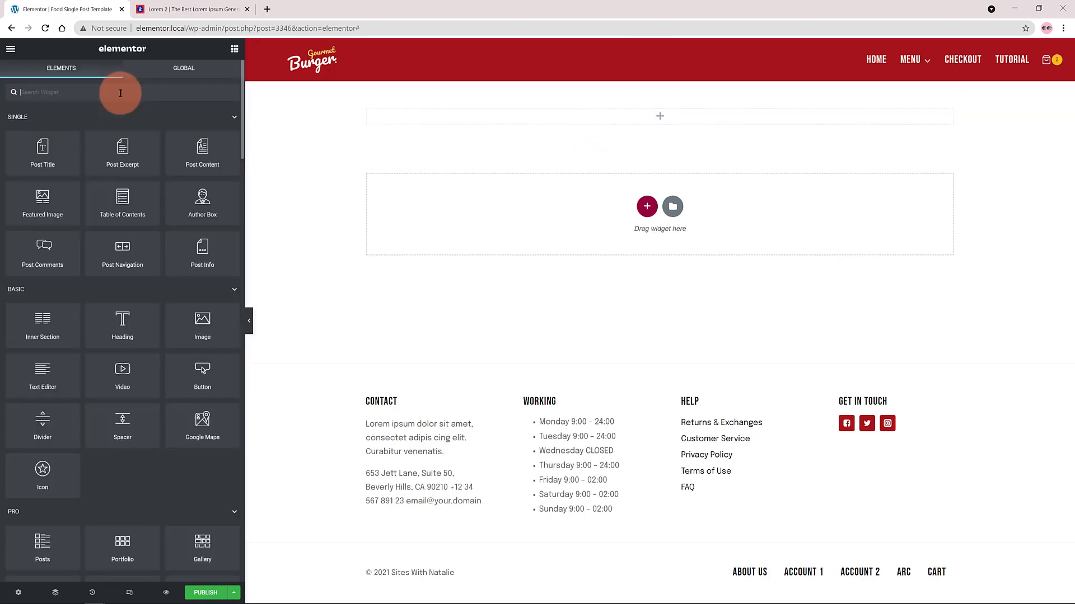
pyautogui.click(123, 95)
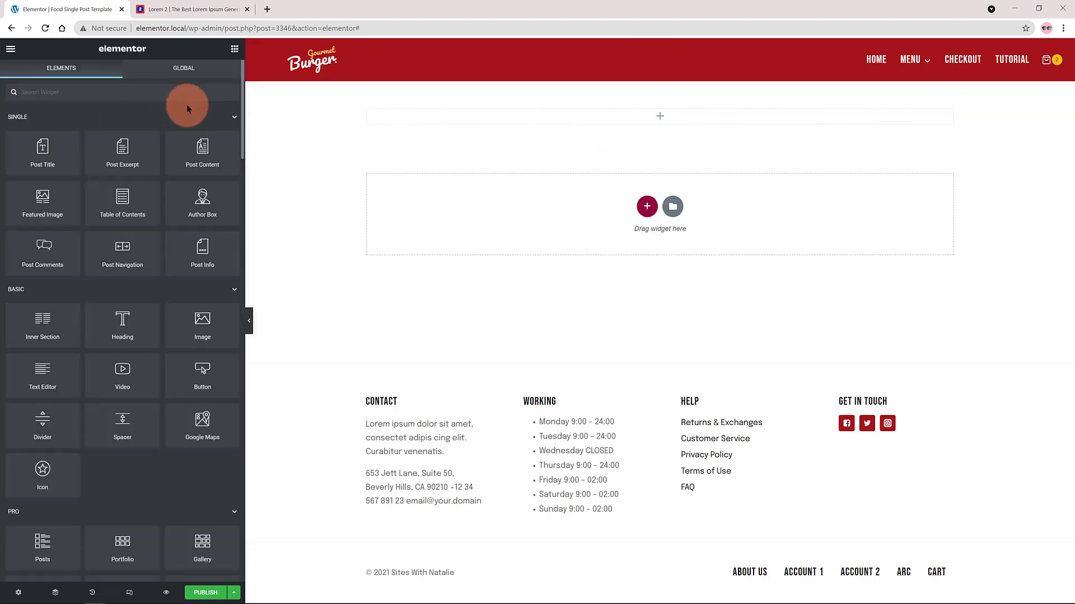
pyautogui.moveTo(43, 150); pyautogui.dragTo(677, 116)
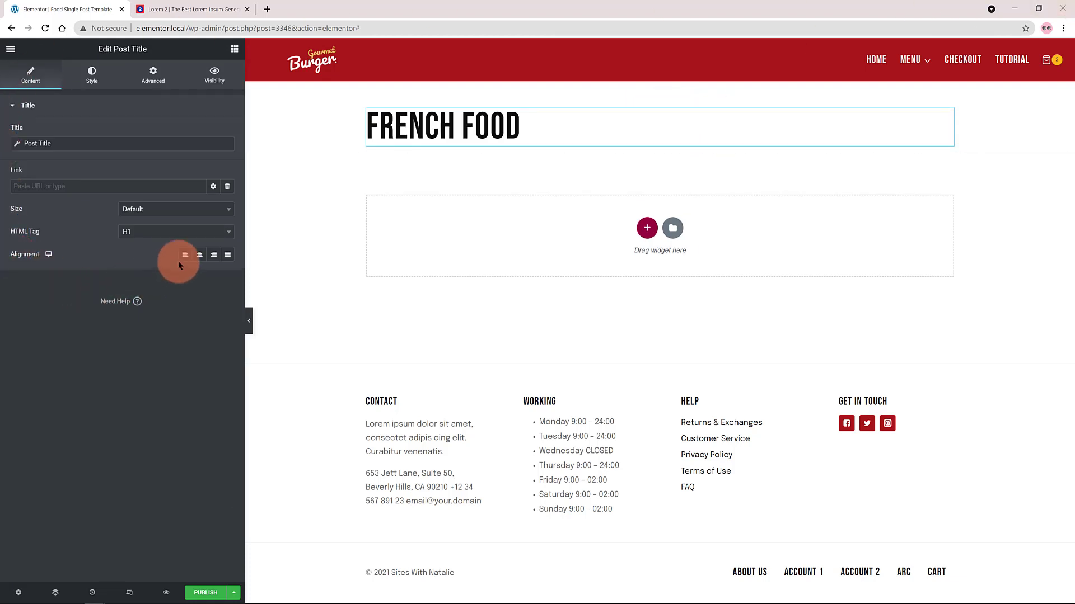
pyautogui.click(199, 254)
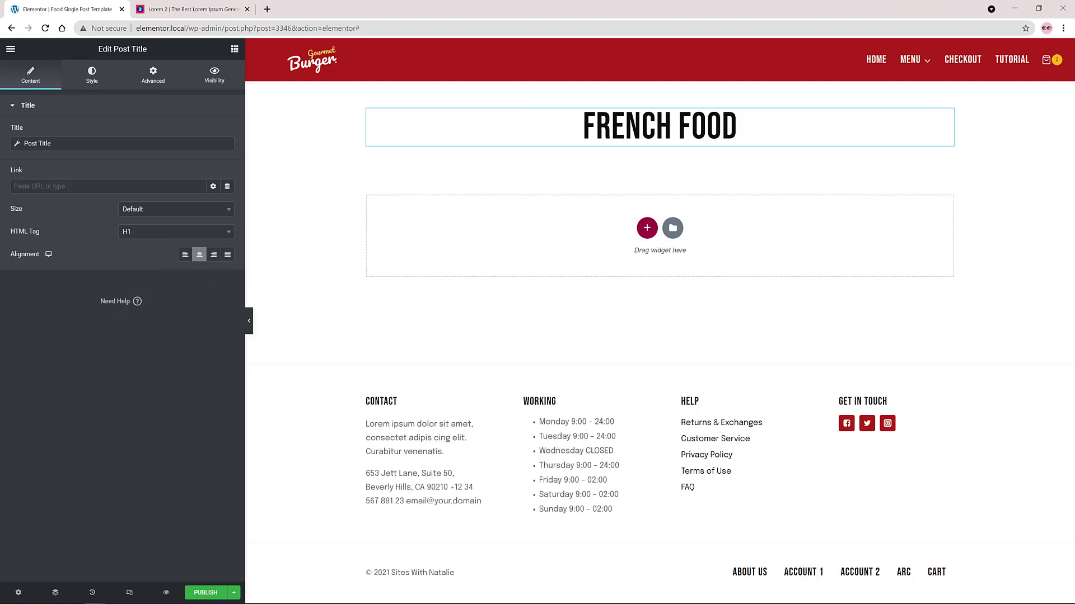
# Add a two-column Inner Section below the post title and place a PDF Button widget in its first column.
pyautogui.click(235, 49)
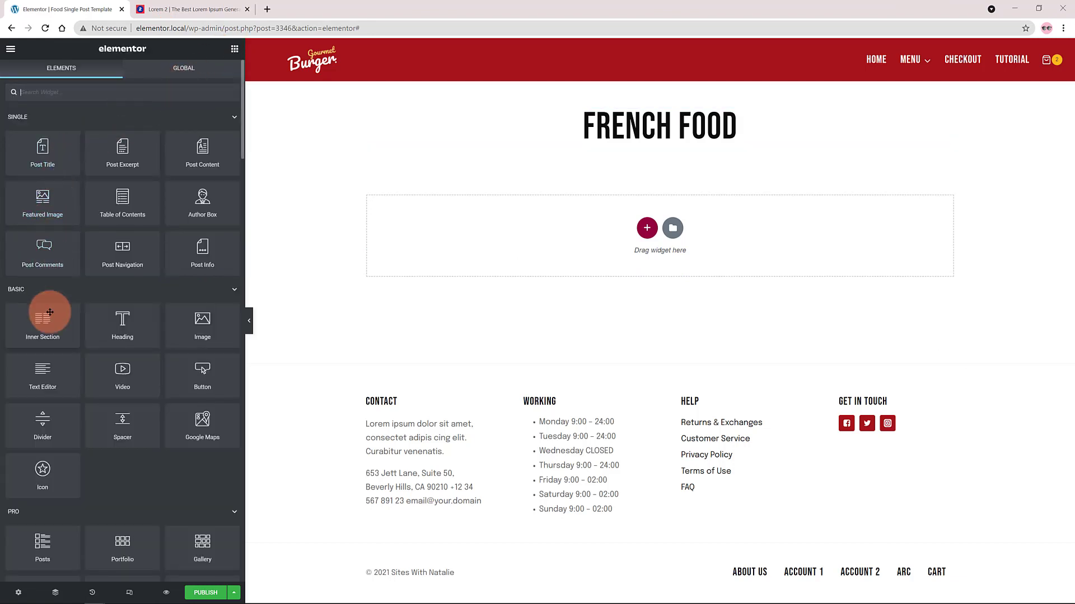
pyautogui.moveTo(50, 312); pyautogui.dragTo(663, 147)
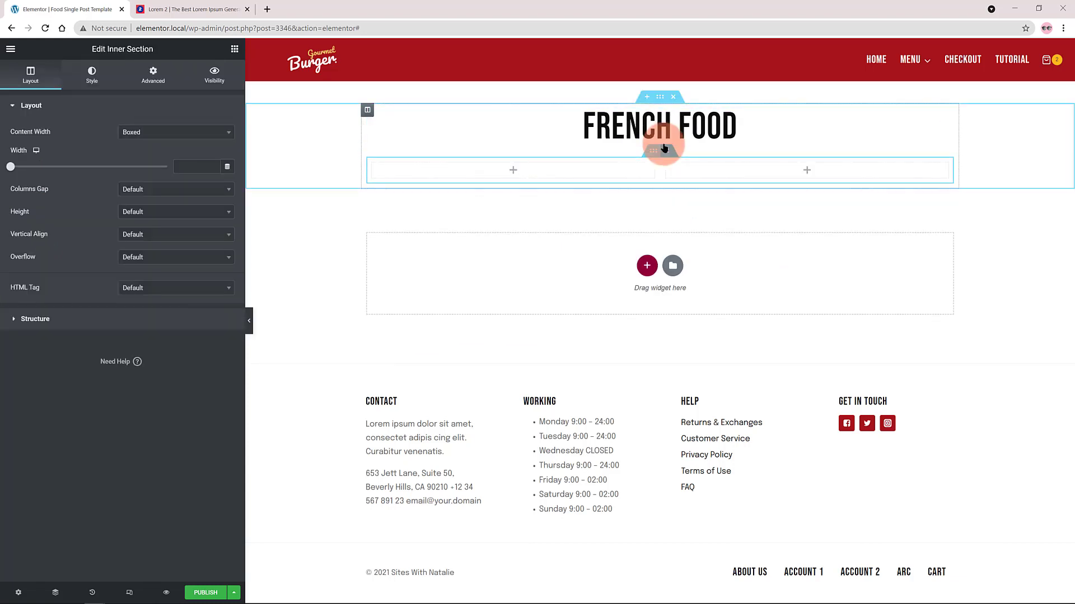
pyautogui.click(234, 49)
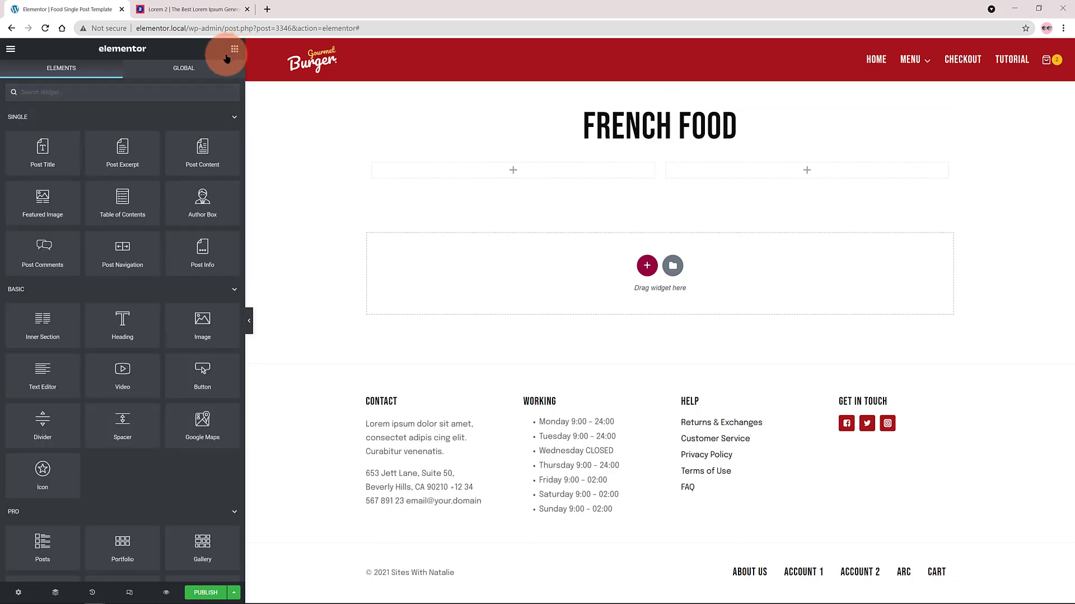
pyautogui.click(190, 68)
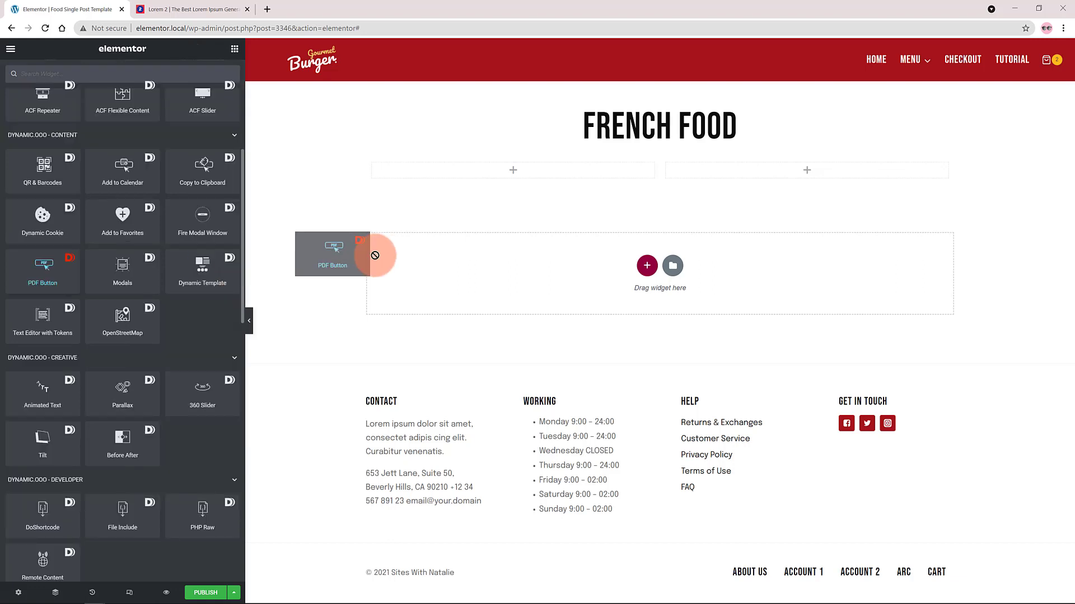
pyautogui.moveTo(372, 252); pyautogui.dragTo(534, 179)
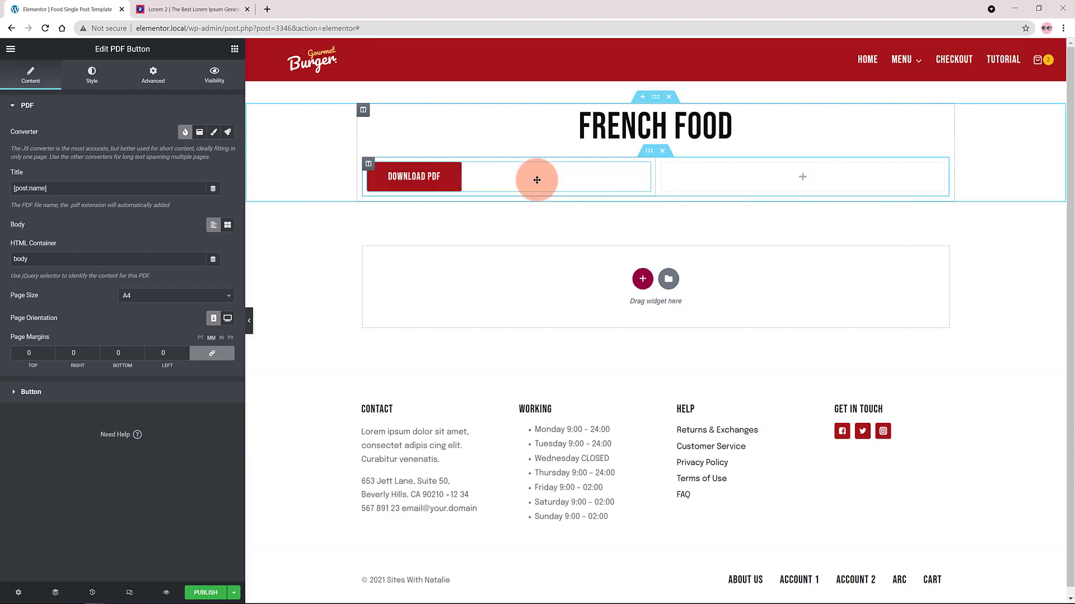
# Right-align the Download PDF button and place an Add to Favorites widget in the inner section's second column.
pyautogui.click(18, 392)
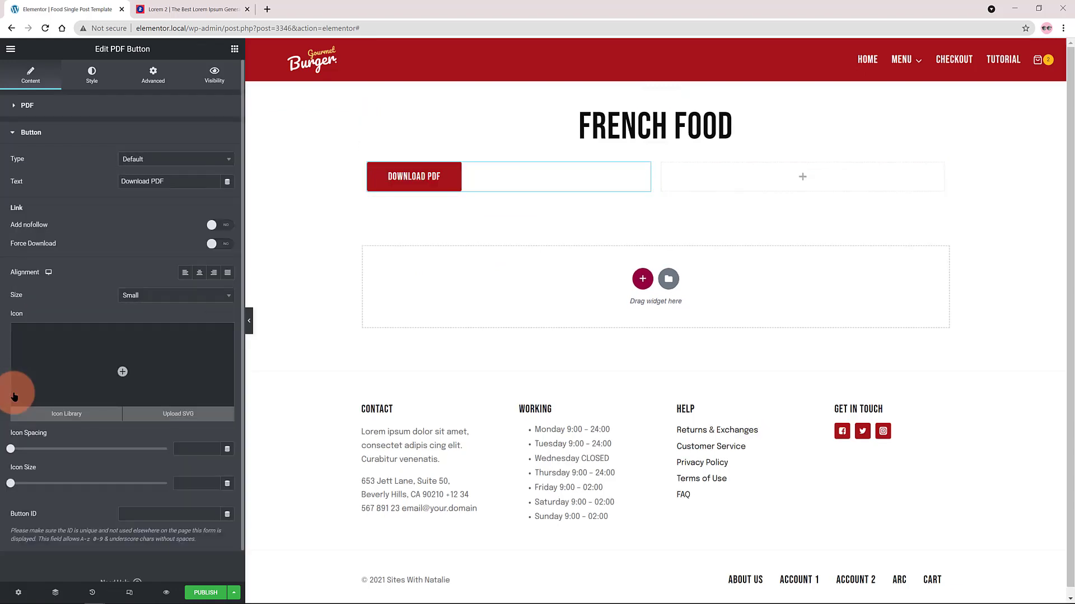
pyautogui.click(214, 274)
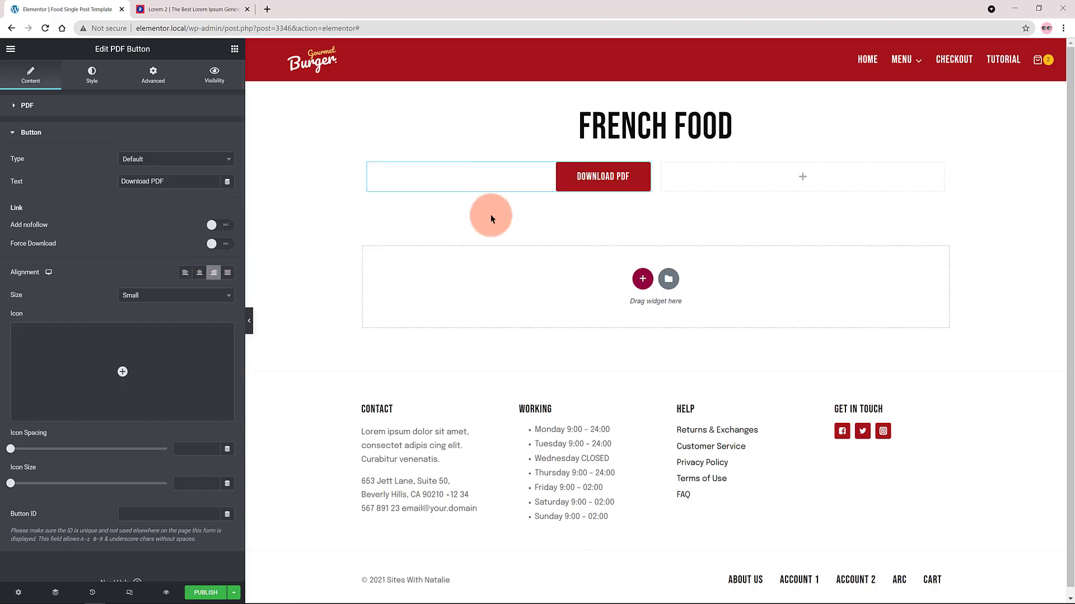
pyautogui.click(328, 89)
pyautogui.moveTo(122, 495); pyautogui.dragTo(704, 186)
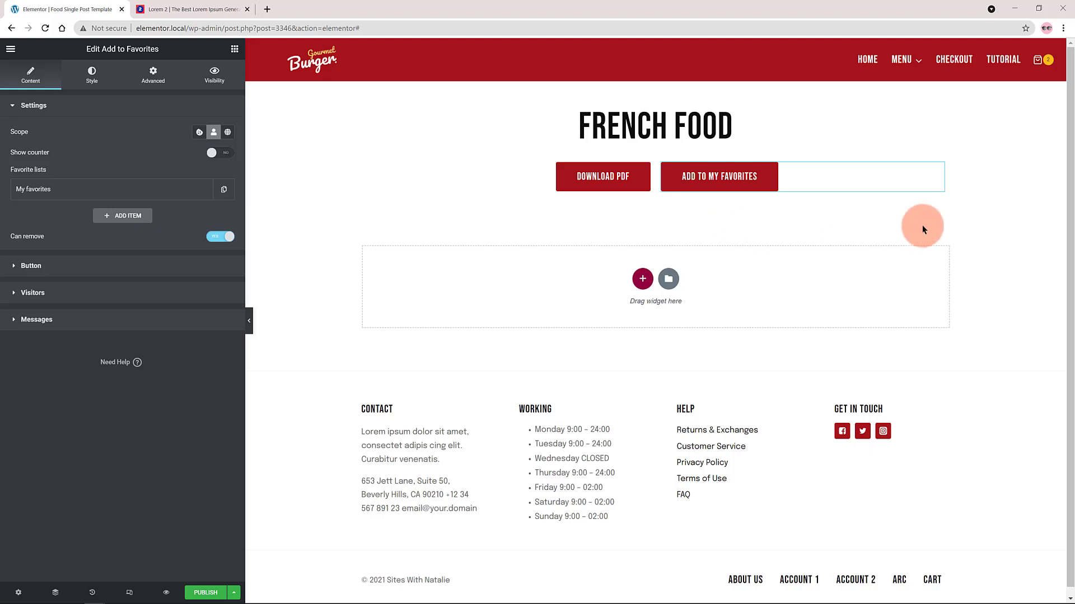
# Add a new single-column section below the buttons and insert the Dynamic.ooo Featured Image widget in it.
pyautogui.click(643, 279)
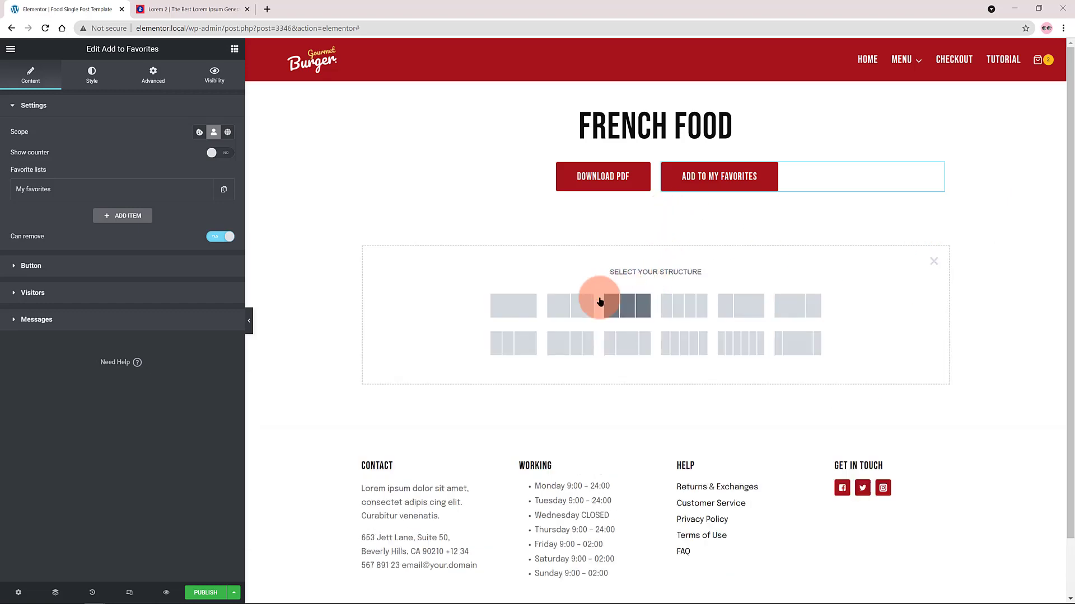
pyautogui.click(516, 311)
pyautogui.click(235, 49)
pyautogui.click(149, 92)
pyautogui.write('fea')
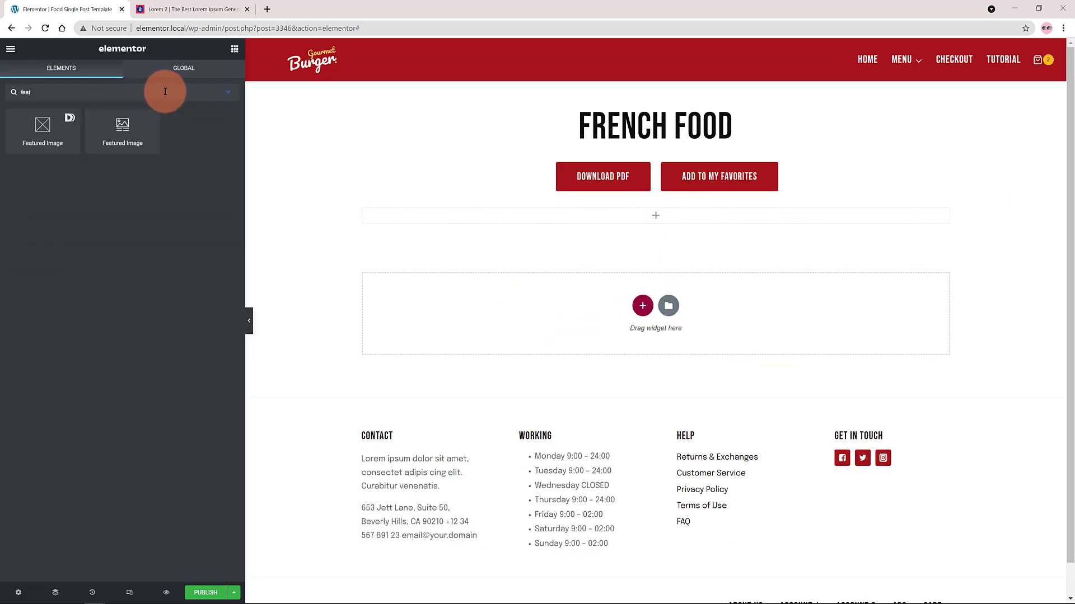
pyautogui.write('tured')
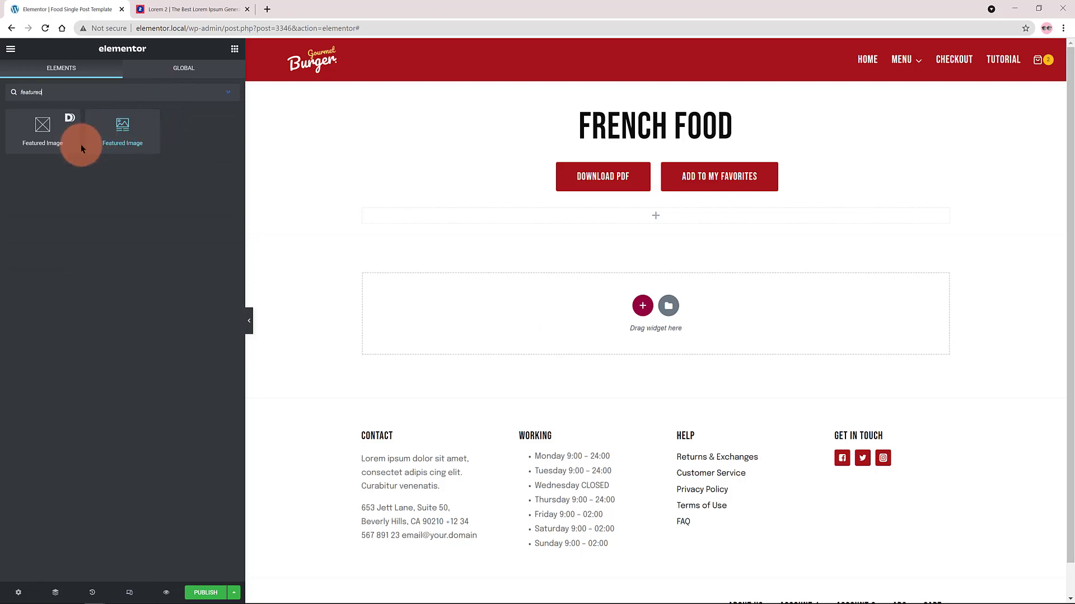
pyautogui.moveTo(58, 135); pyautogui.dragTo(709, 219)
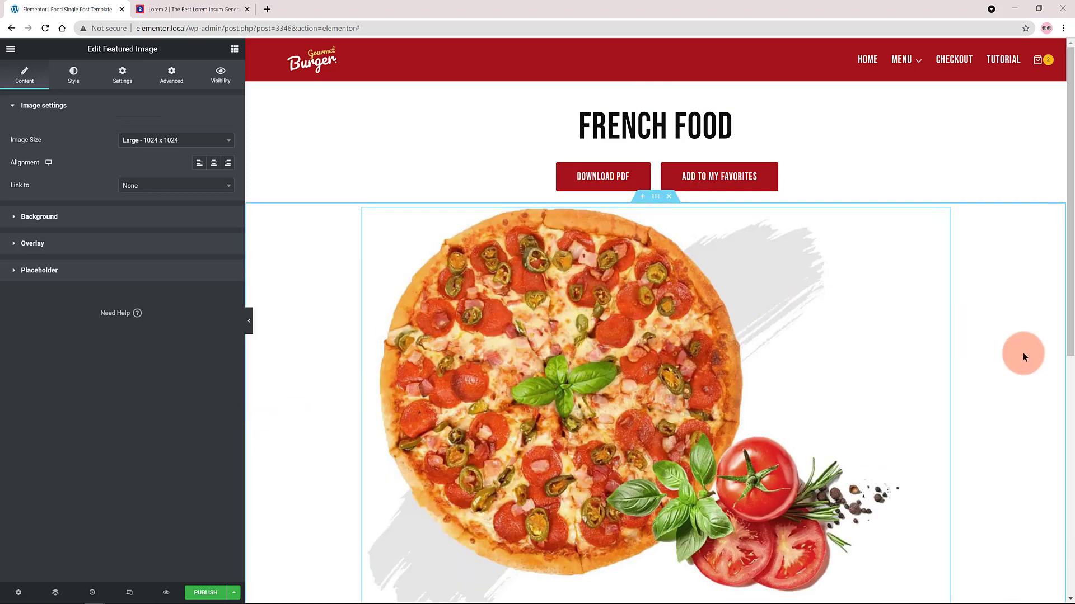
# Insert a Text Editor with Tokens widget below the featured image.
pyautogui.scroll(-1, 991, 351)
pyautogui.scroll(-2, 991, 351)
pyautogui.click(235, 49)
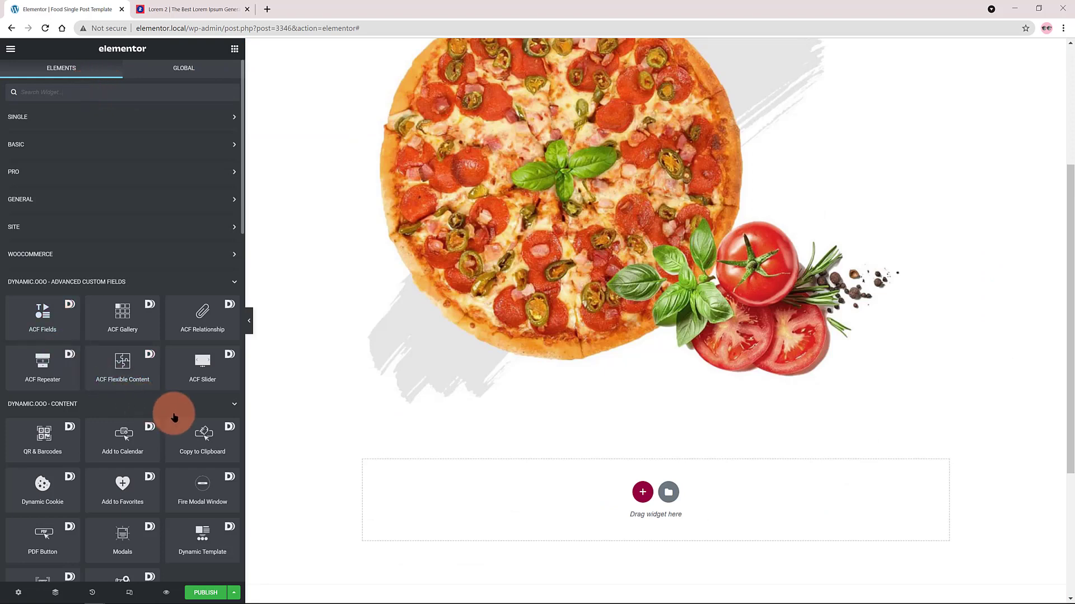
pyautogui.scroll(-3, 157, 414)
pyautogui.moveTo(52, 461); pyautogui.dragTo(592, 417)
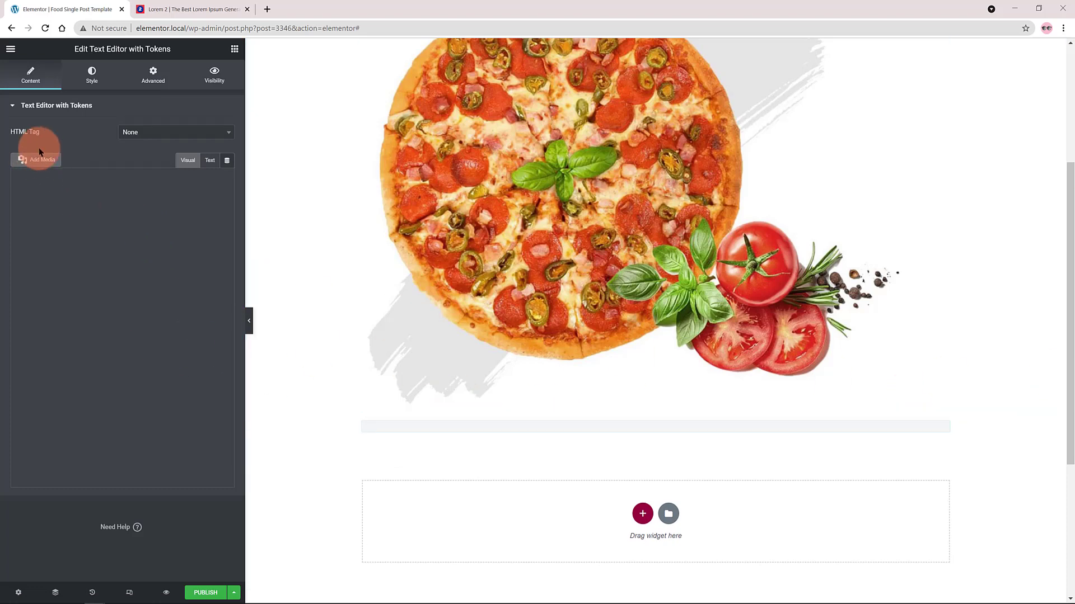
# Replace the word "Hello" in the token text with "PRICE" and make it bold.
pyautogui.moveTo(12, 201); pyautogui.dragTo(34, 199)
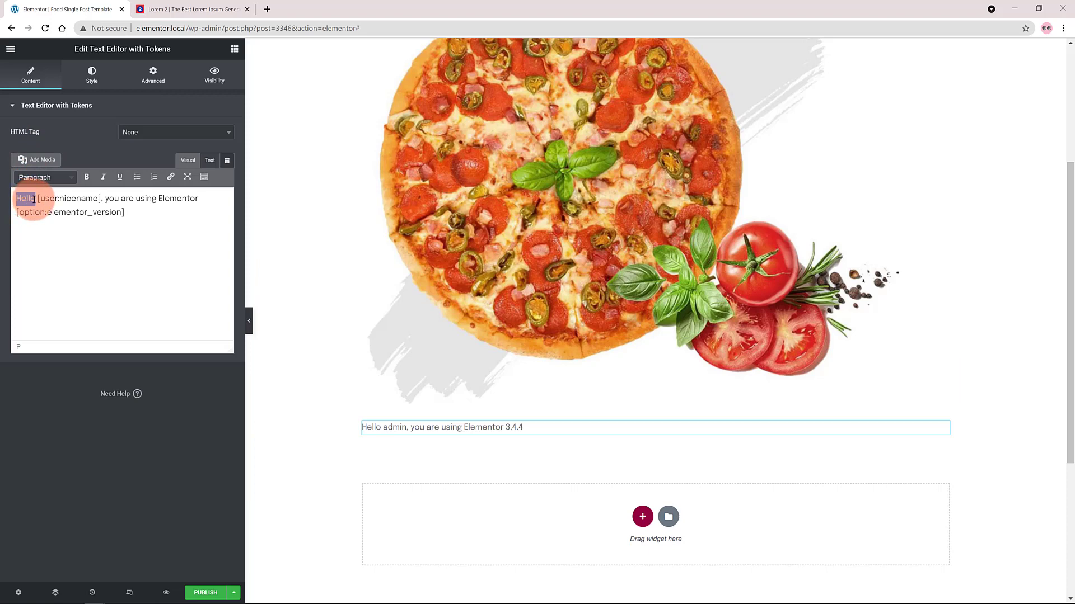
pyautogui.write('PRICE')
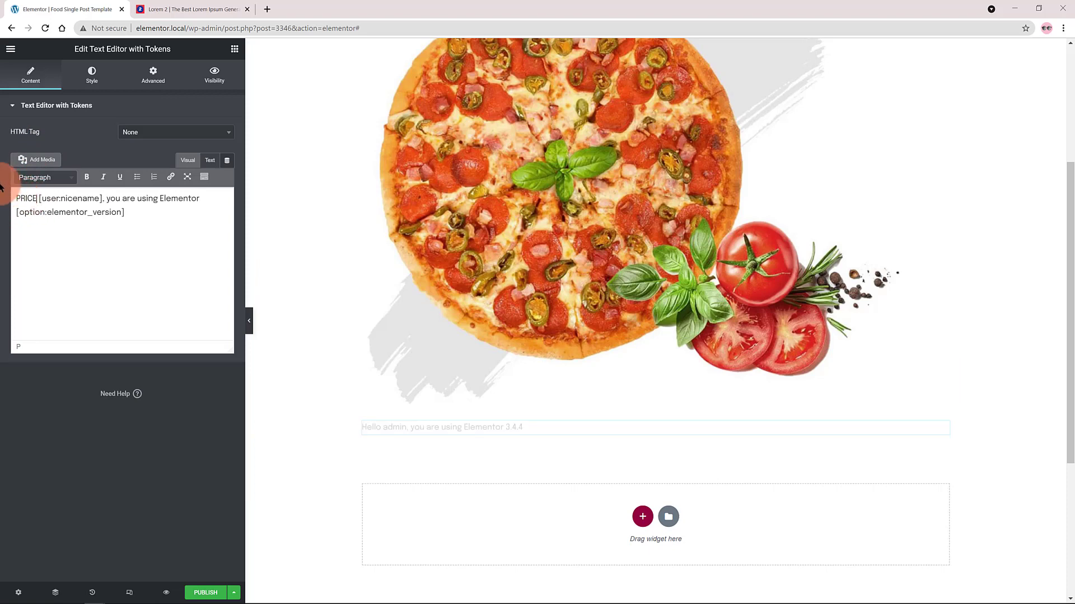
pyautogui.moveTo(37, 199); pyautogui.dragTo(13, 199)
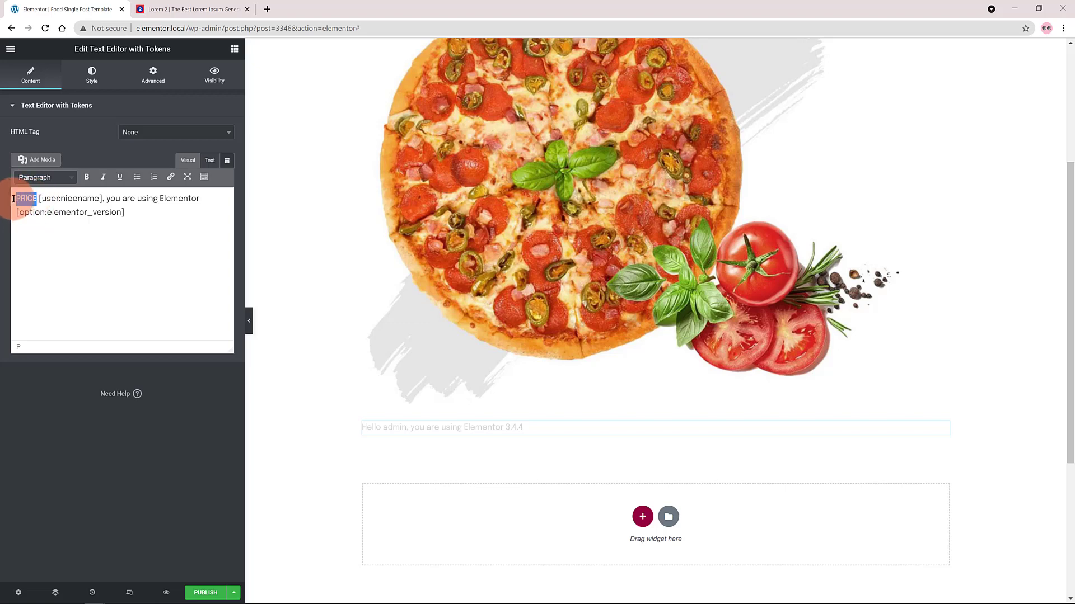
pyautogui.click(87, 178)
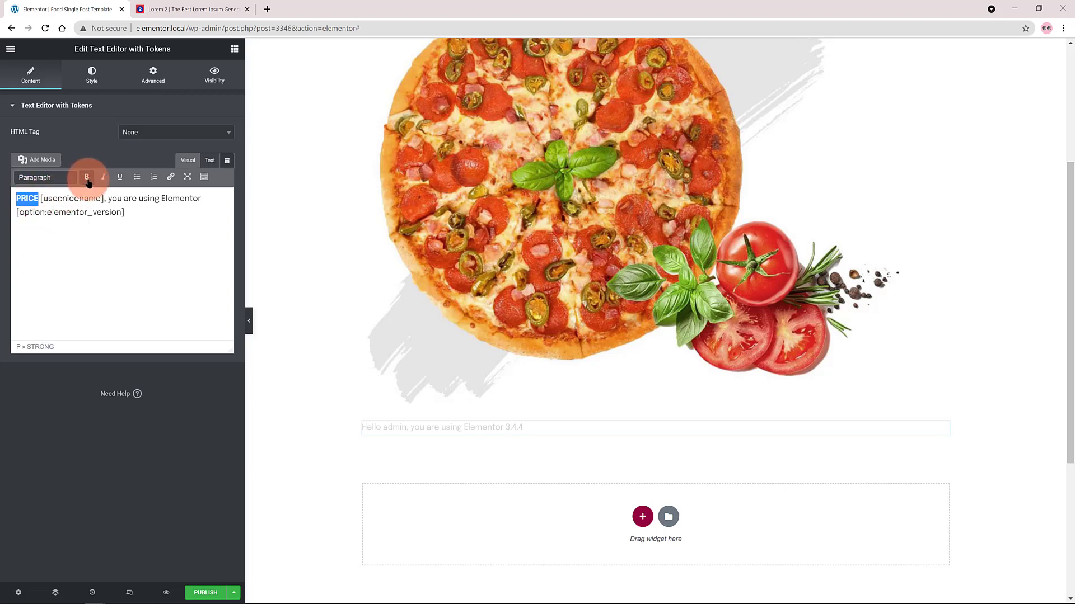
# Edit the token text to read "PRICE: [product:price]", removing the rest of the sample sentence.
pyautogui.moveTo(43, 199); pyautogui.dragTo(98, 201)
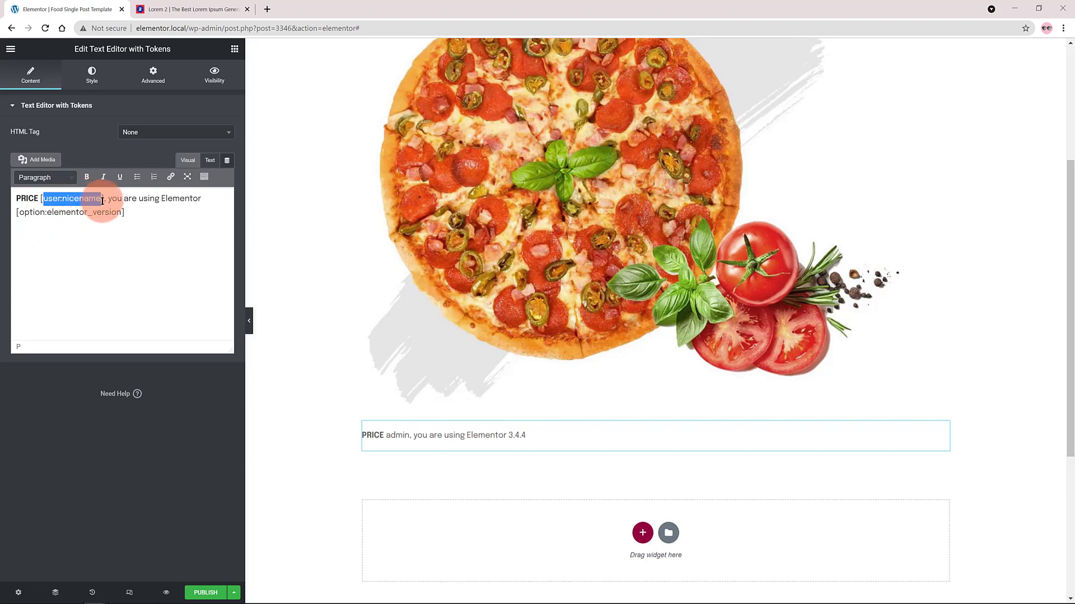
pyautogui.write('product')
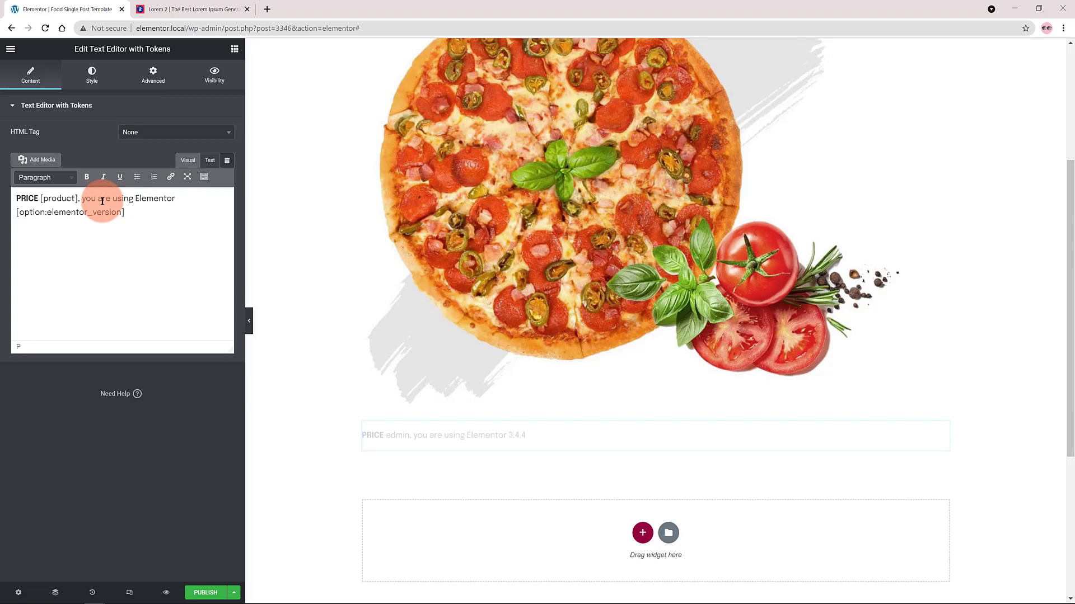
pyautogui.write(':price')
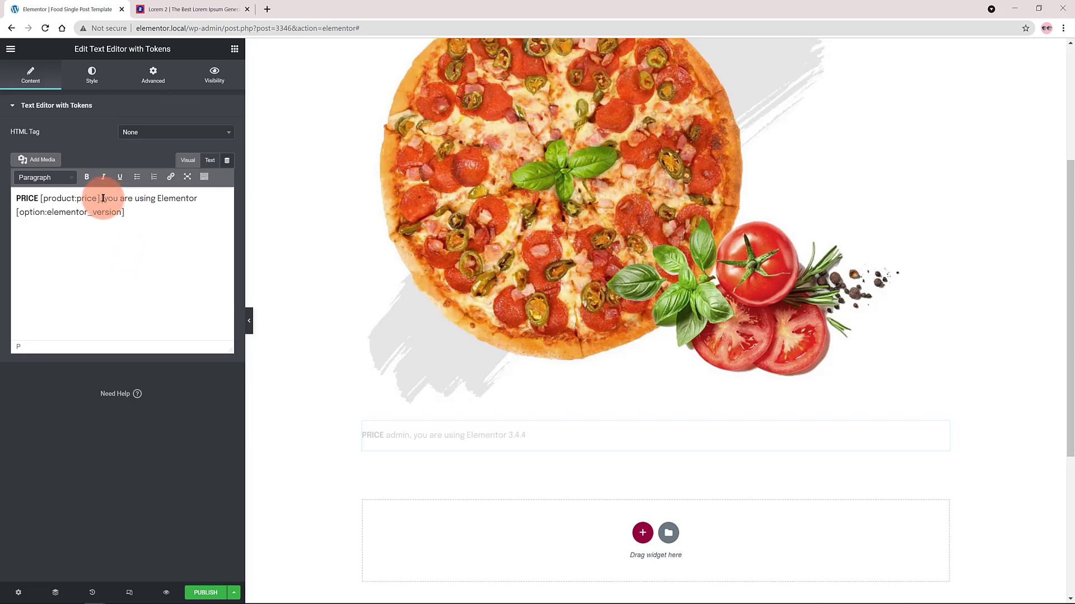
pyautogui.moveTo(103, 199); pyautogui.dragTo(183, 211)
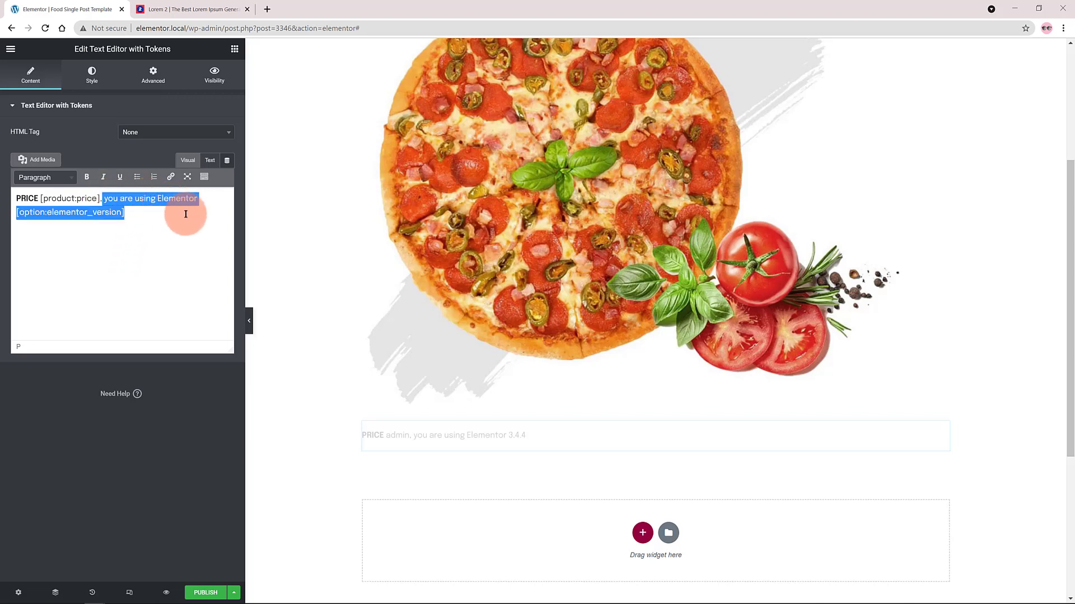
pyautogui.press('BackSpace')
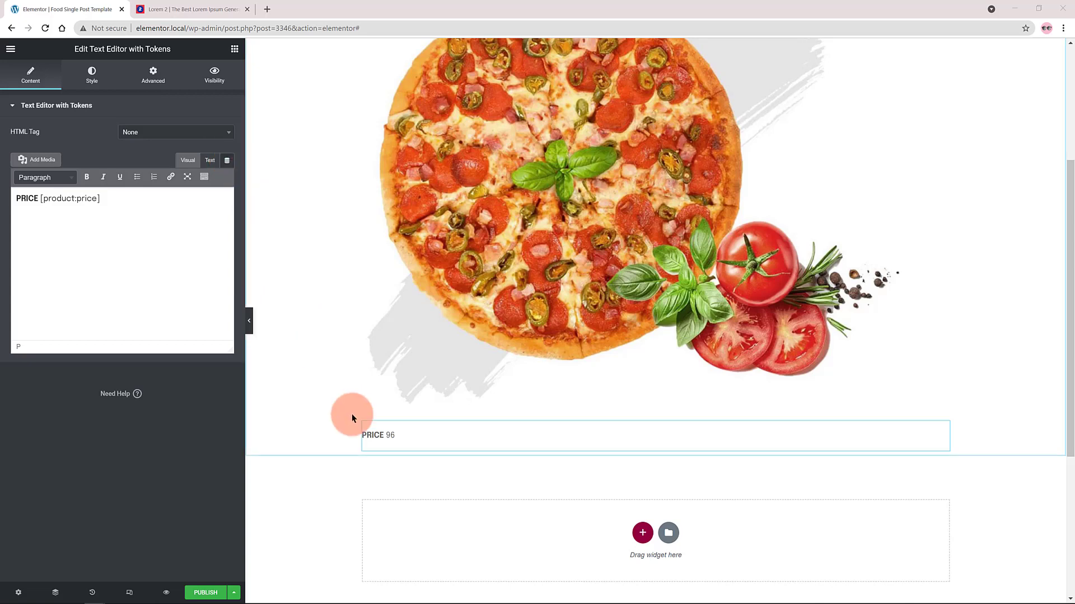
pyautogui.click(37, 197)
pyautogui.write(':')
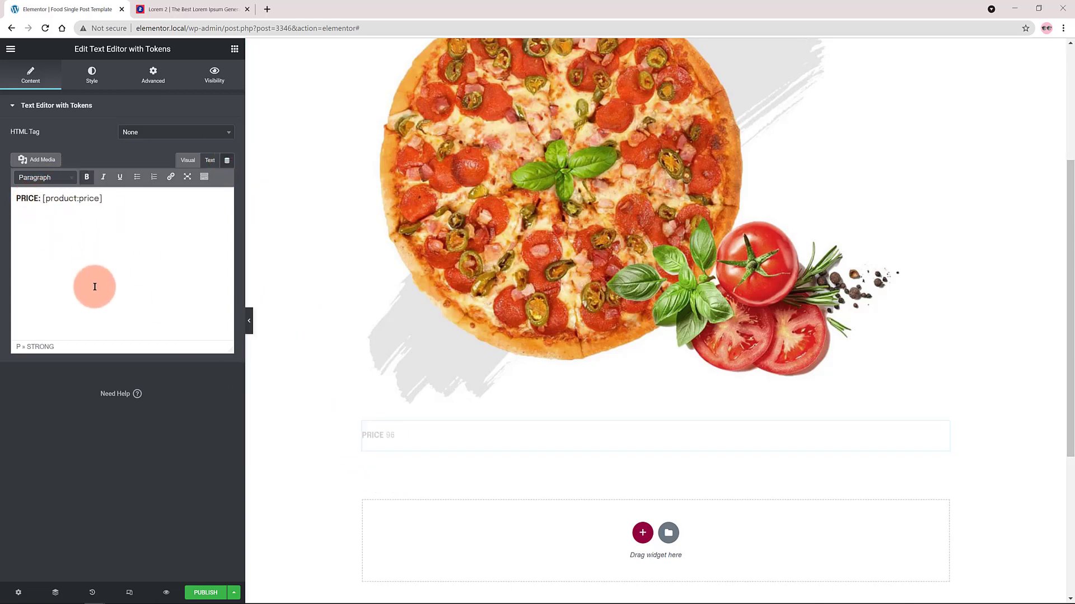
# Append the word "Euros" after the [product:price] token in the price text.
pyautogui.click(112, 200)
pyautogui.write('Euros')
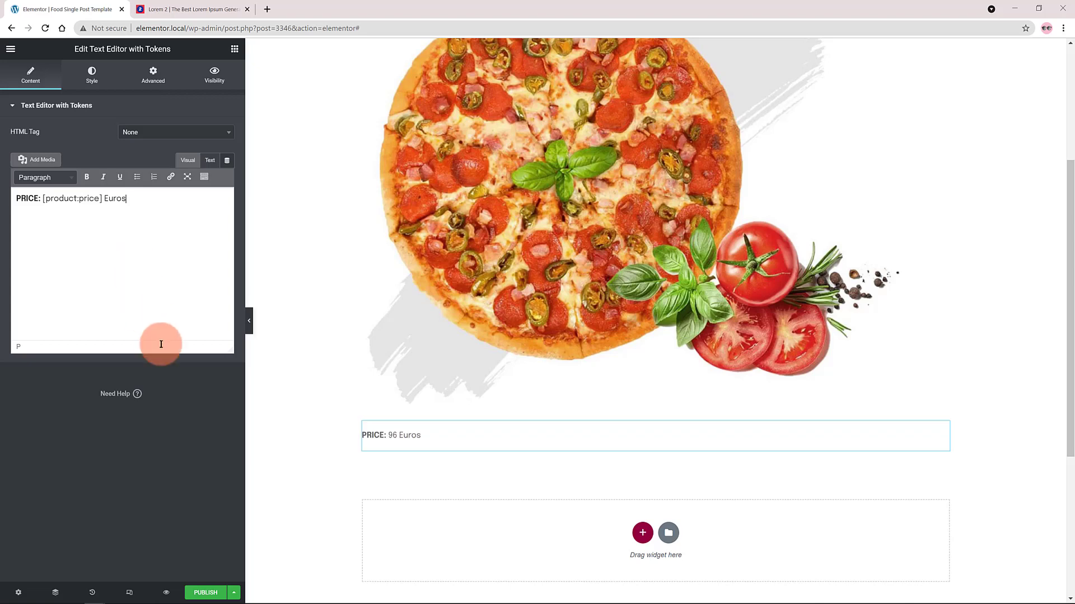
pyautogui.click(482, 483)
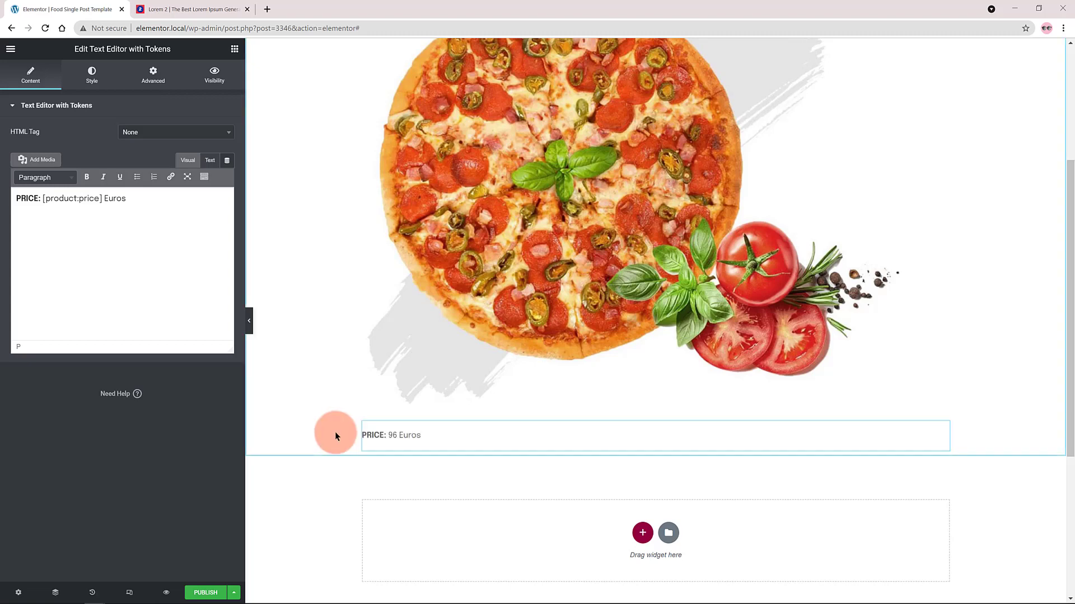
# Add a new single-column section below the price and insert the Dynamic.ooo ACF Gallery widget in it.
pyautogui.click(642, 533)
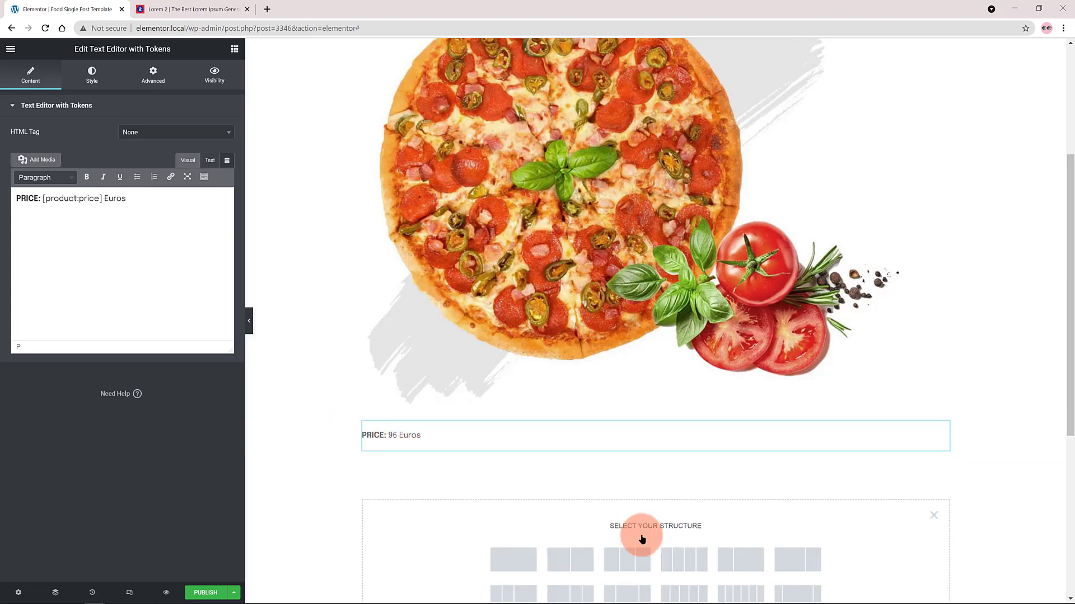
pyautogui.click(512, 549)
pyautogui.scroll(-4, 506, 529)
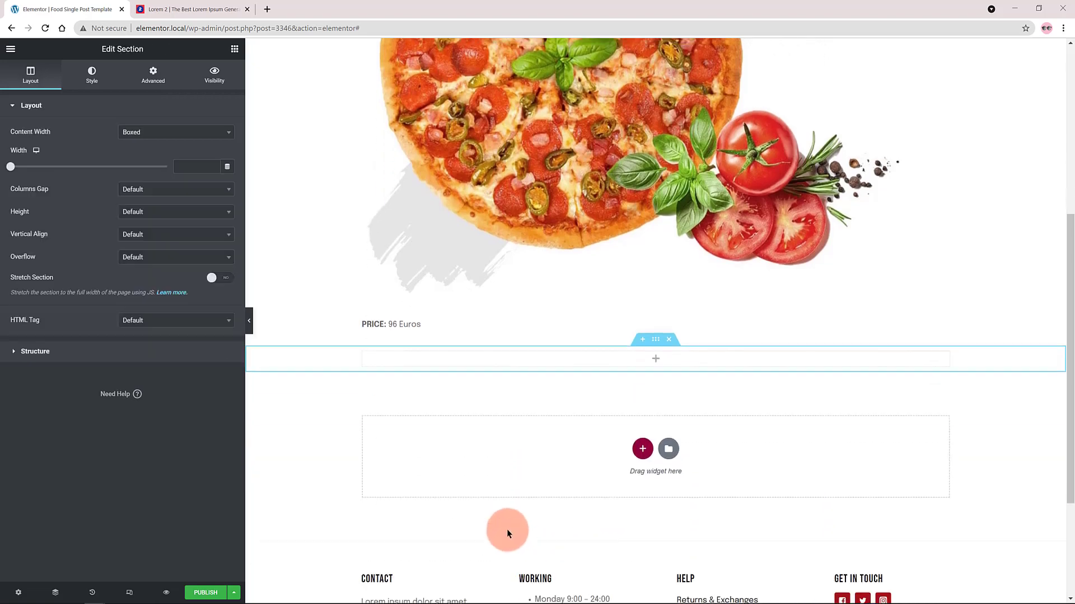
pyautogui.scroll(-1, 506, 529)
pyautogui.click(235, 49)
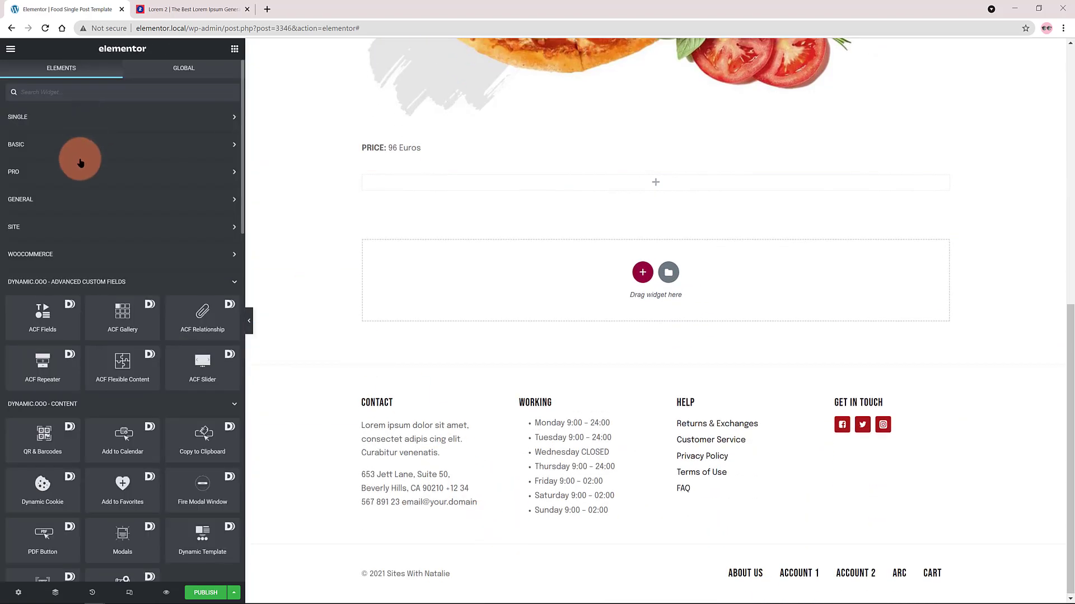
pyautogui.moveTo(118, 326); pyautogui.dragTo(647, 182)
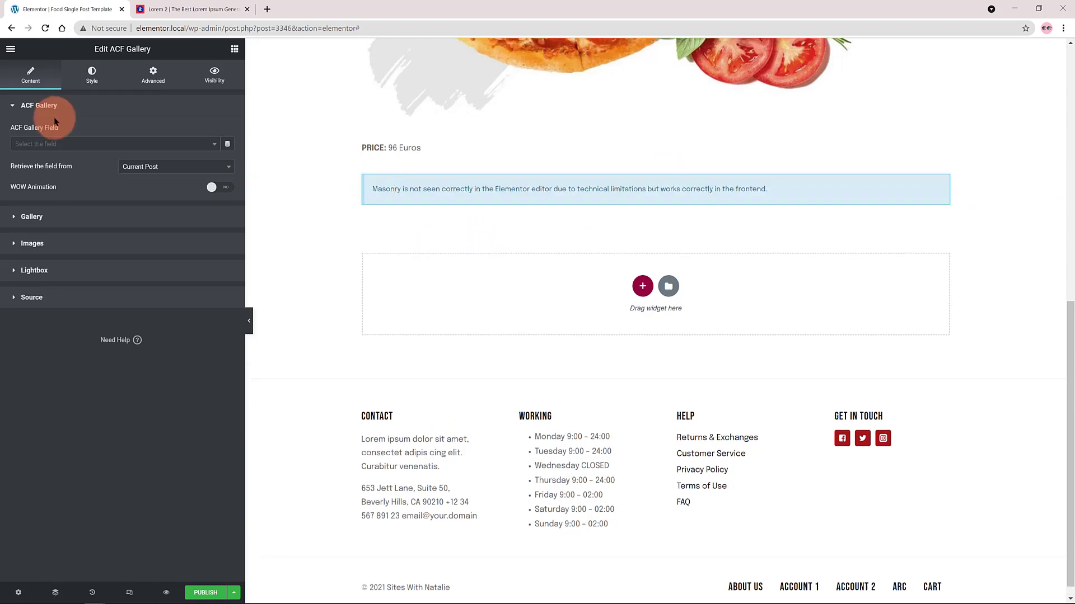
# Set the ACF Gallery field to Recipes > Gallery and check the images it displays.
pyautogui.click(60, 142)
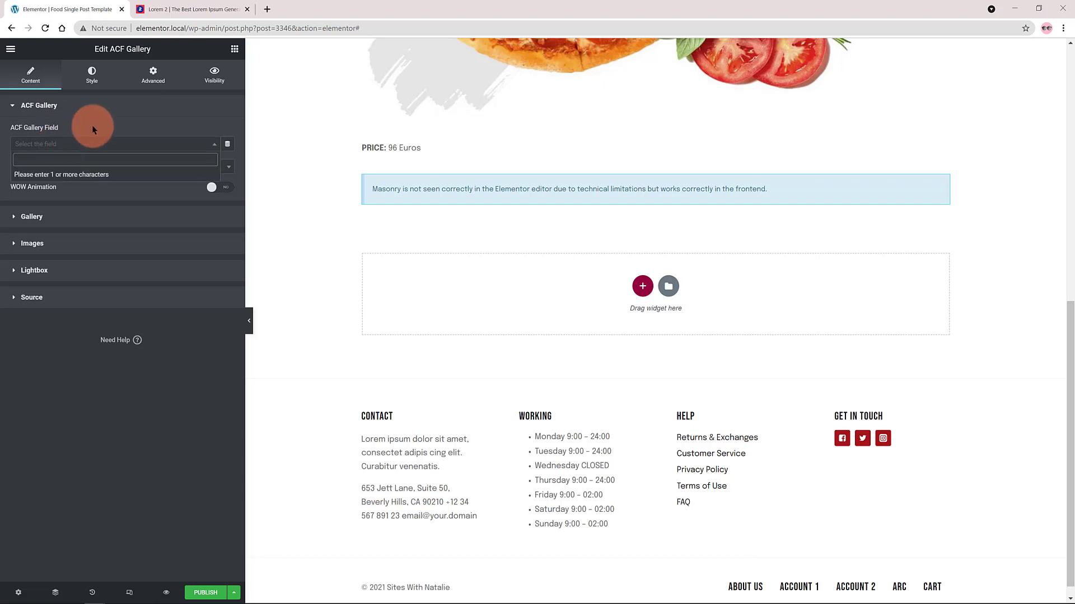
pyautogui.write('Gallery')
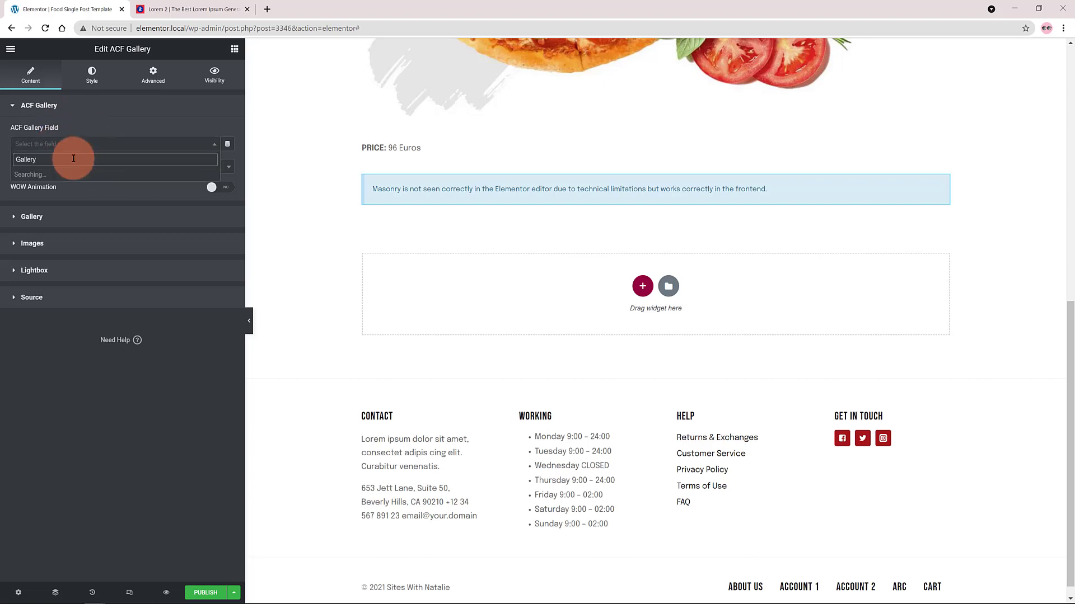
pyautogui.click(79, 168)
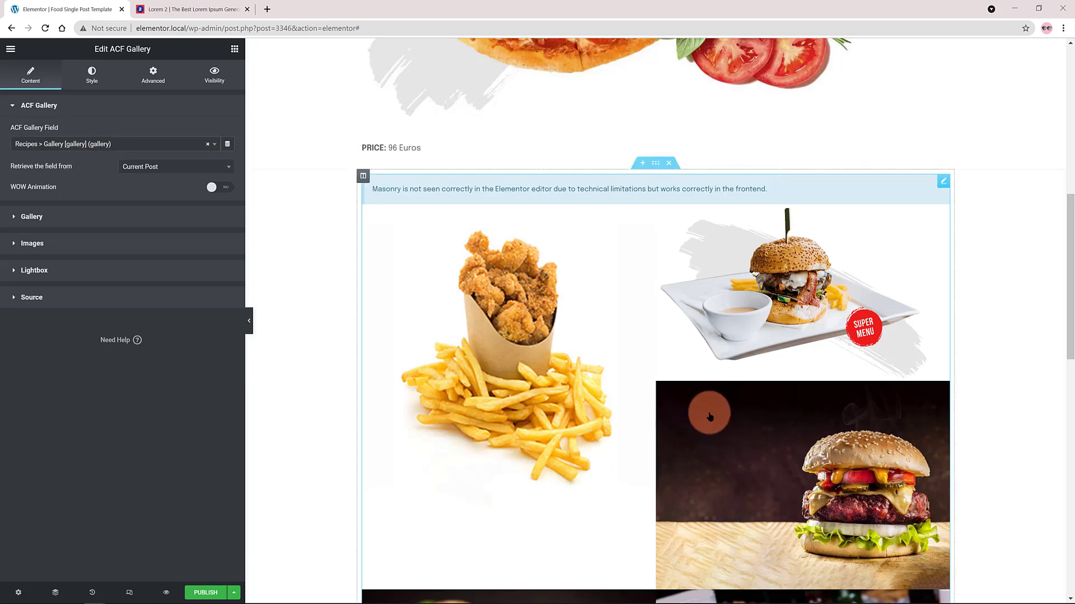
pyautogui.scroll(-4, 666, 392)
pyautogui.scroll(-3, 670, 396)
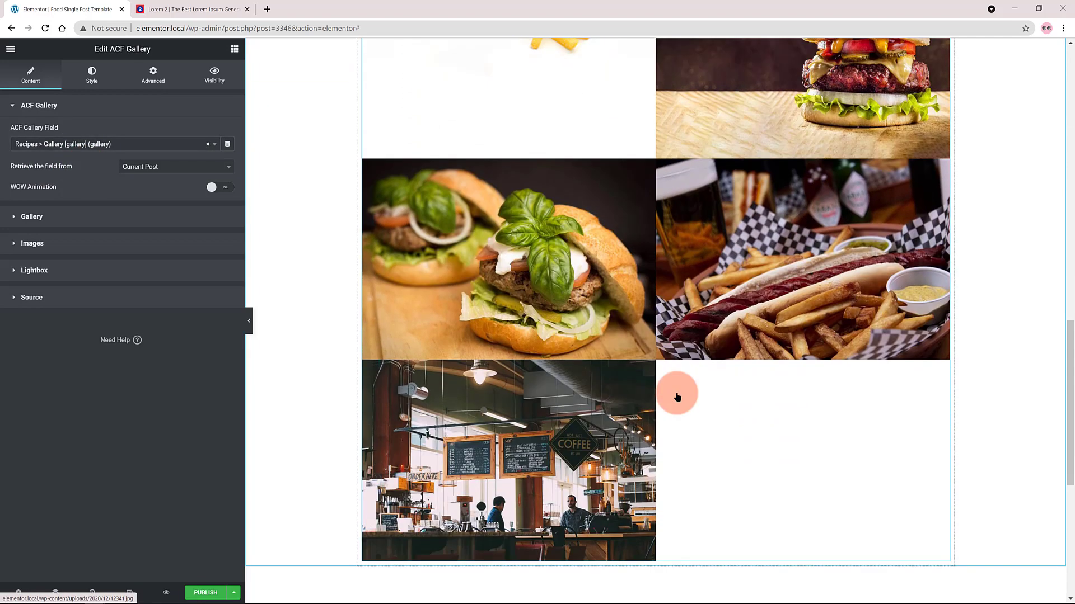
pyautogui.scroll(6, 684, 396)
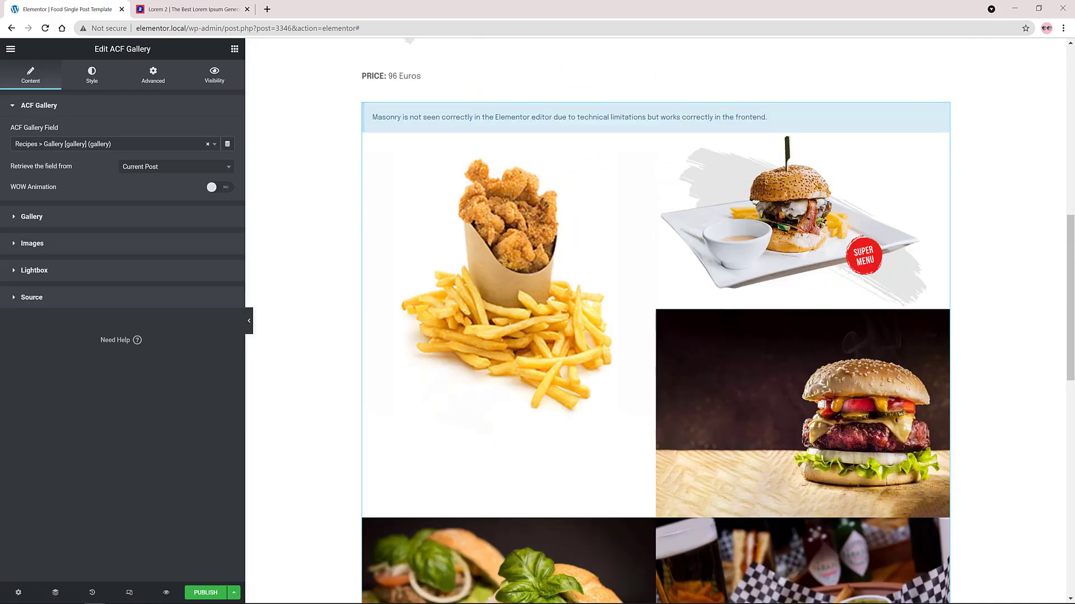
# Try the Grid and Justified skins on the ACF gallery.
pyautogui.click(16, 220)
pyautogui.click(147, 160)
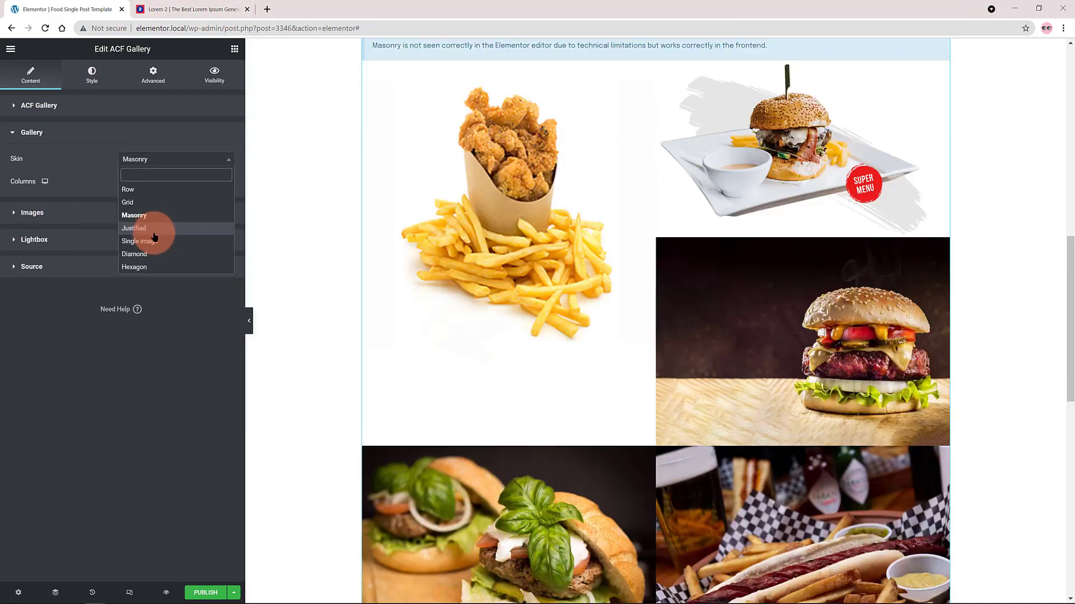
pyautogui.click(147, 206)
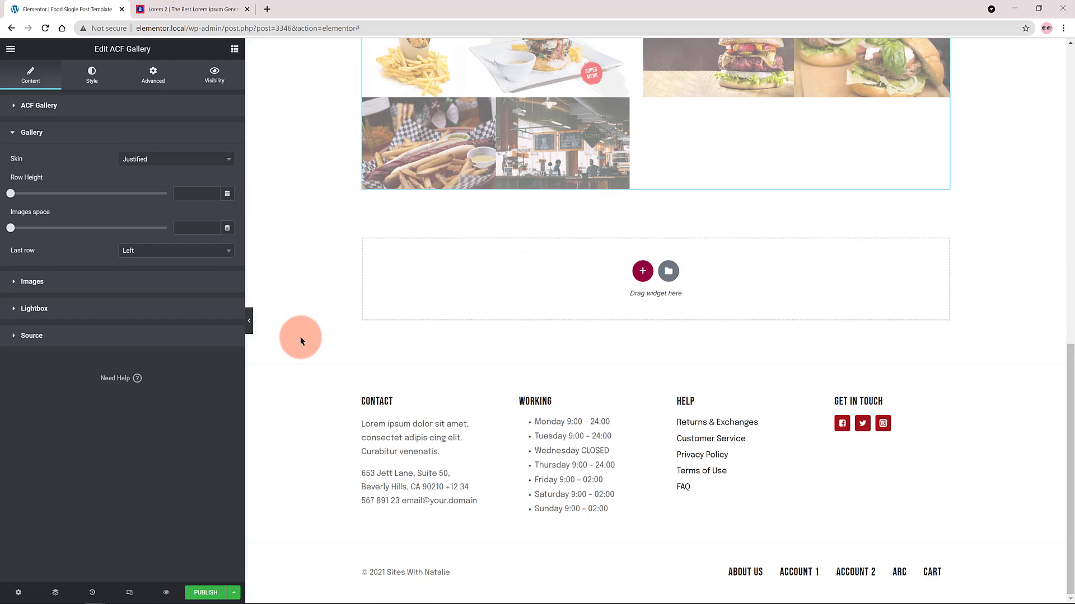
pyautogui.scroll(7, 301, 337)
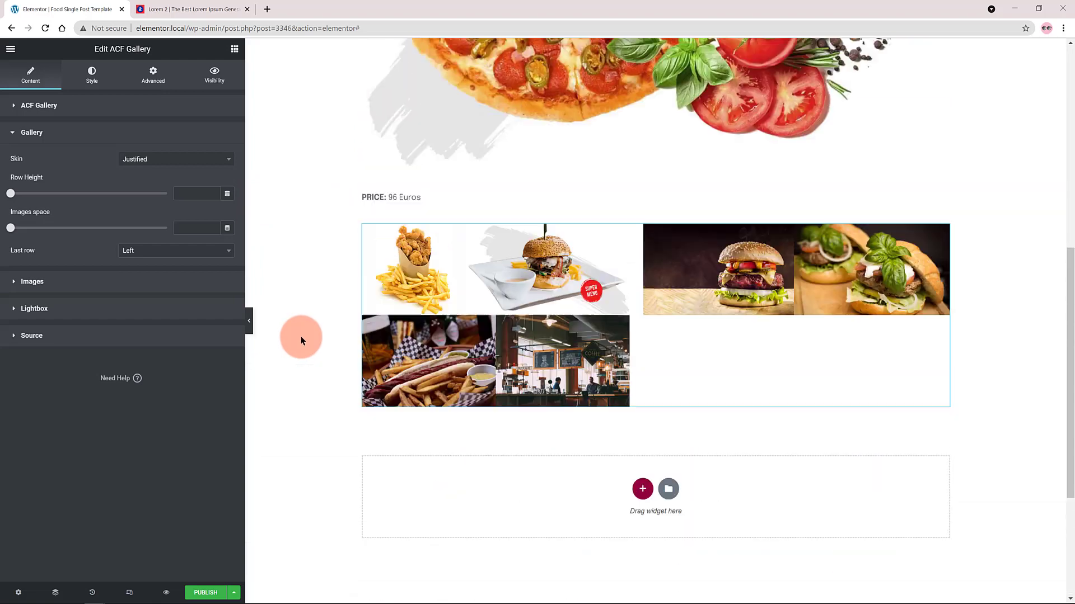
pyautogui.scroll(2, 301, 336)
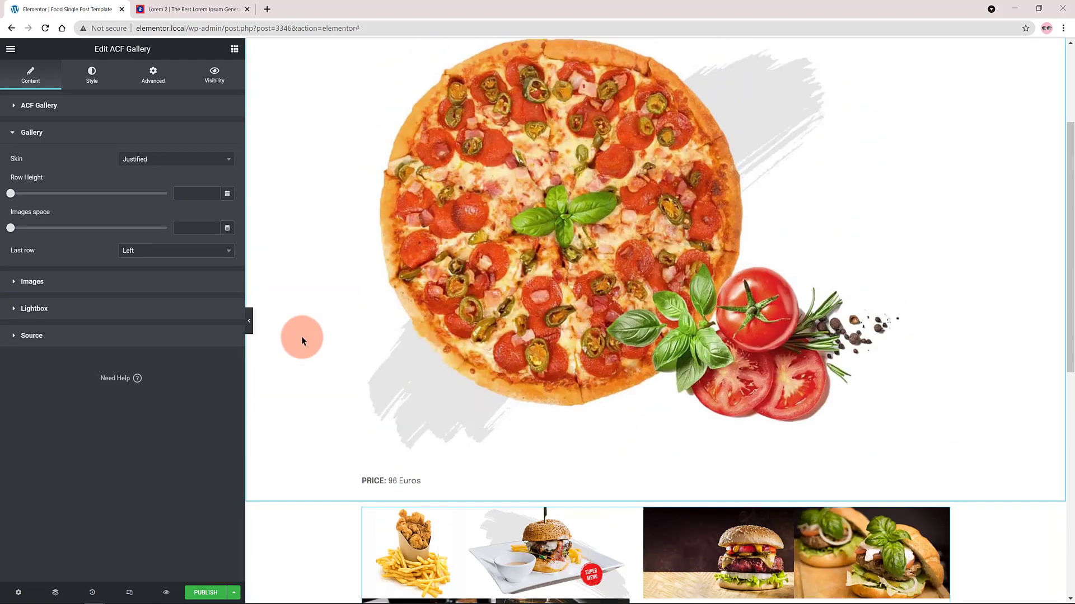
pyautogui.scroll(-3, 301, 337)
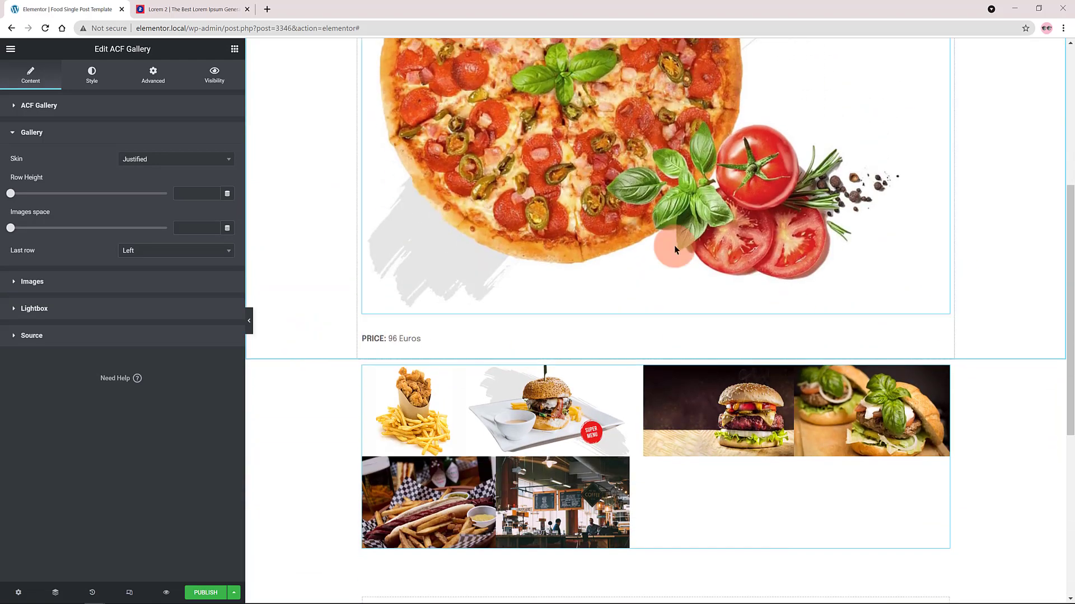
# Try the Single image skin on the ACF gallery.
pyautogui.click(161, 161)
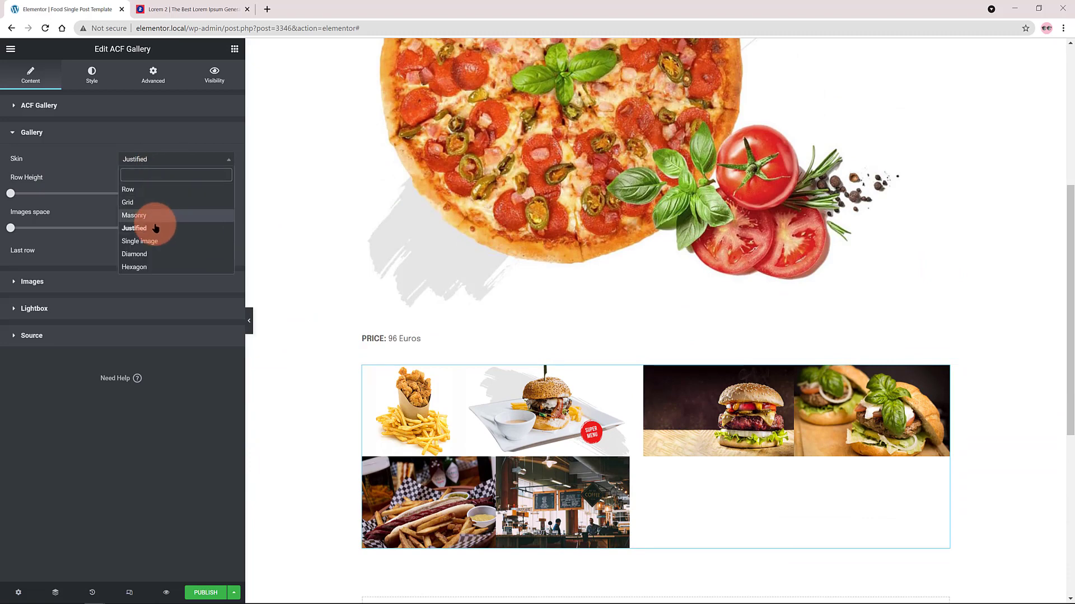
pyautogui.click(153, 242)
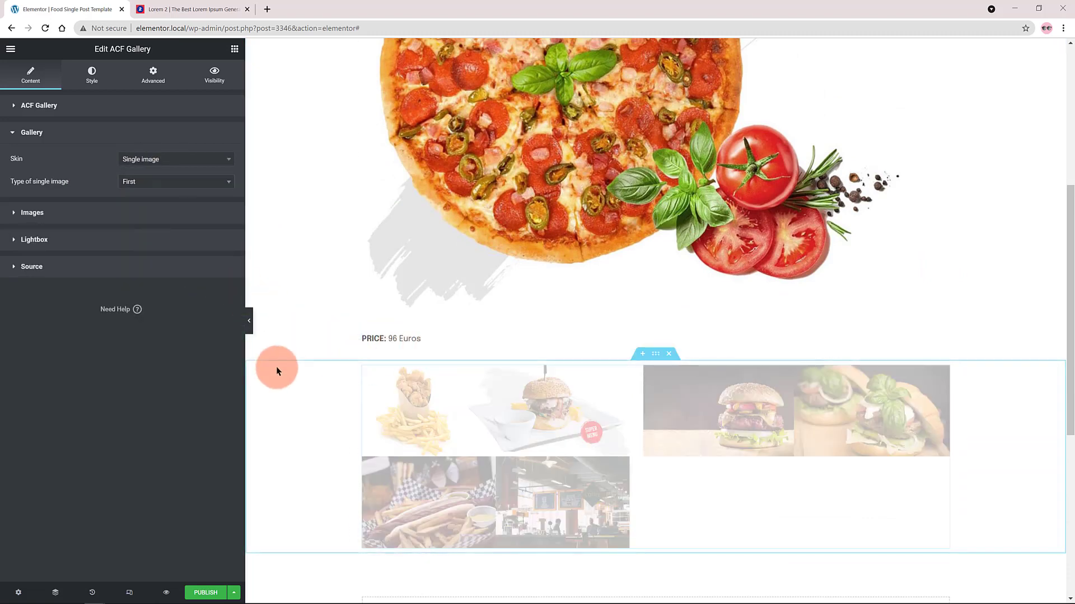
pyautogui.scroll(-5, 348, 327)
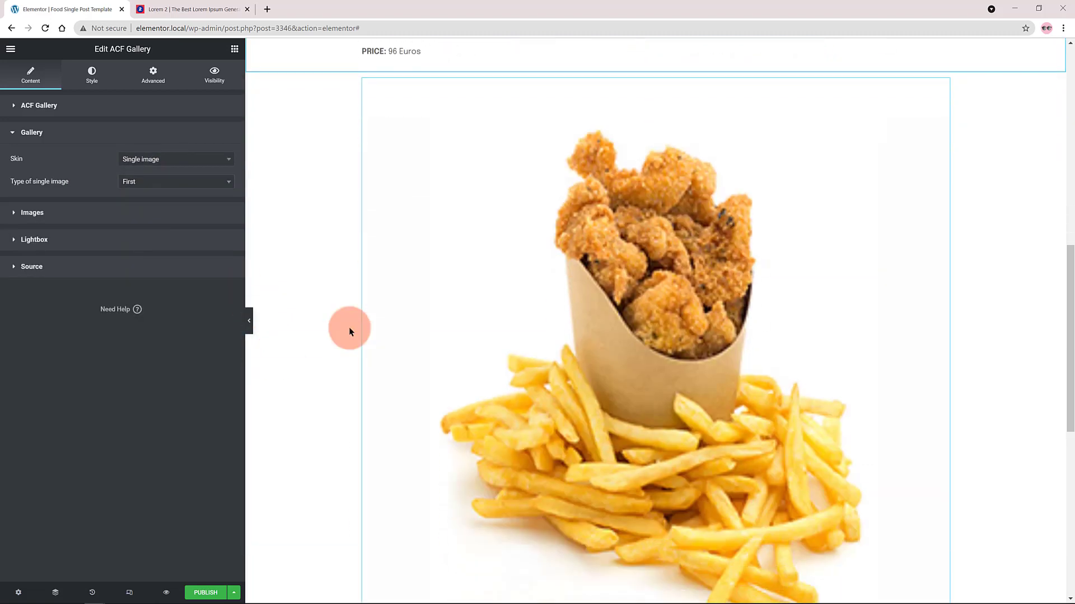
pyautogui.scroll(-5, 349, 328)
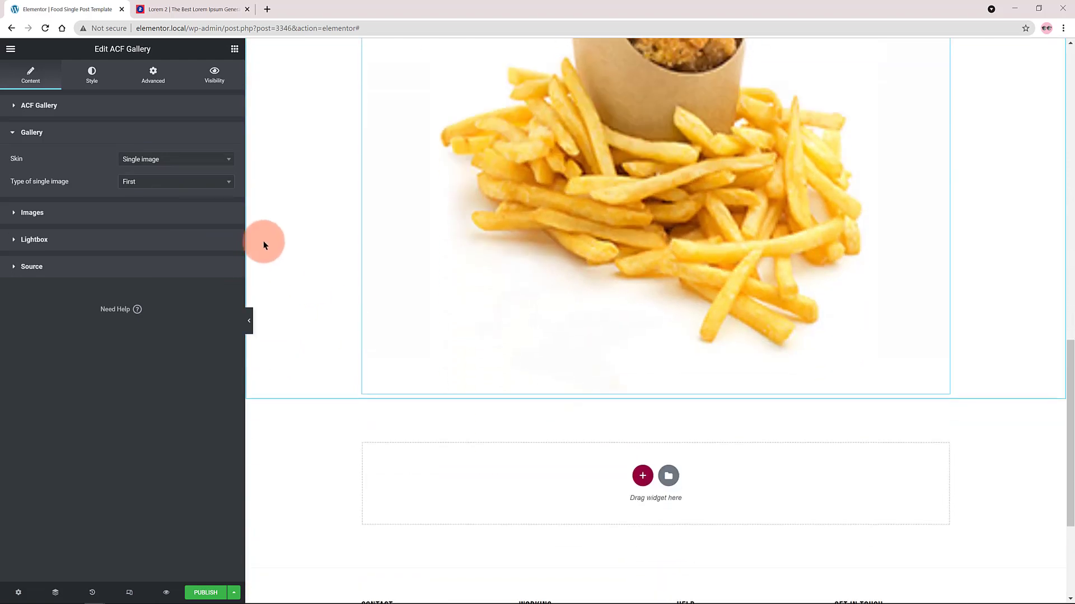
# Try the Diamond and Hexagon skins on the ACF gallery.
pyautogui.click(207, 159)
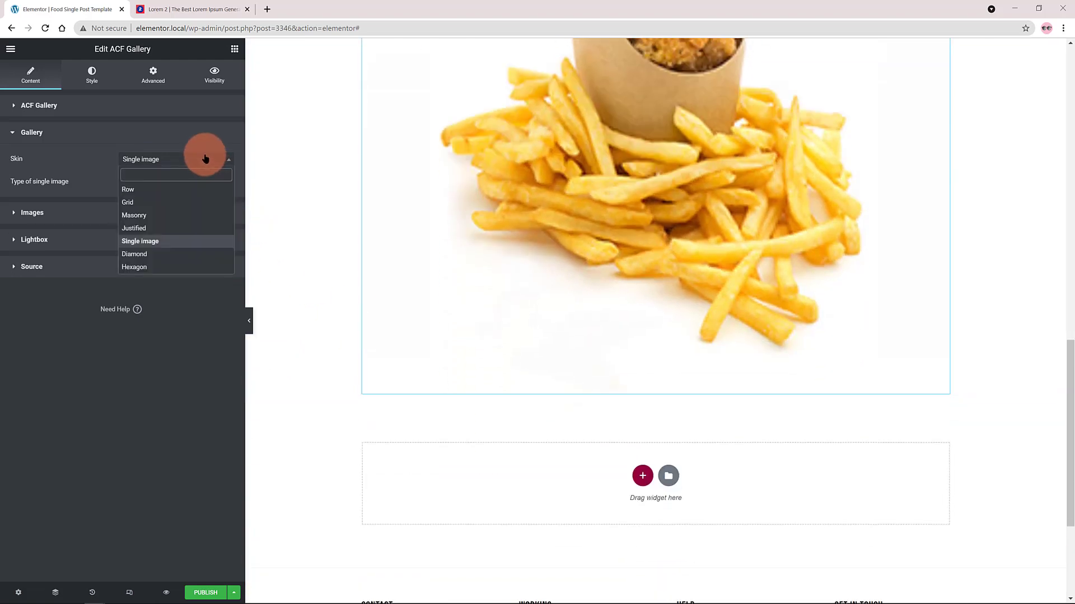
pyautogui.click(166, 257)
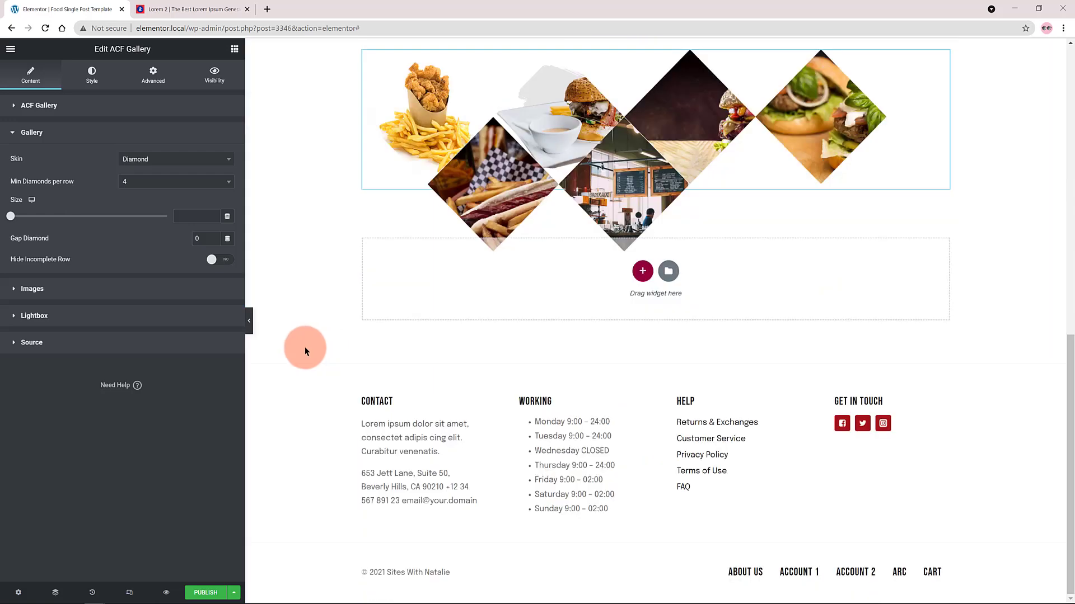
pyautogui.scroll(4, 313, 348)
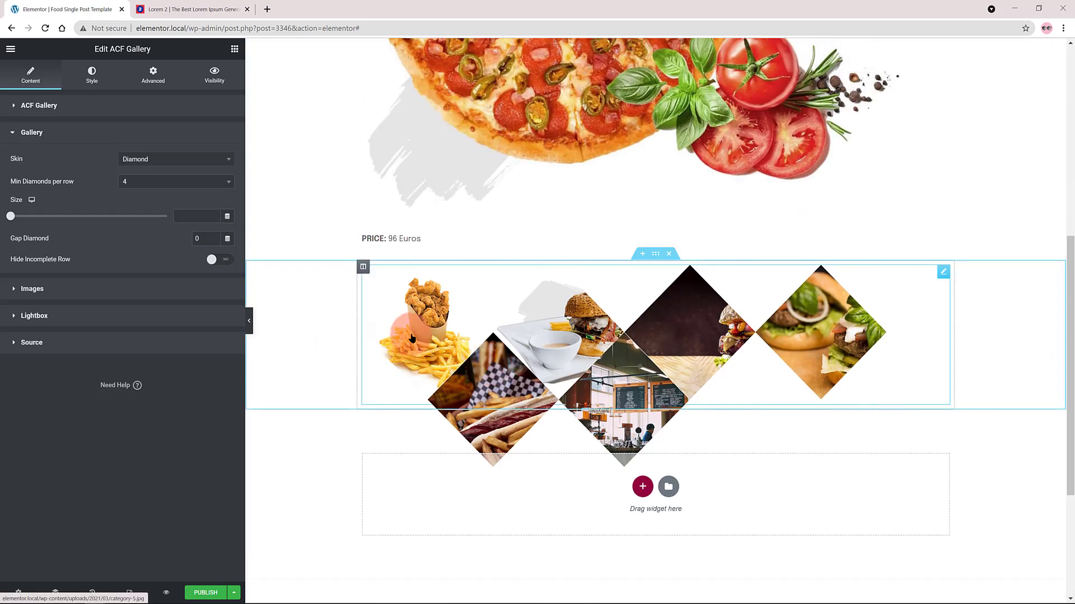
pyautogui.click(187, 159)
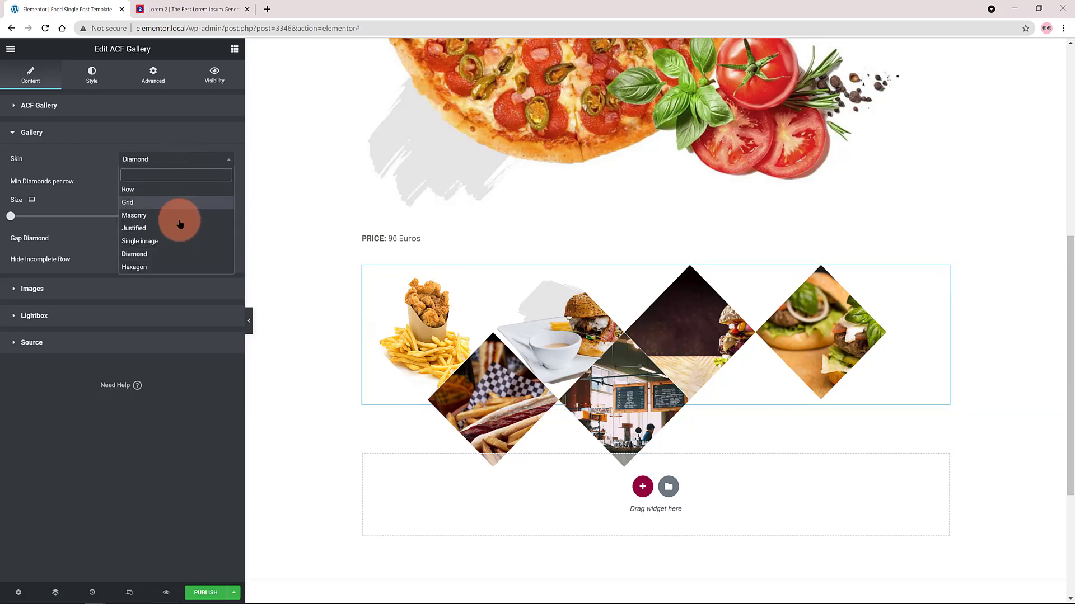
pyautogui.click(163, 267)
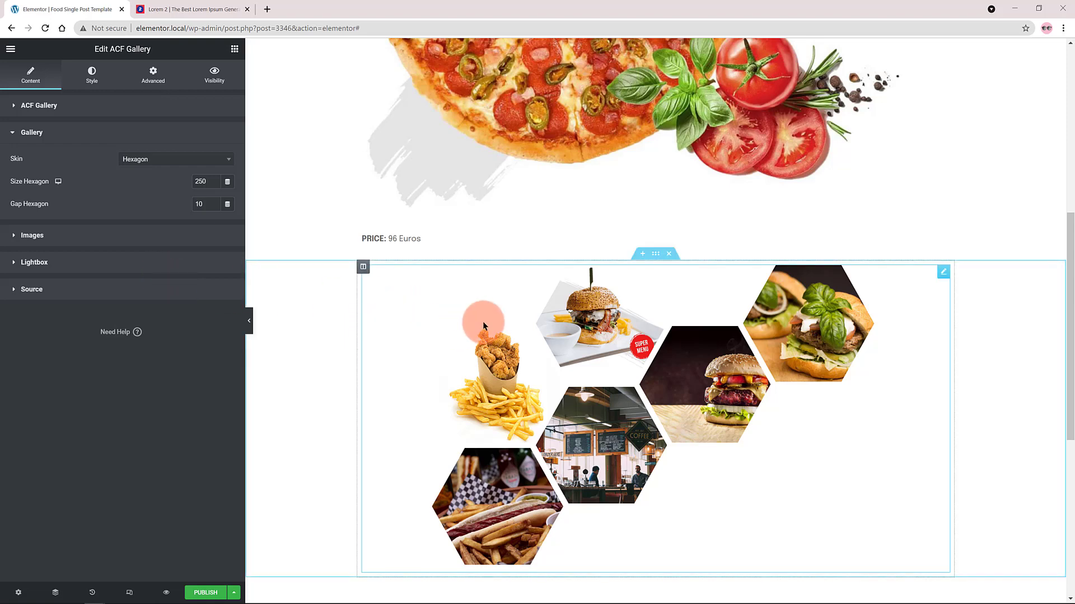
pyautogui.scroll(-1, 482, 322)
# Set the ACF gallery's skin to Masonry.
pyautogui.click(198, 159)
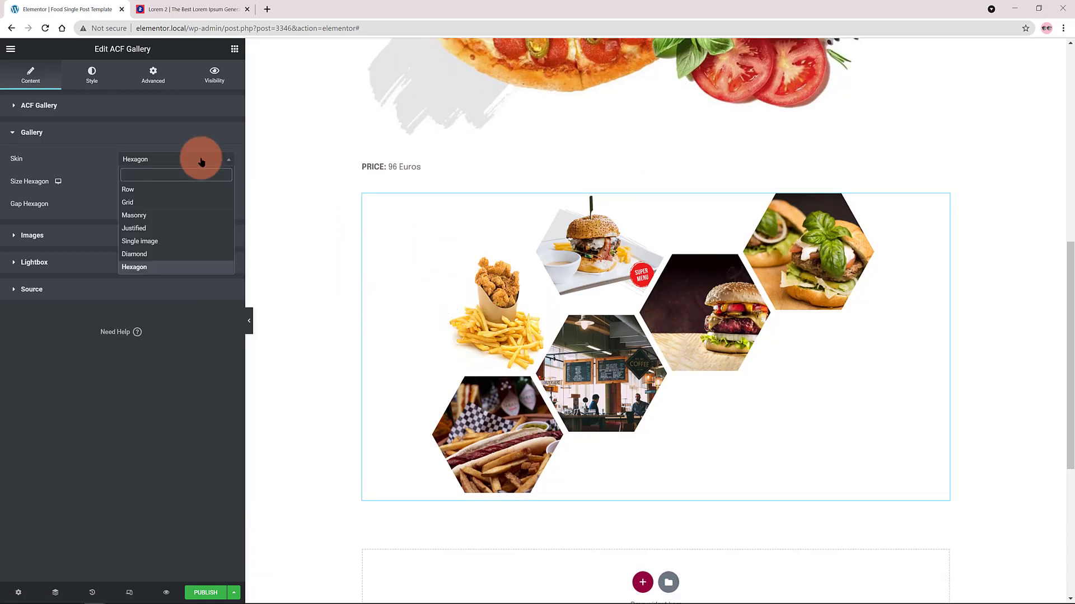
pyautogui.click(135, 216)
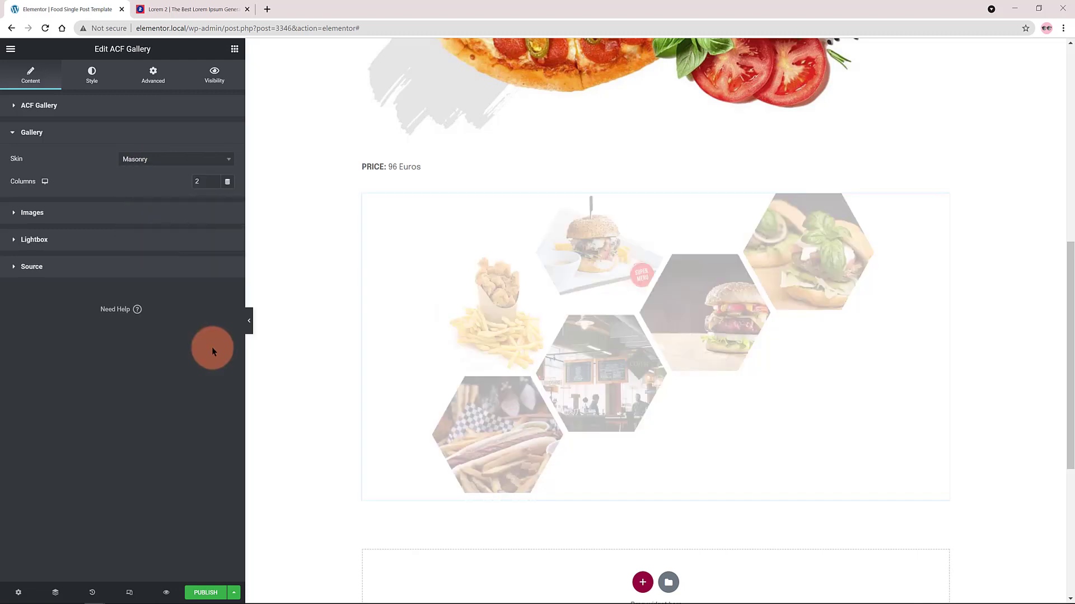
pyautogui.click(712, 297)
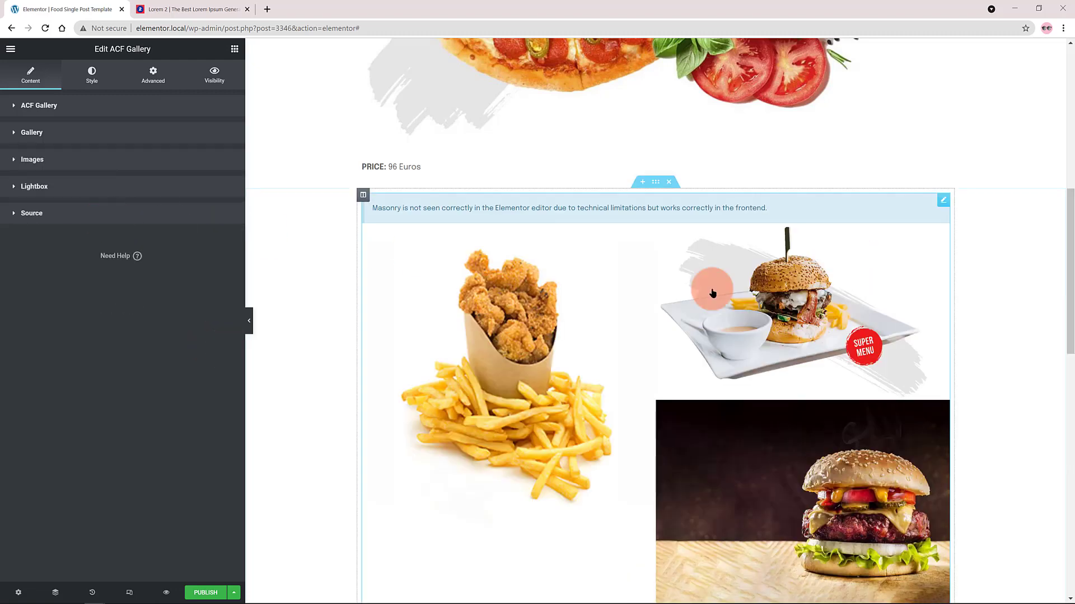
# Set the ACF gallery's rollover hover effect to Zoom.
pyautogui.click(93, 73)
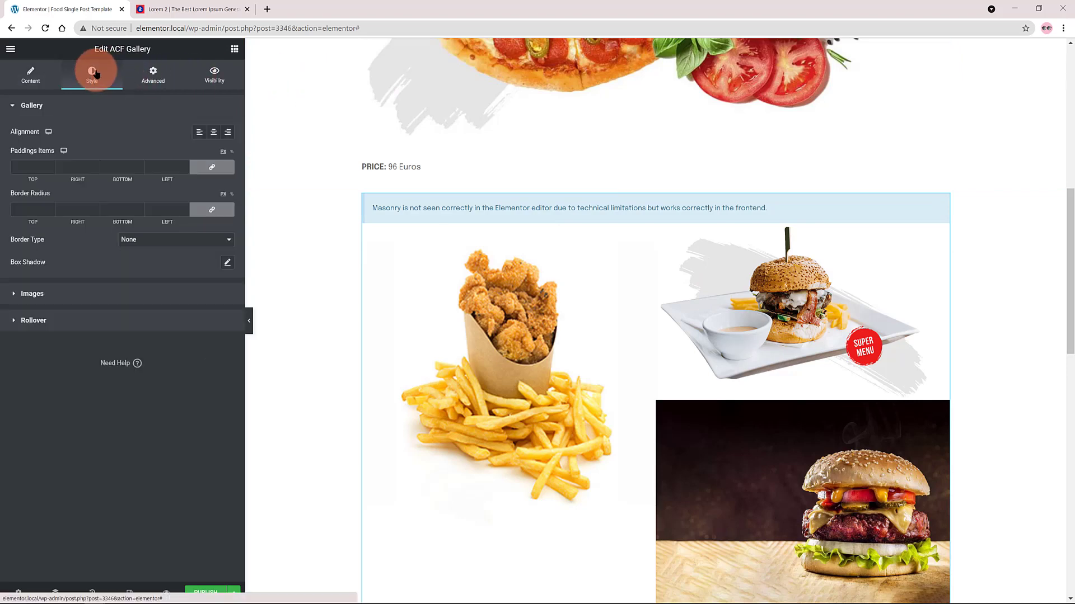
pyautogui.click(12, 322)
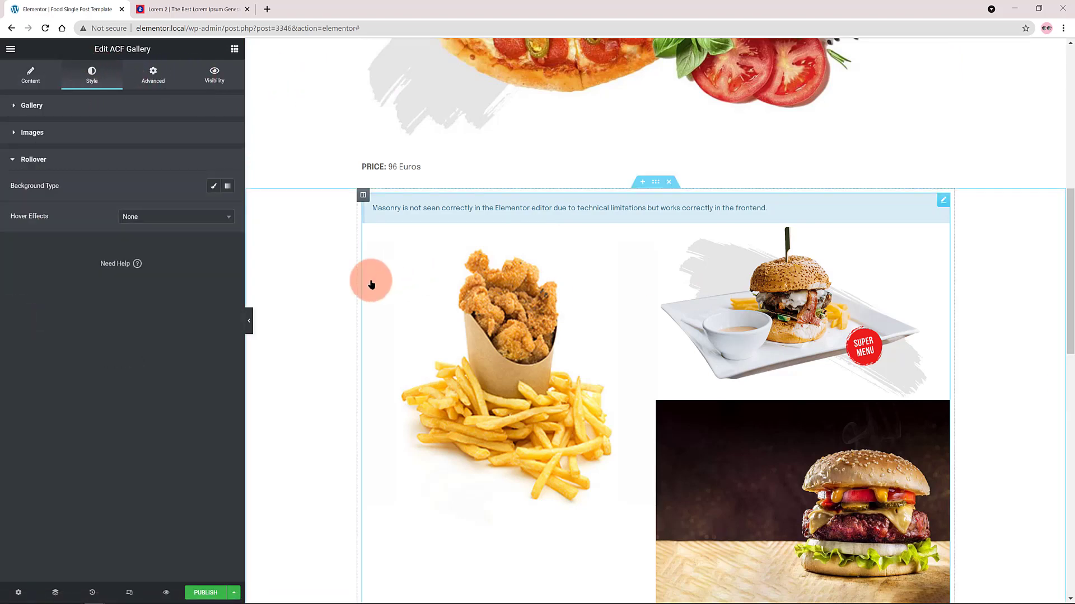
pyautogui.click(200, 223)
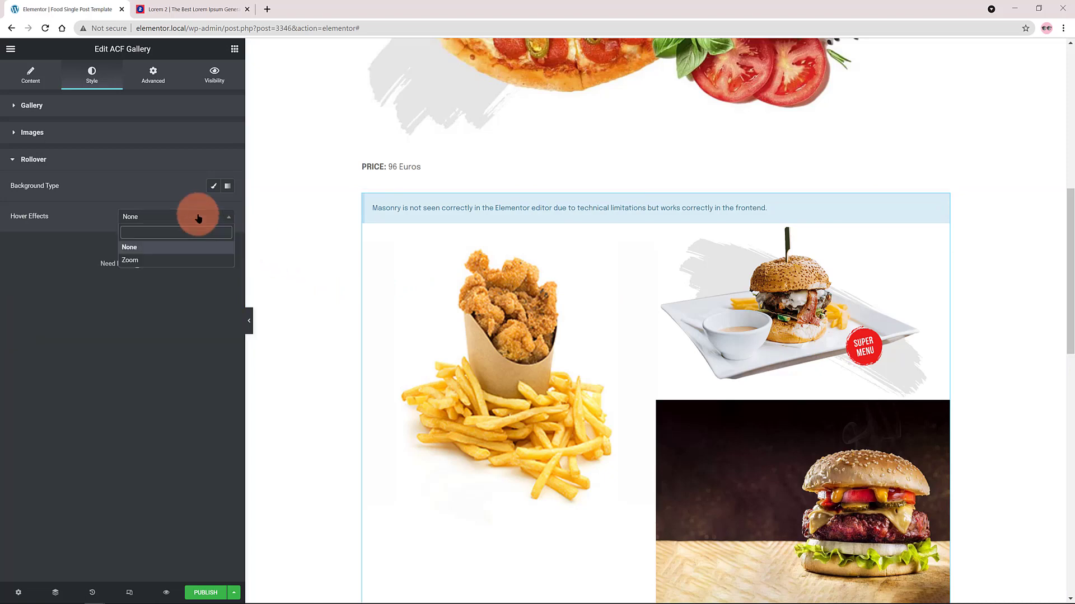
pyautogui.click(191, 259)
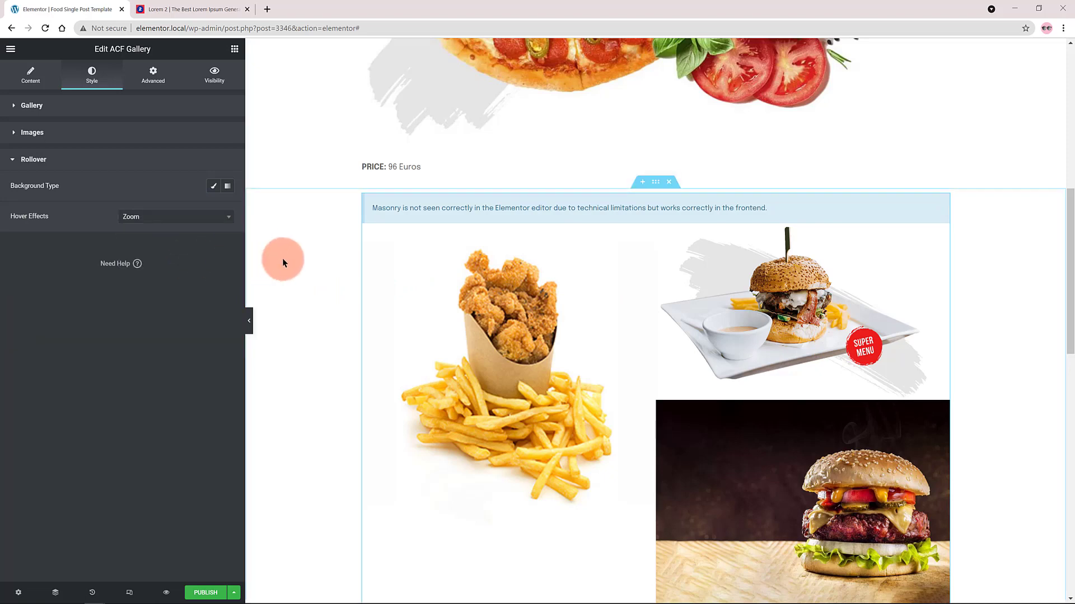
# Add a two-column section with a narrow first column below the gallery and insert an Icon List widget in the narrow column.
pyautogui.scroll(-3, 283, 260)
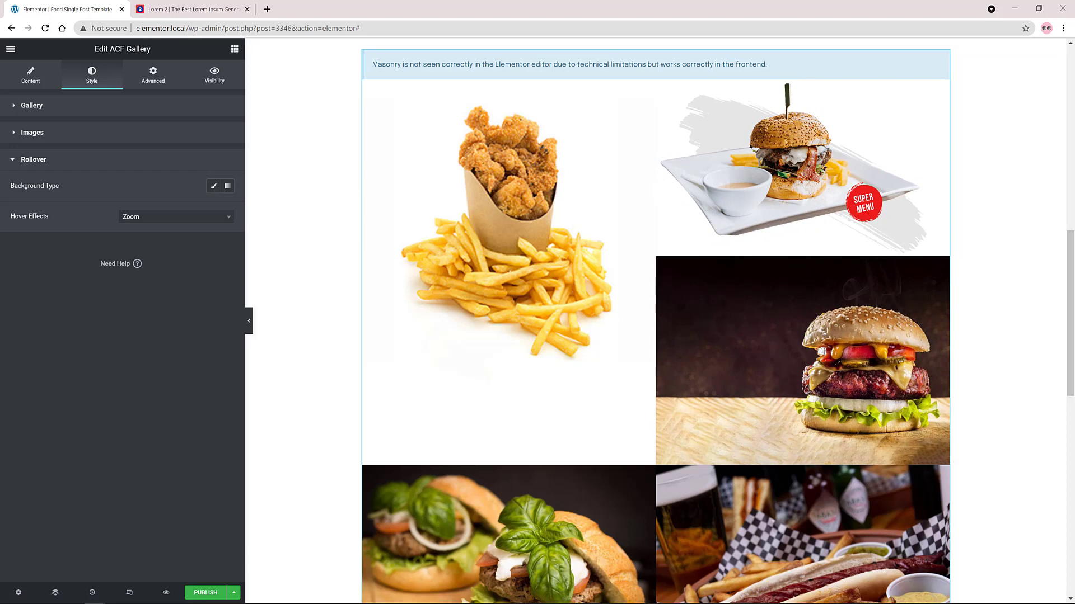
pyautogui.scroll(-10, 725, 403)
pyautogui.click(725, 402)
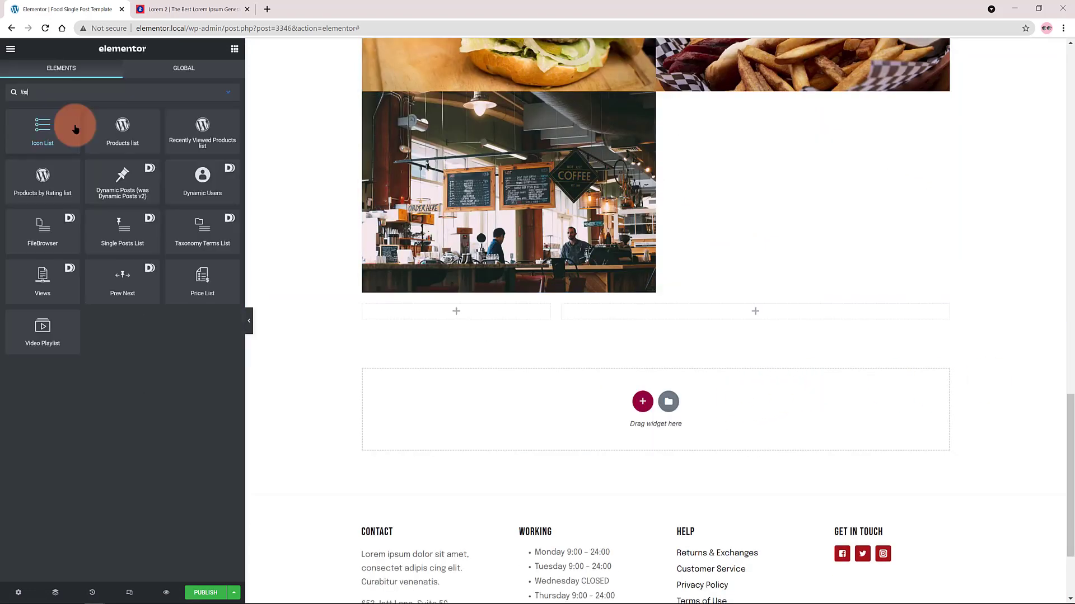
pyautogui.moveTo(75, 128); pyautogui.dragTo(442, 327)
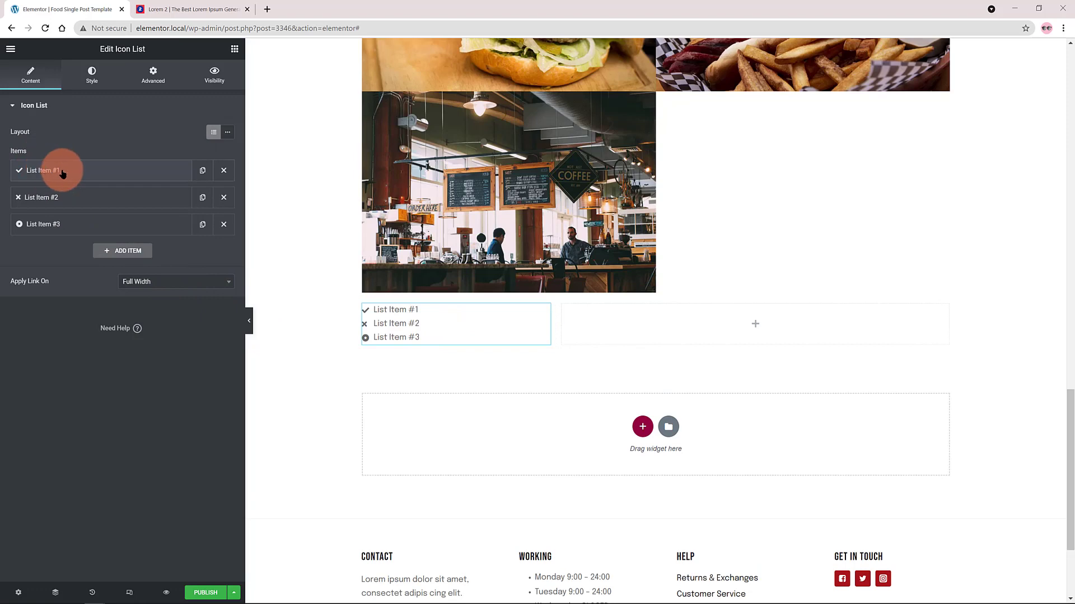
# Fill the icon list with Sodium- 20gr, Calcium - 10gr and Salt - 20gr, in a narrower column with a light grey background.
pyautogui.moveTo(556, 324); pyautogui.dragTo(472, 335)
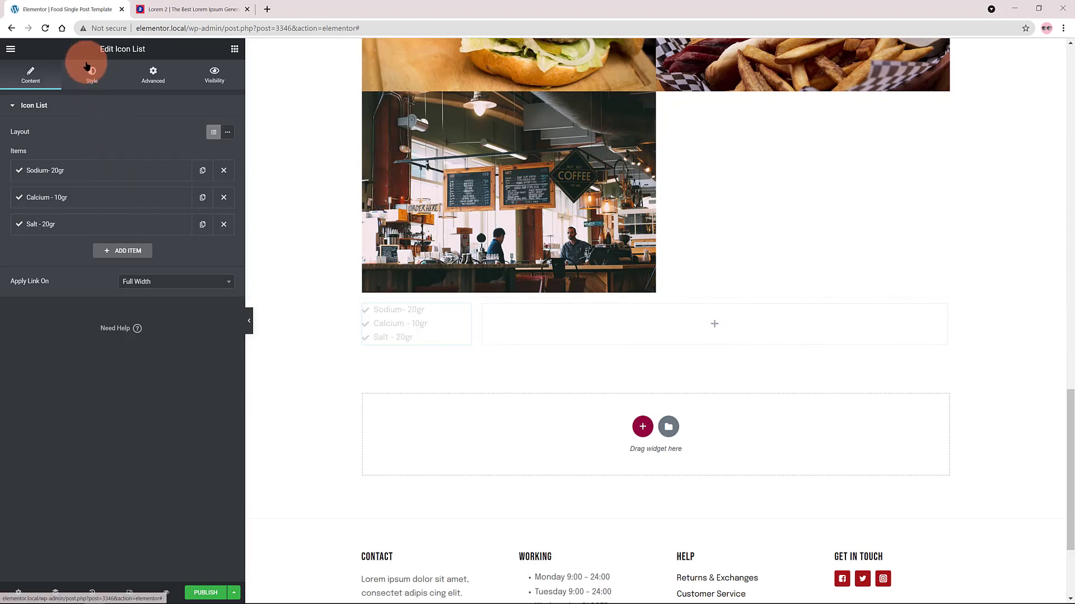
pyautogui.click(363, 305)
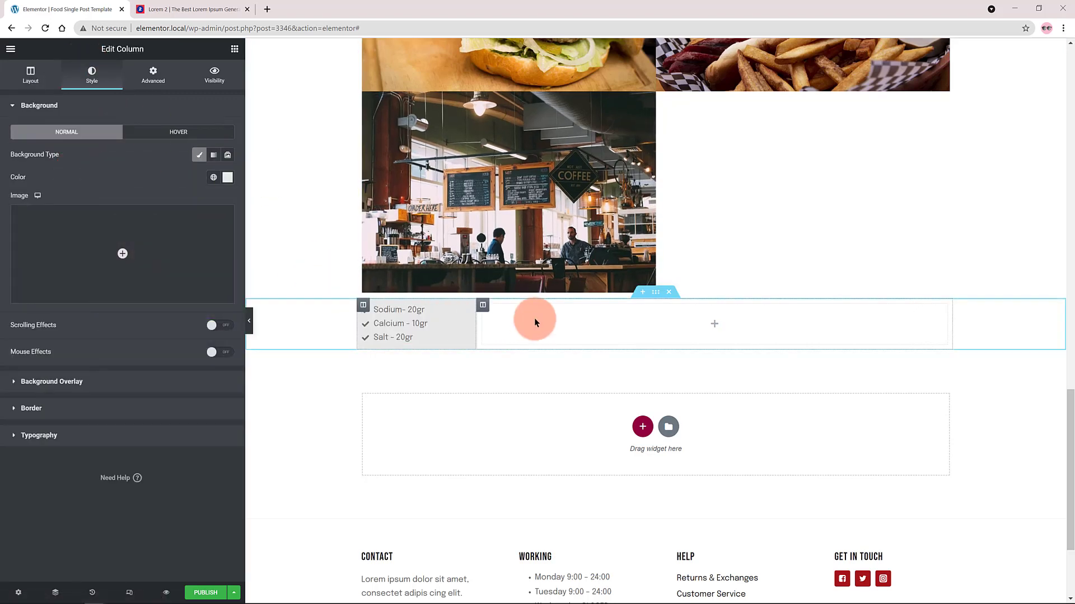
# Insert an ACF Fields widget in the empty wide column and select the Recipes > Quick start field.
pyautogui.click(534, 318)
pyautogui.moveTo(51, 323); pyautogui.dragTo(717, 333)
pyautogui.click(70, 144)
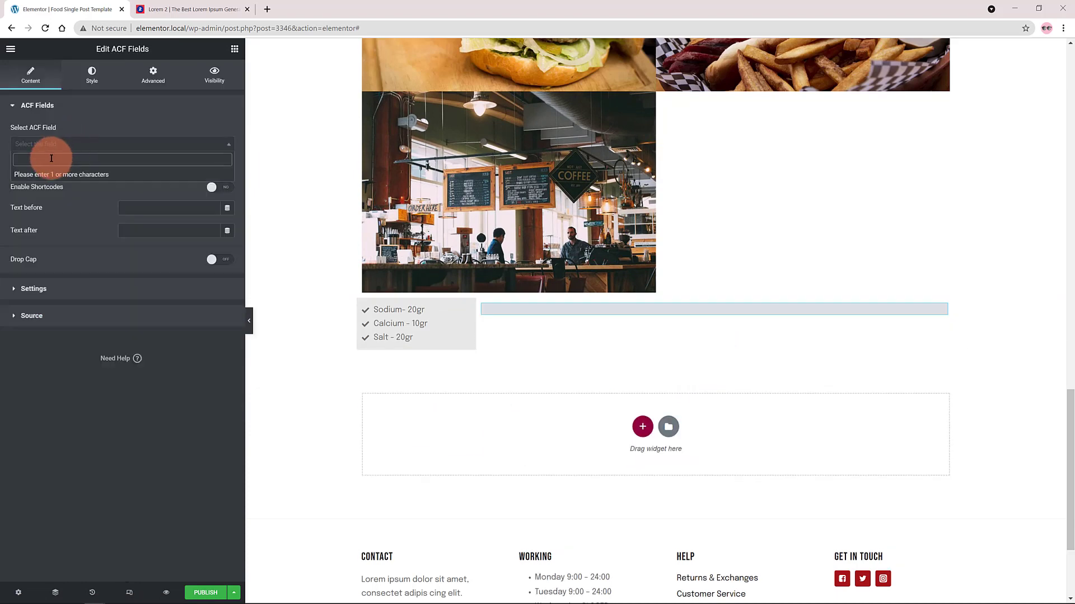
pyautogui.write('Quick')
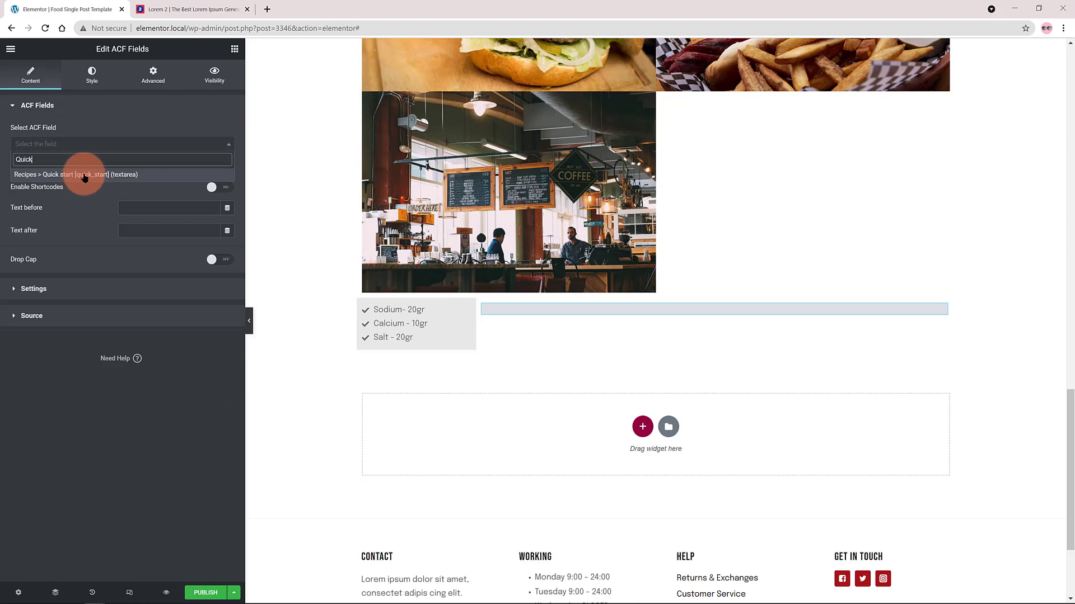
pyautogui.click(83, 175)
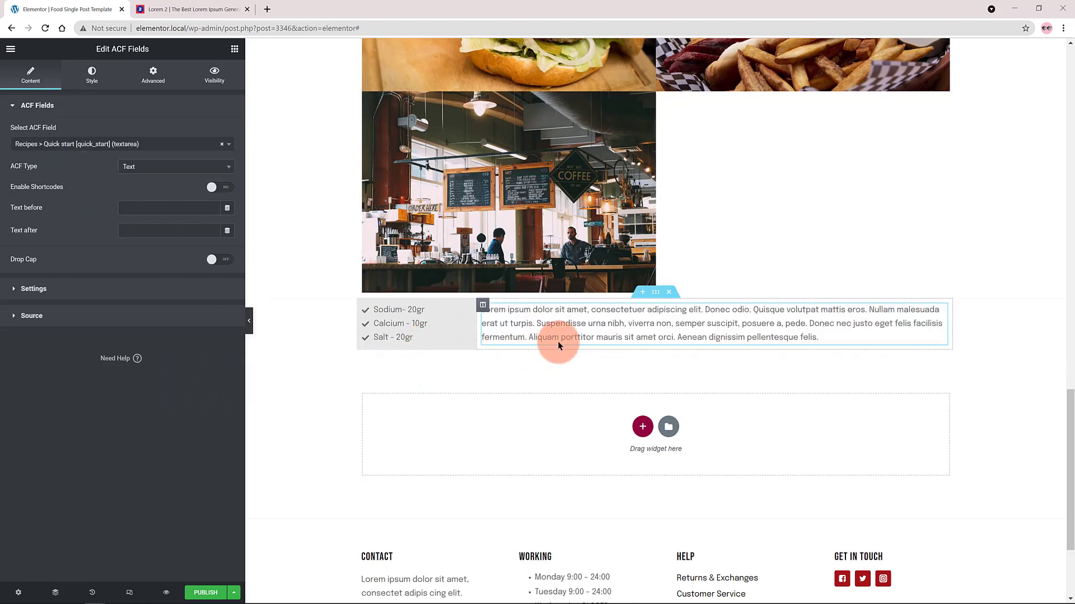
# Find the Dynamic.ooo Read More widget and insert it below the Quick start text.
pyautogui.click(68, 90)
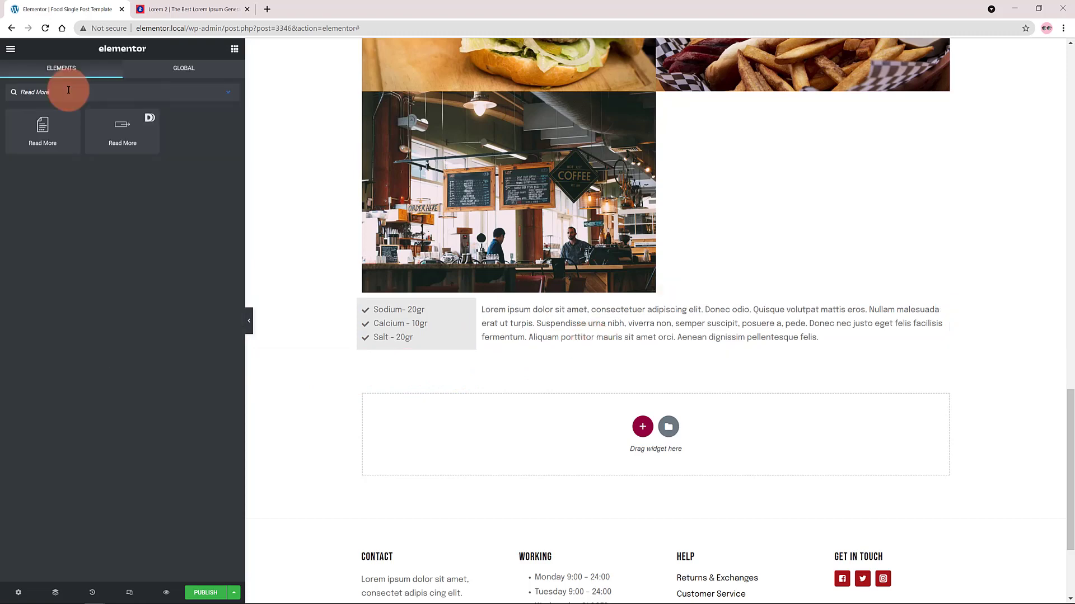
pyautogui.moveTo(125, 133); pyautogui.dragTo(514, 341)
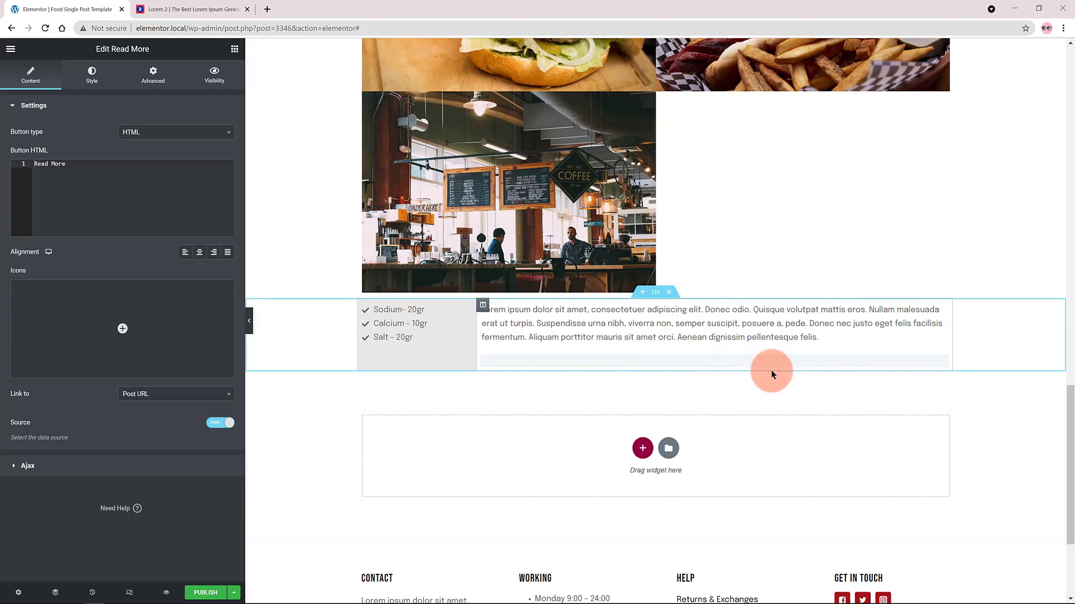
# Try the Read More widget's Ajax Page option and switch it back off.
pyautogui.click(13, 106)
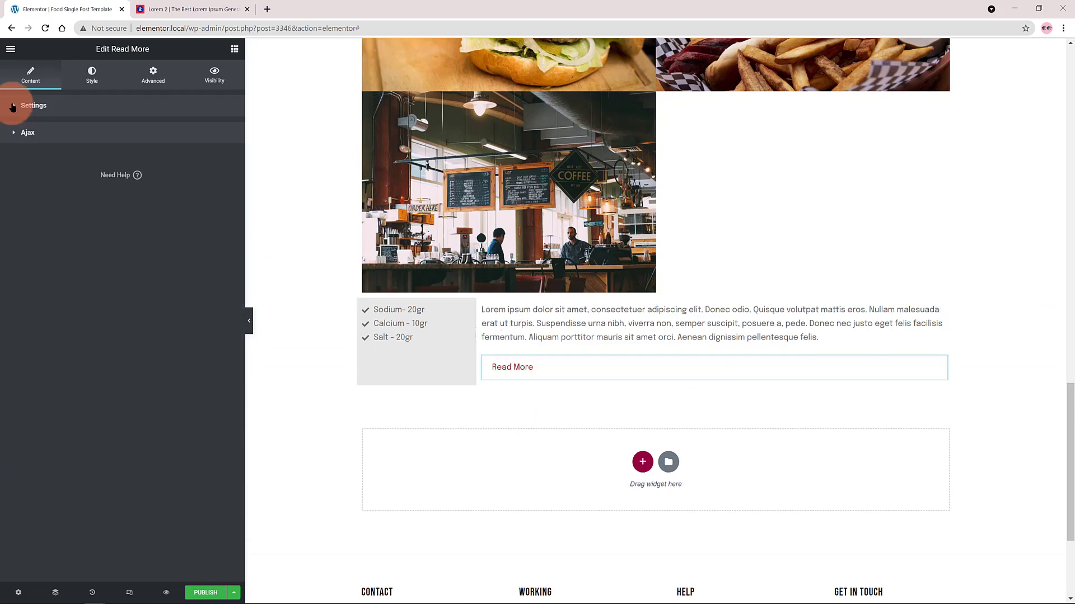
pyautogui.click(10, 133)
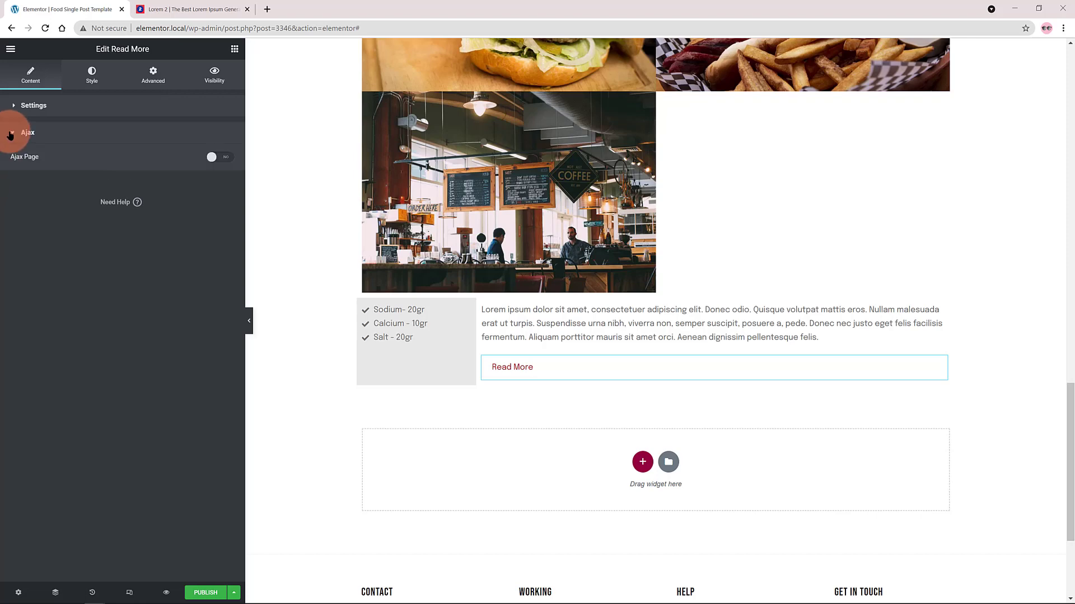
pyautogui.click(223, 159)
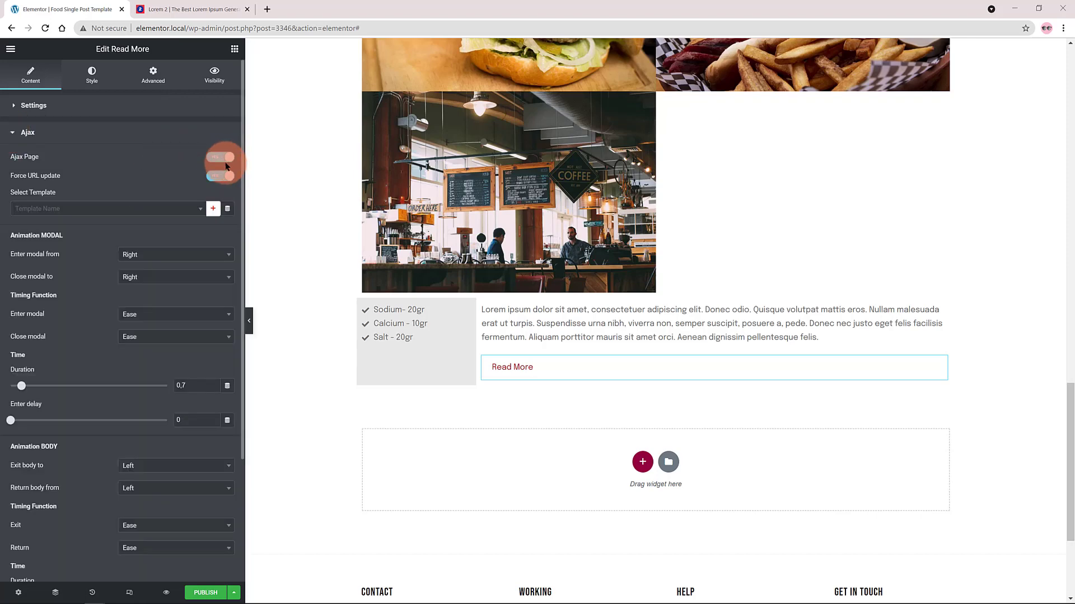
pyautogui.click(218, 159)
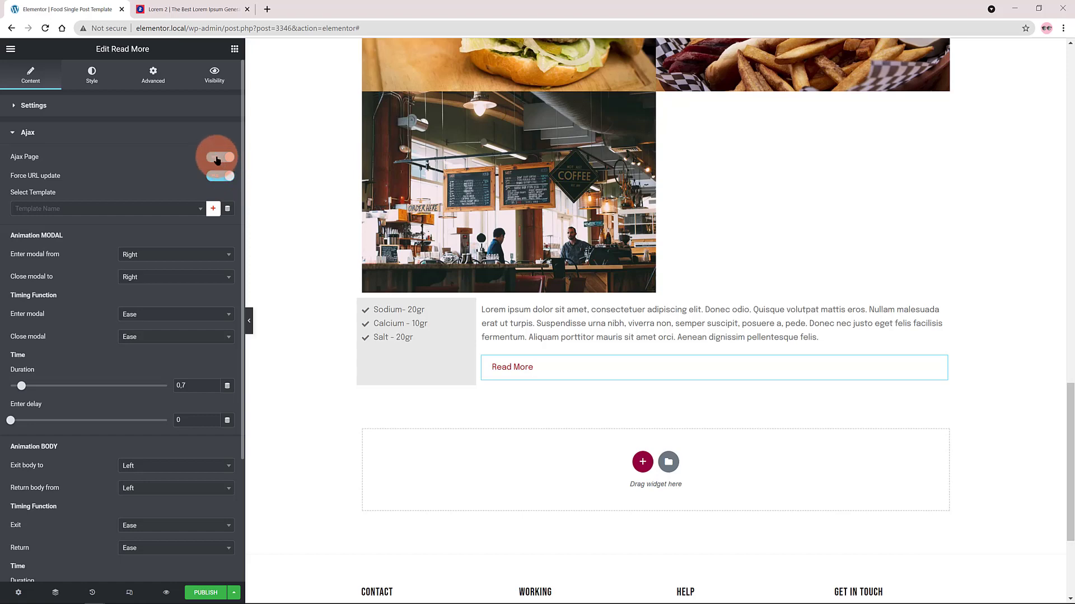
# Give the Read More button a dark red background with white text and set its rollover hover animation to Shrink.
pyautogui.click(115, 75)
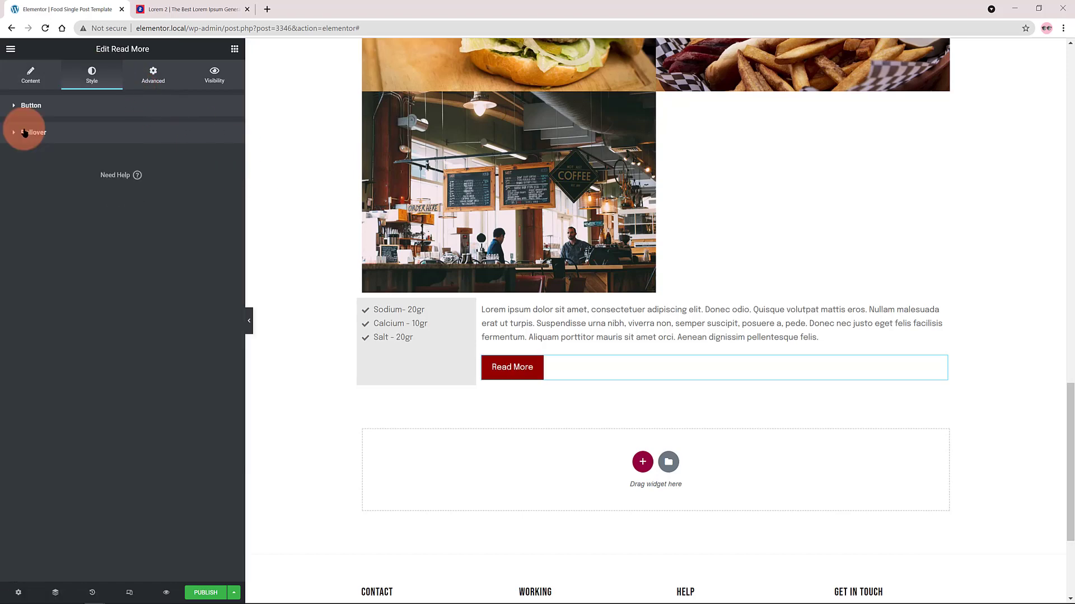
pyautogui.click(24, 133)
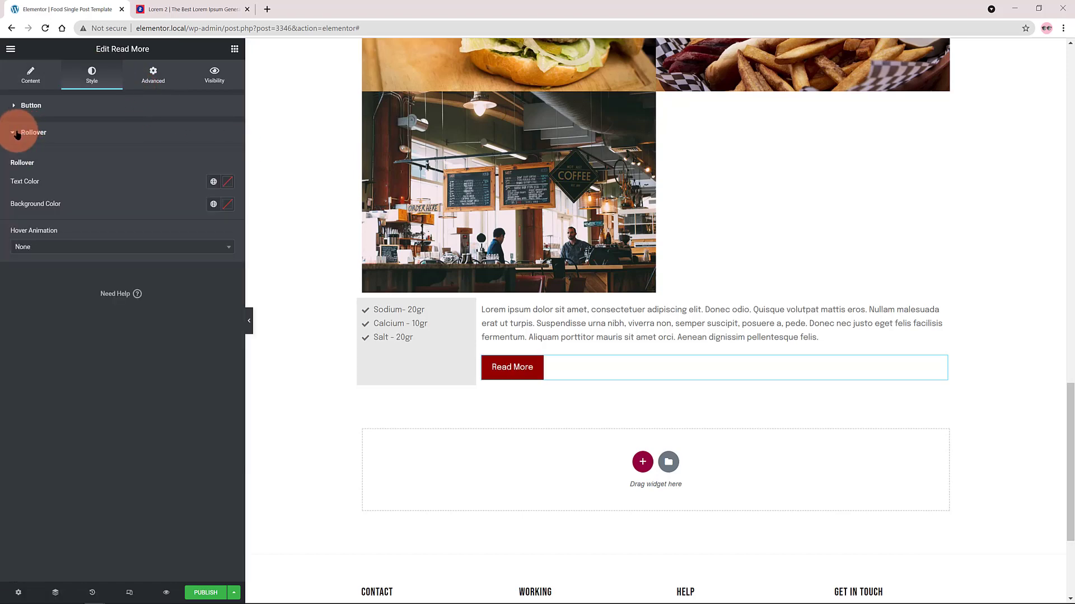
pyautogui.click(40, 247)
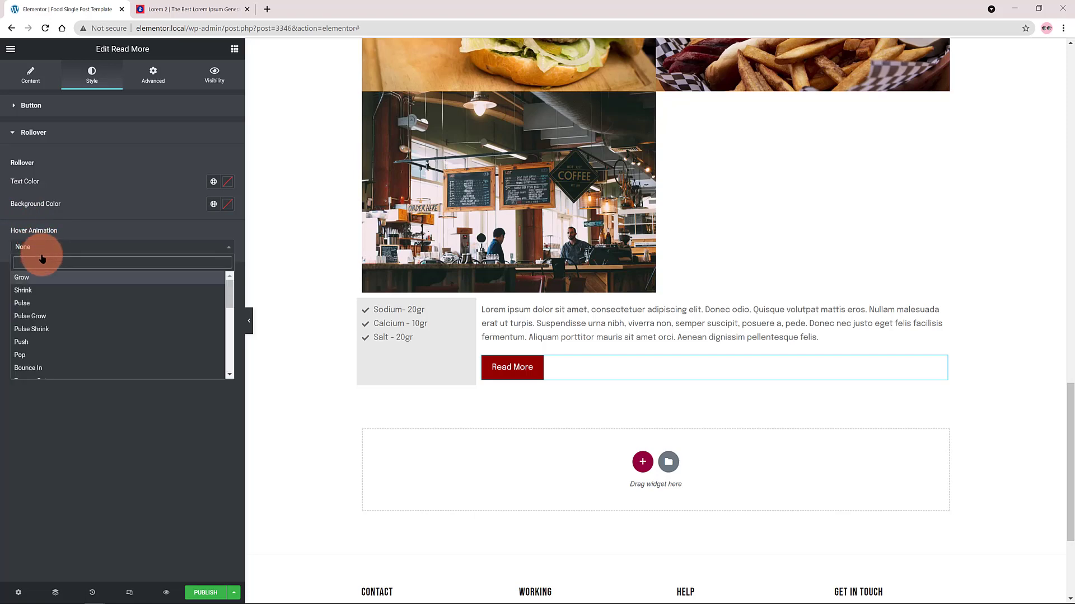
pyautogui.scroll(-1, 115, 303)
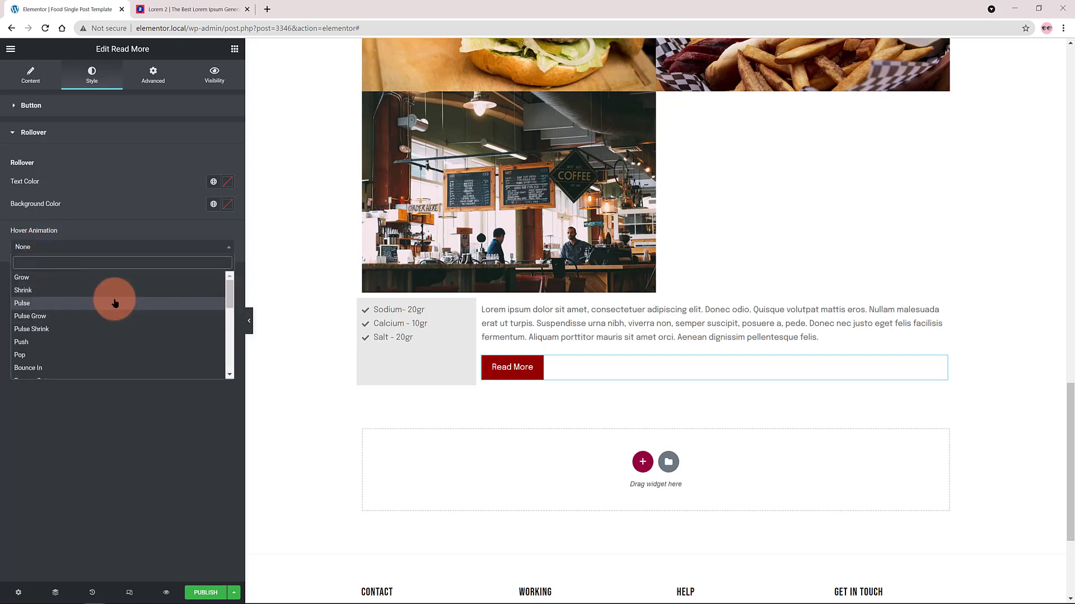
pyautogui.click(28, 290)
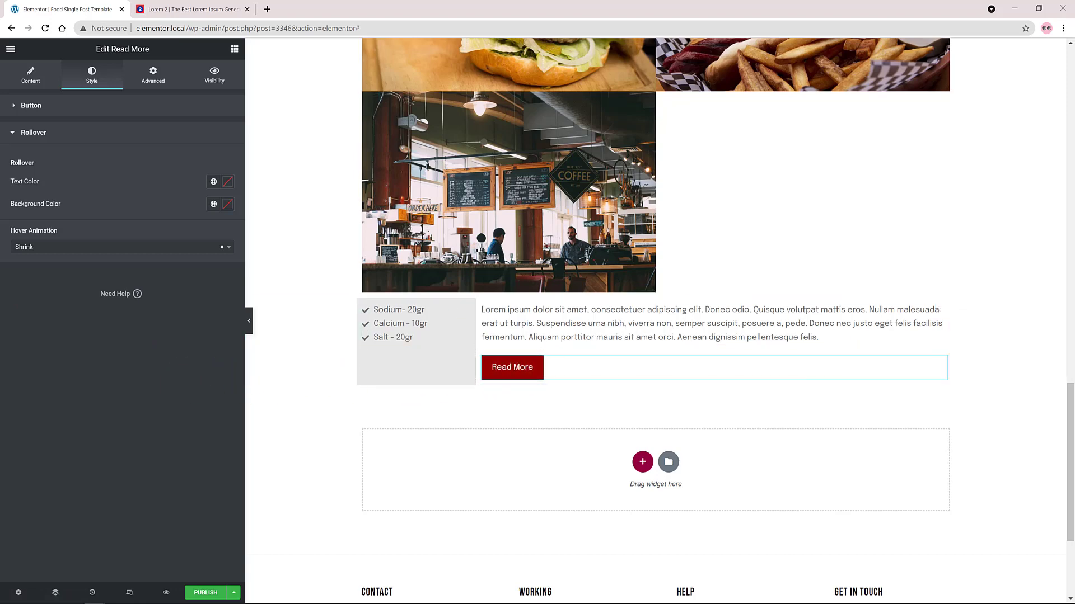
# Publish the template with an Include display condition covering all Foods.
pyautogui.click(205, 593)
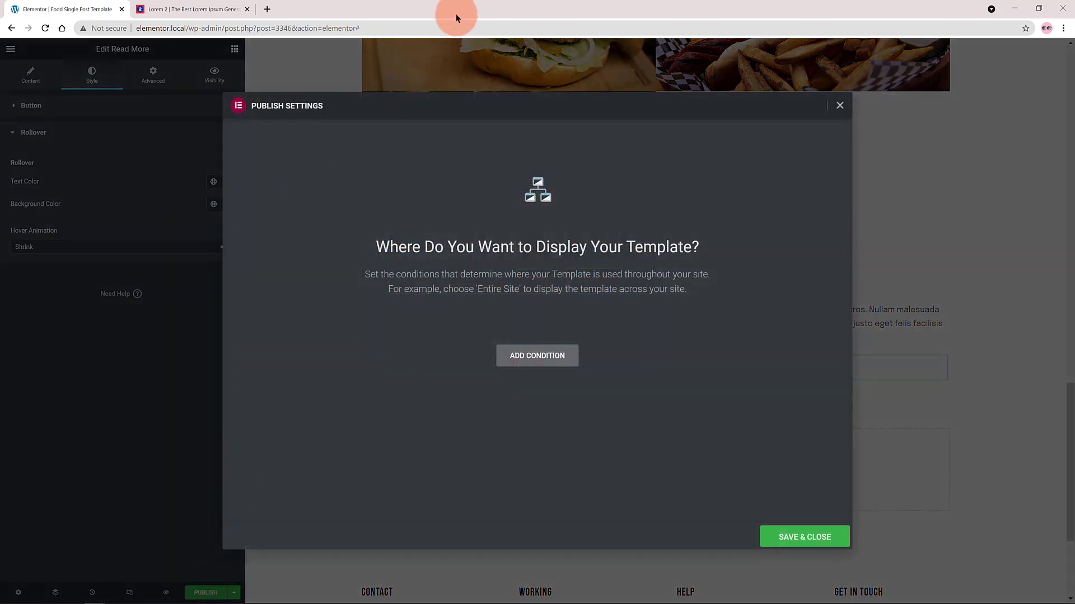
pyautogui.click(537, 357)
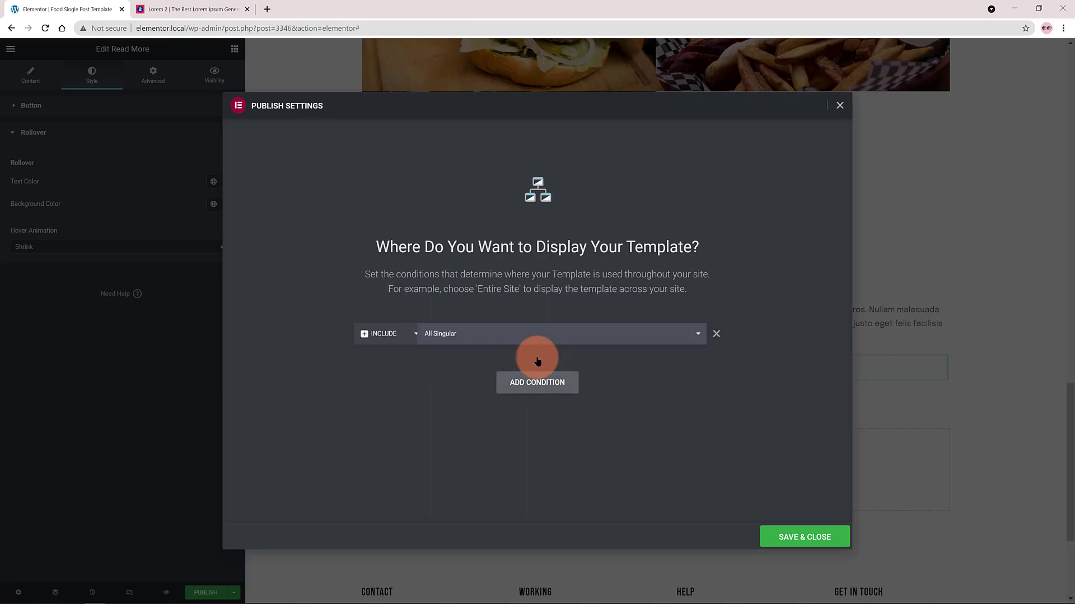
pyautogui.click(445, 335)
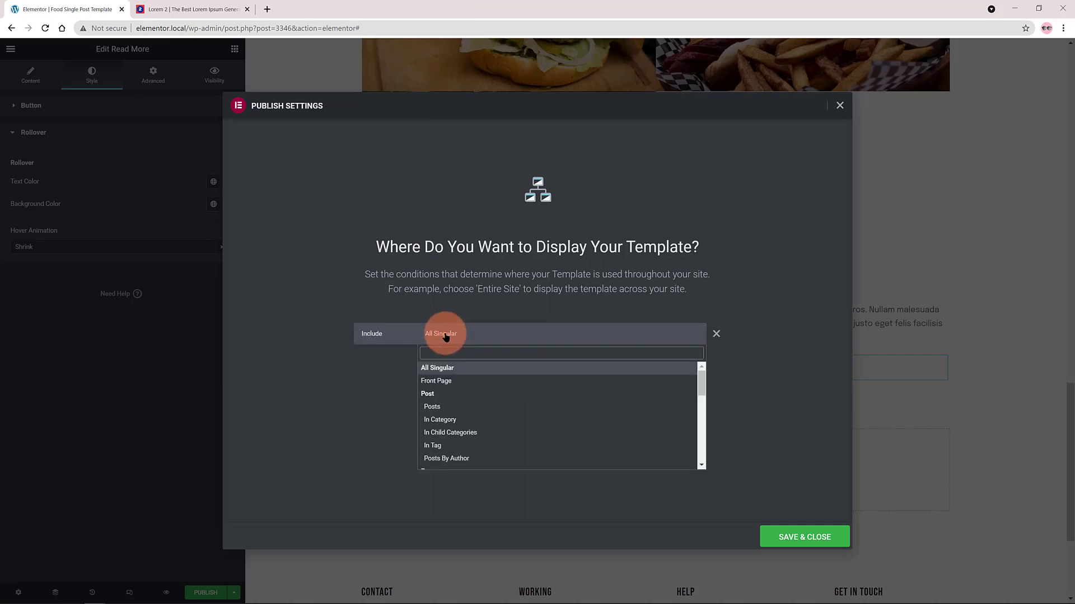
pyautogui.scroll(-1, 474, 386)
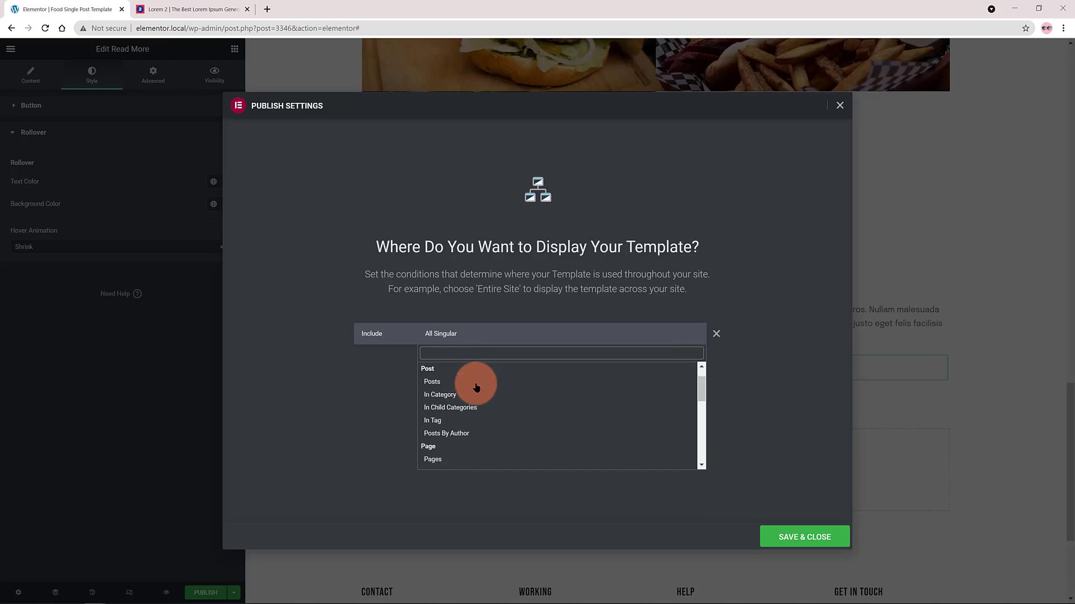
pyautogui.scroll(-4, 475, 386)
pyautogui.click(435, 428)
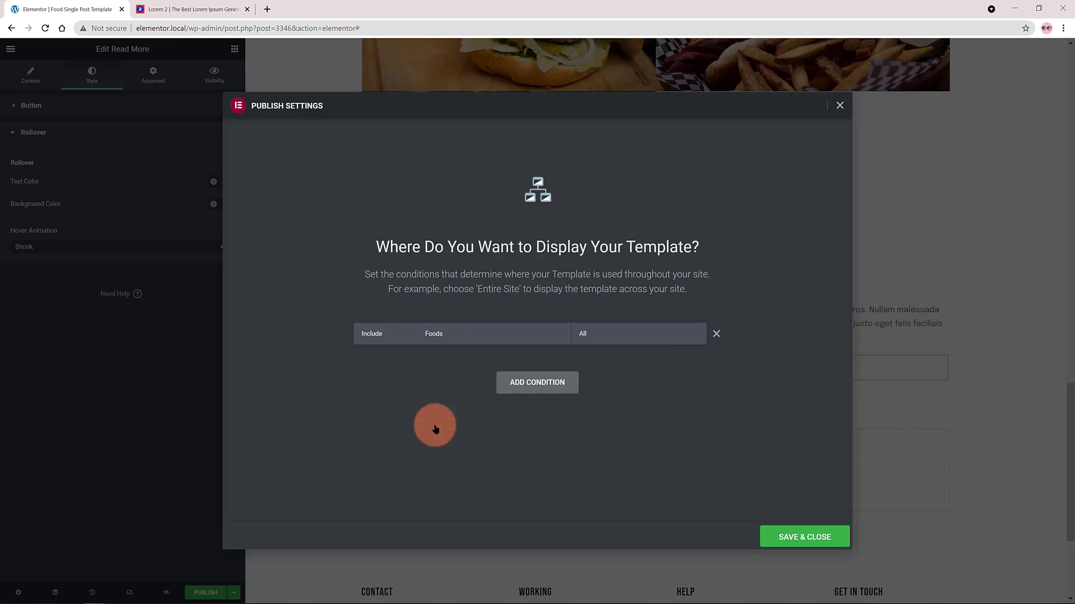
pyautogui.click(789, 536)
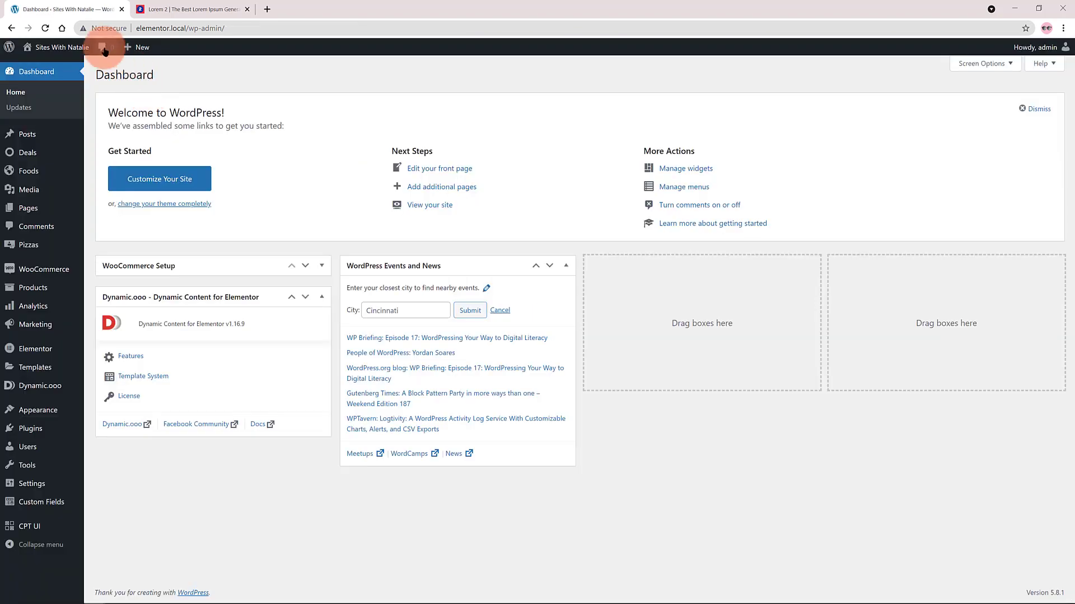
# Open the French Food post on the live site and check its title, image, price, gallery and text in the template layout.
pyautogui.click(25, 174)
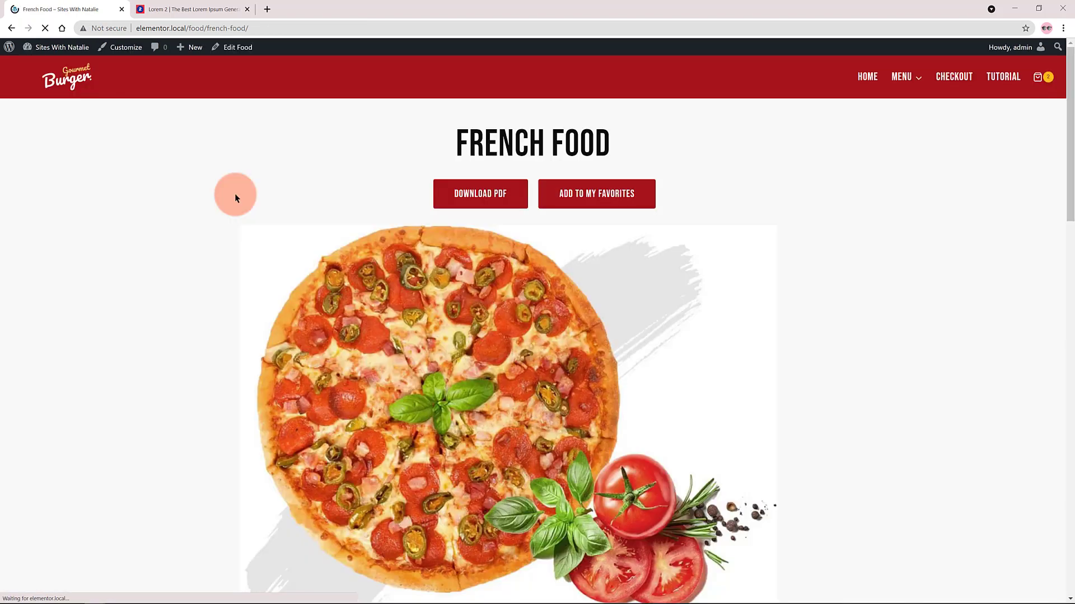
pyautogui.scroll(-3, 240, 204)
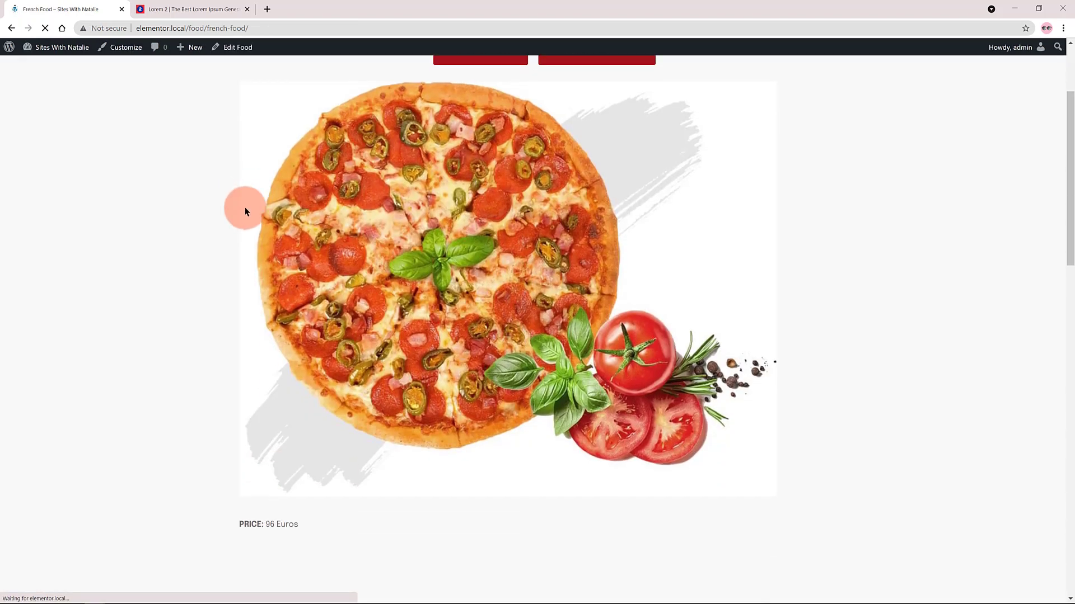
pyautogui.scroll(-5, 244, 210)
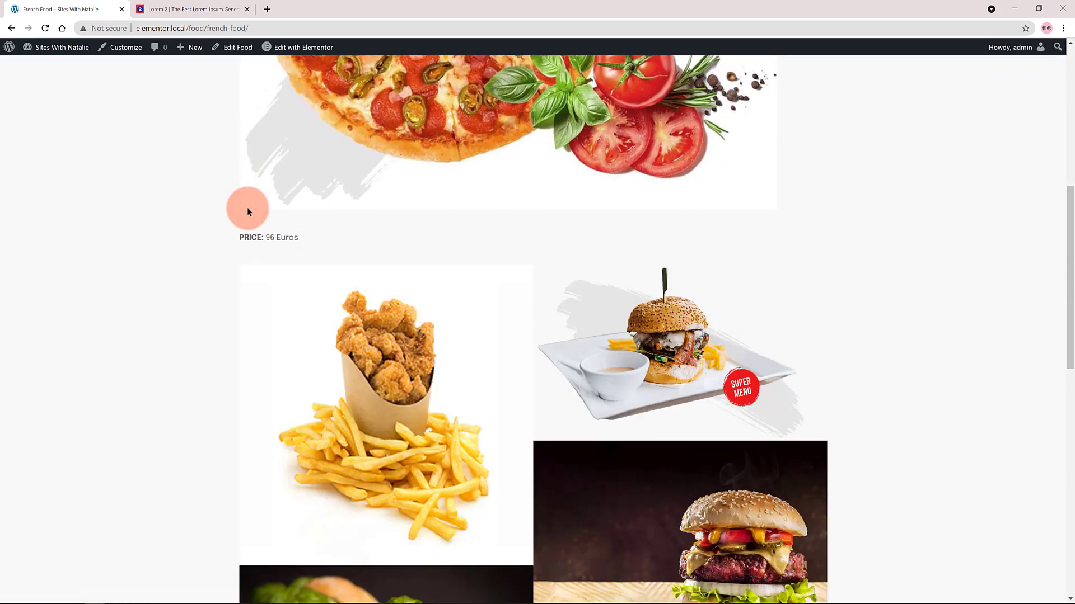
pyautogui.scroll(-8, 248, 211)
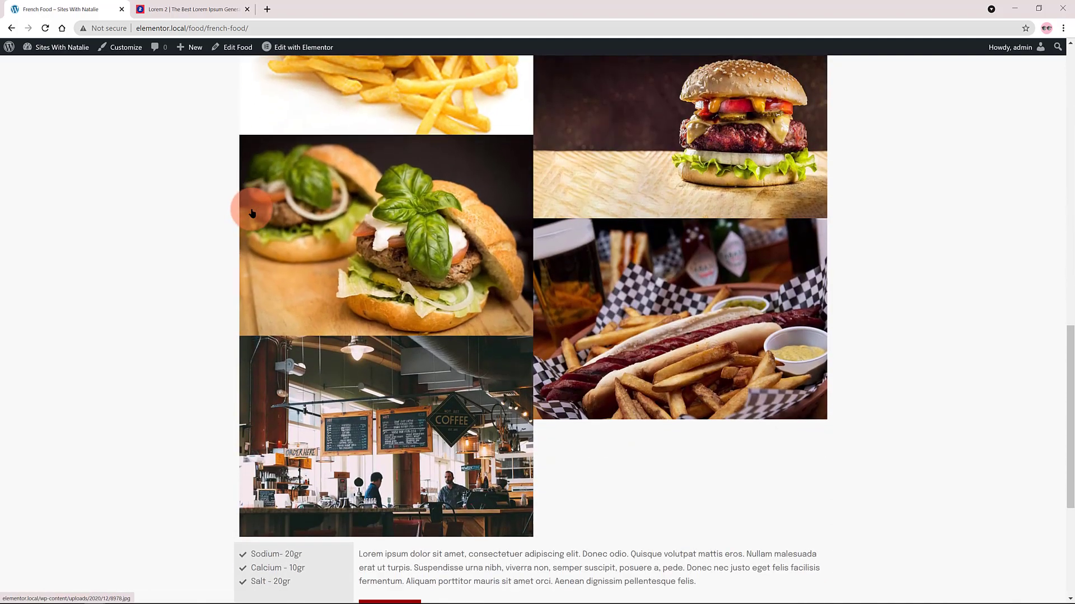
pyautogui.scroll(-4, 581, 266)
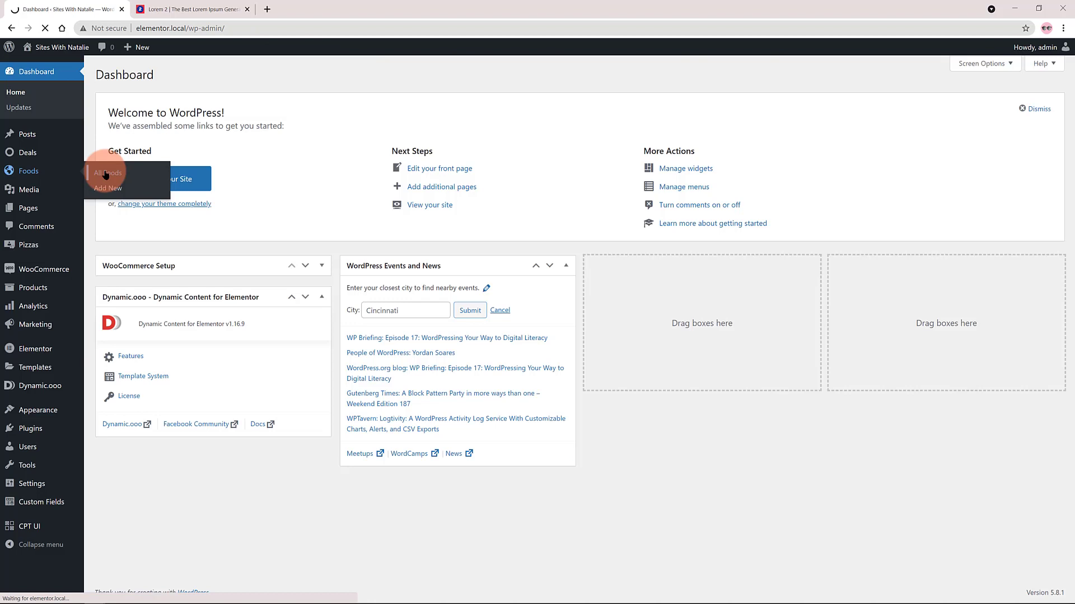
# Open the Italian Food post from the Foods list and check that the template shows its own image, price and gallery.
pyautogui.click(106, 176)
pyautogui.click(199, 201)
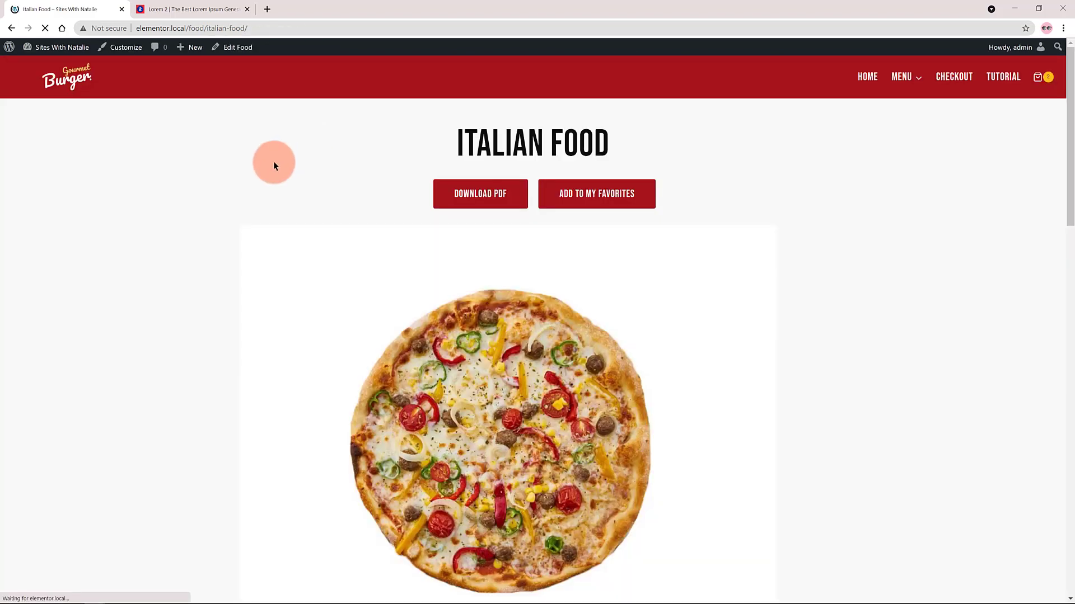
pyautogui.scroll(-4, 273, 166)
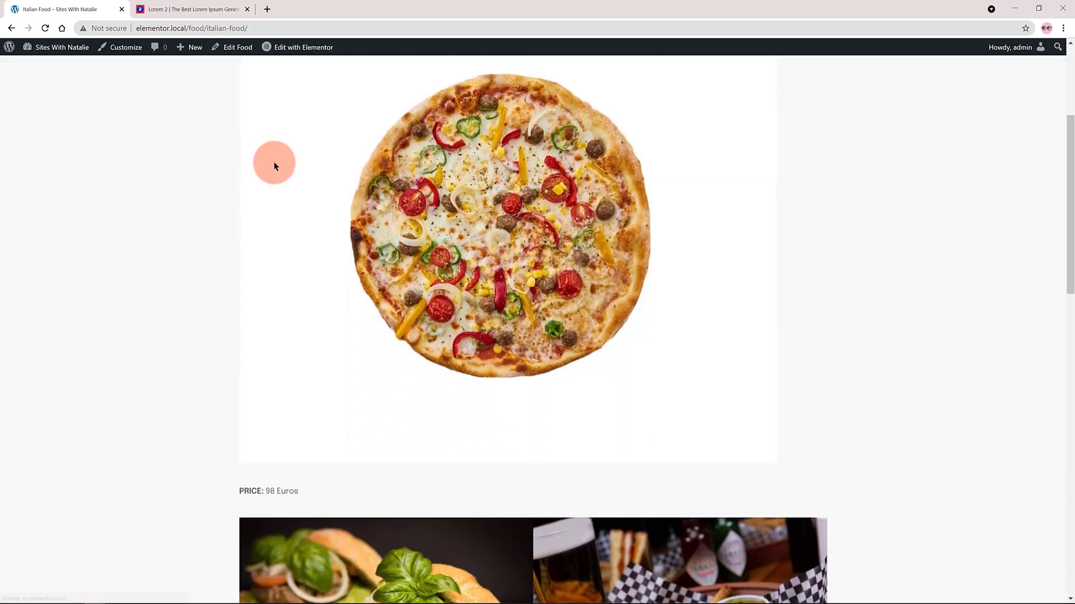
pyautogui.scroll(-2, 274, 168)
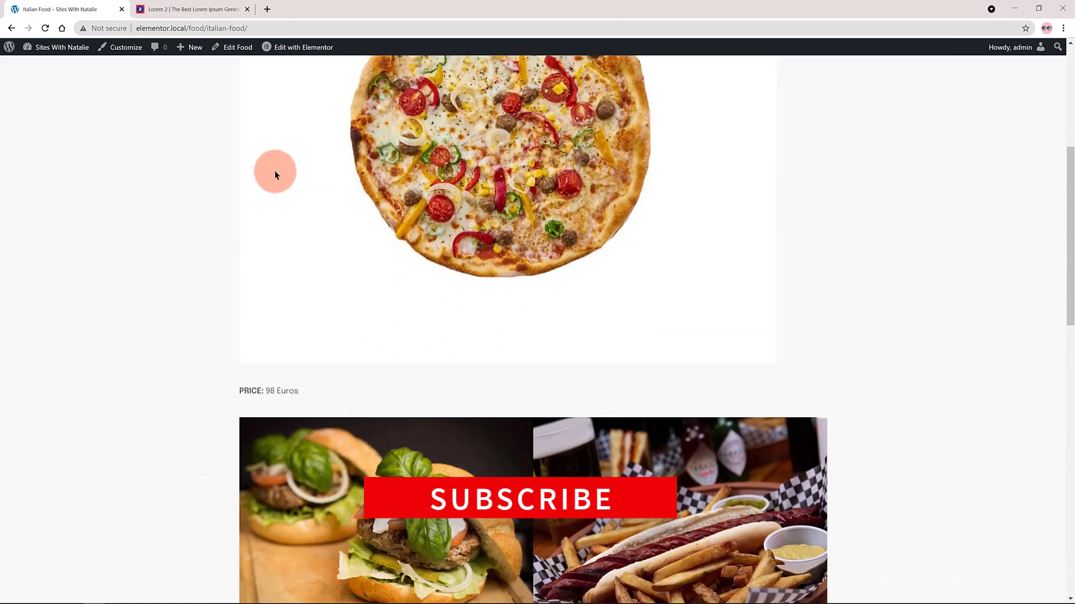
pyautogui.scroll(-5, 274, 174)
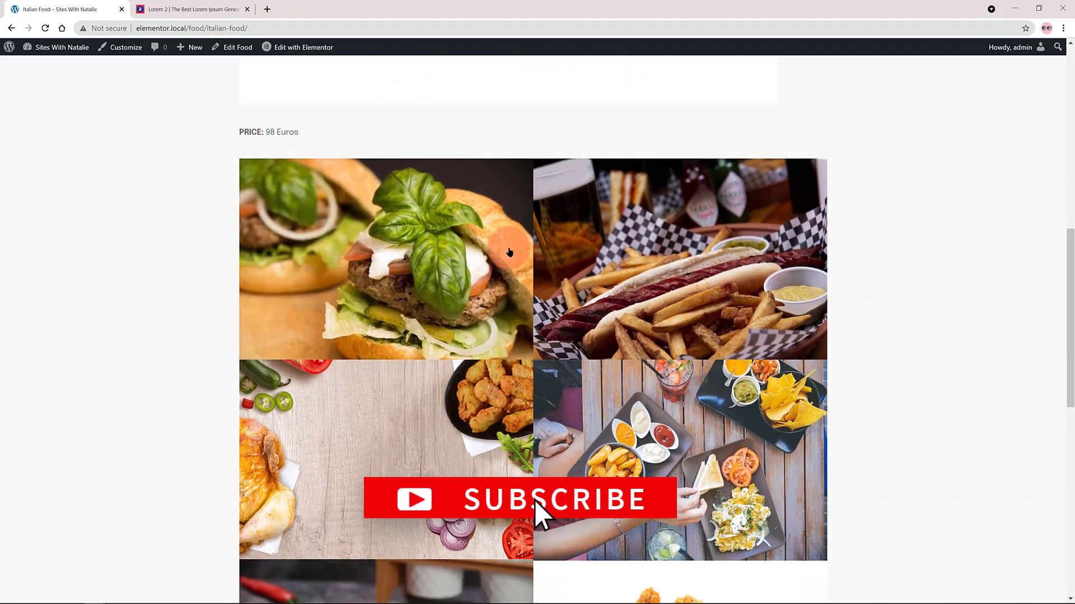
pyautogui.scroll(-9, 642, 291)
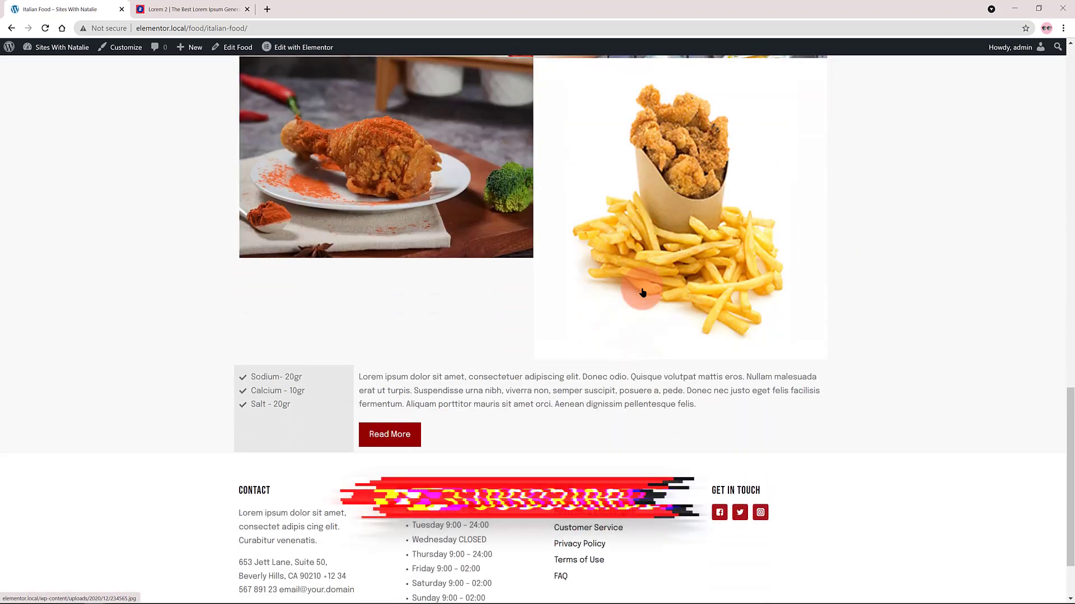